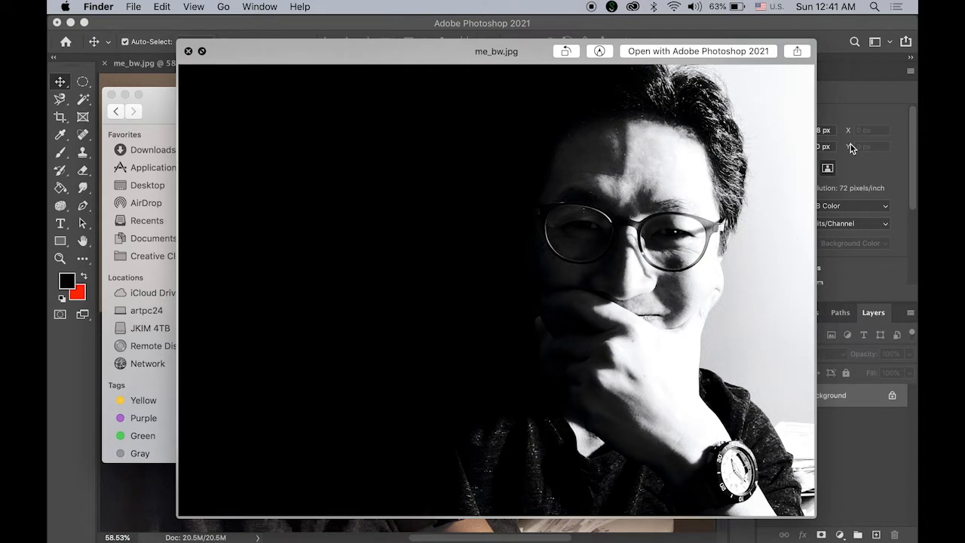
{"action": "mouse_move", "coordinate": [313, 538]}
{"action": "mouse_move", "coordinate": [95, 538]}
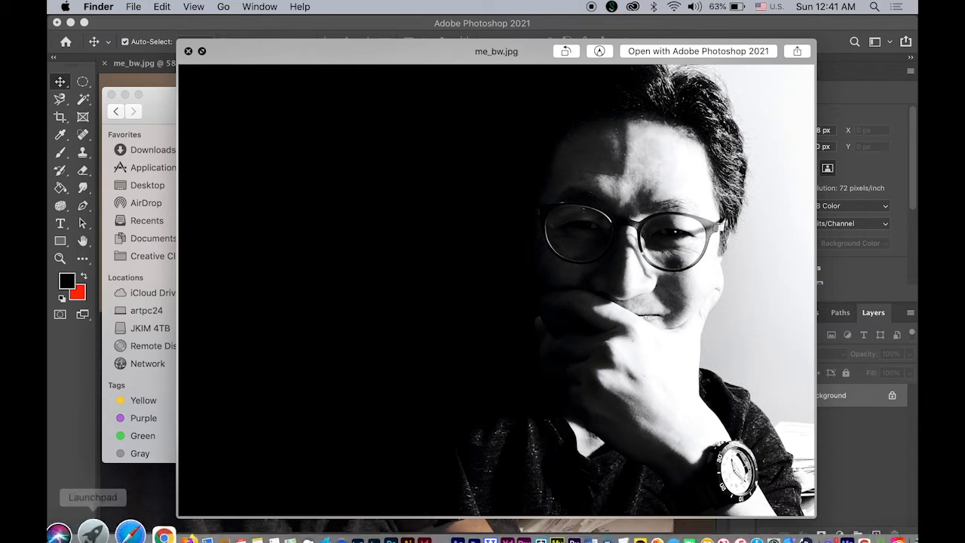
{"action": "left_click", "coordinate": [133, 533]}
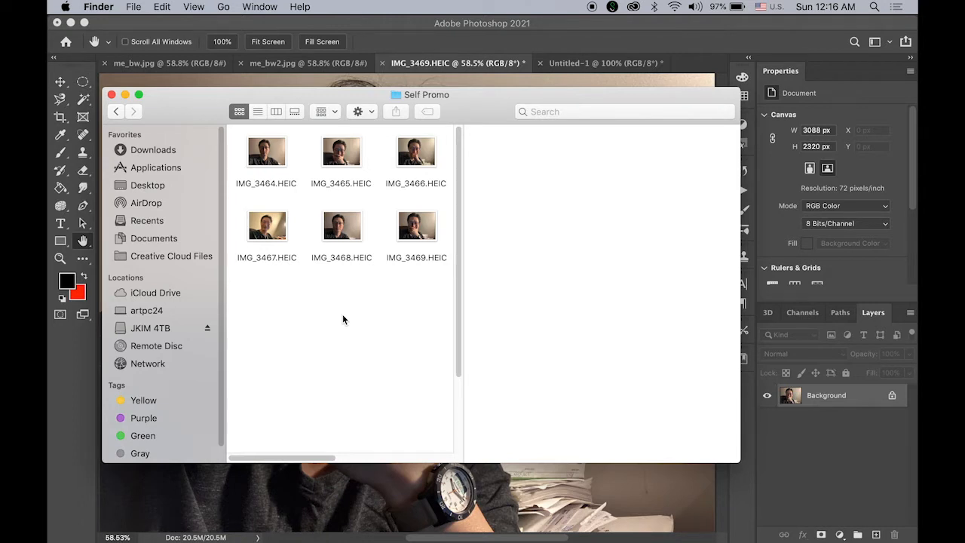
Preview each of the six portrait photos, IMG_3464.HEIC through IMG_3469.HEIC, in the Self Promo folder.
{"action": "left_click", "coordinate": [268, 161]}
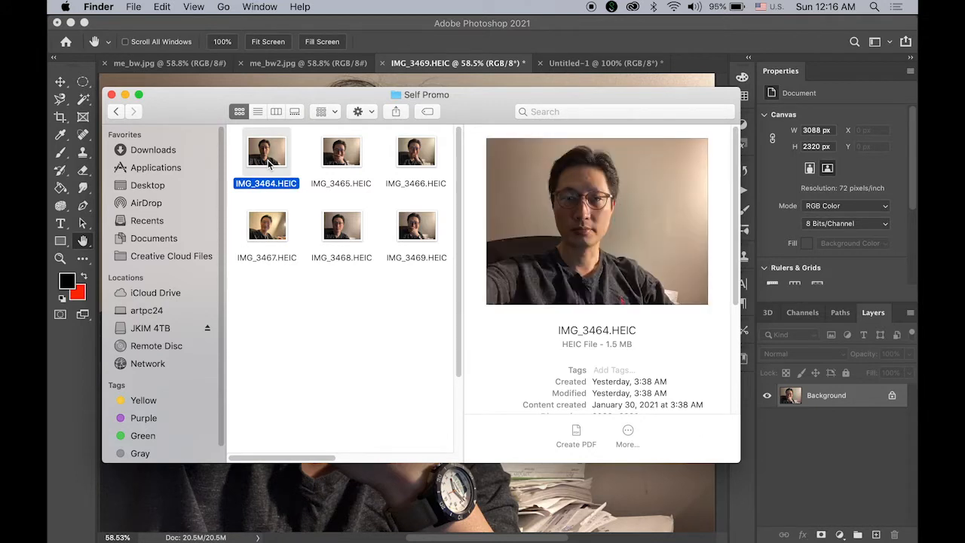
{"action": "left_click", "coordinate": [349, 157]}
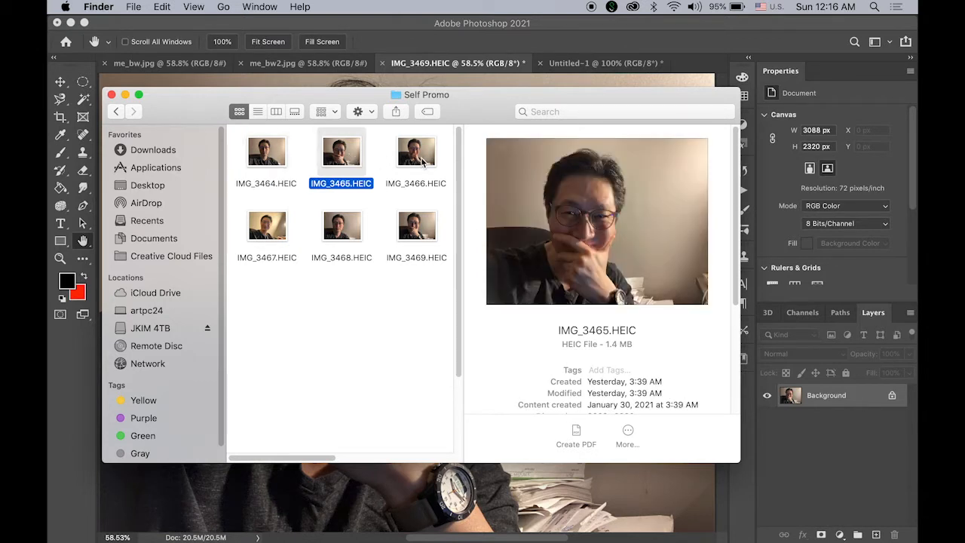
{"action": "left_click", "coordinate": [422, 162]}
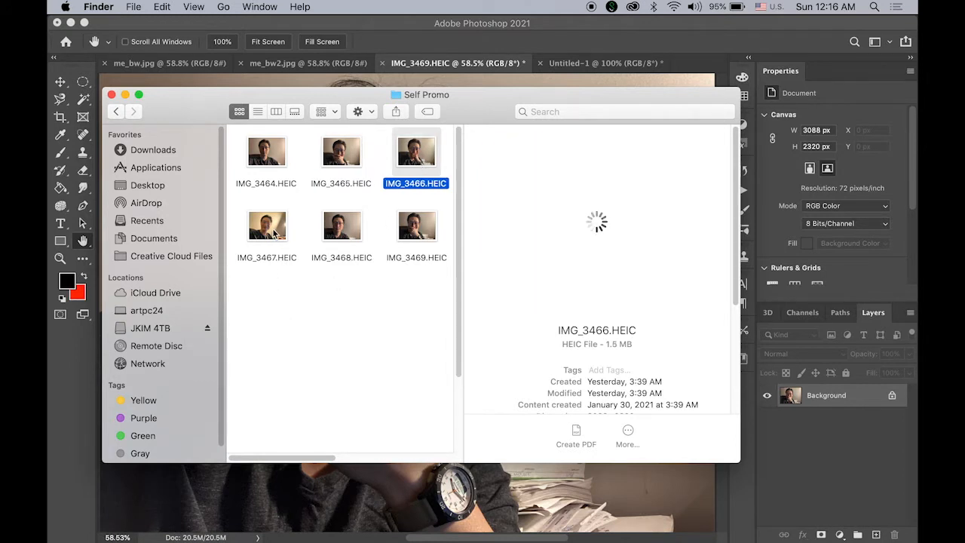
{"action": "left_click", "coordinate": [275, 235]}
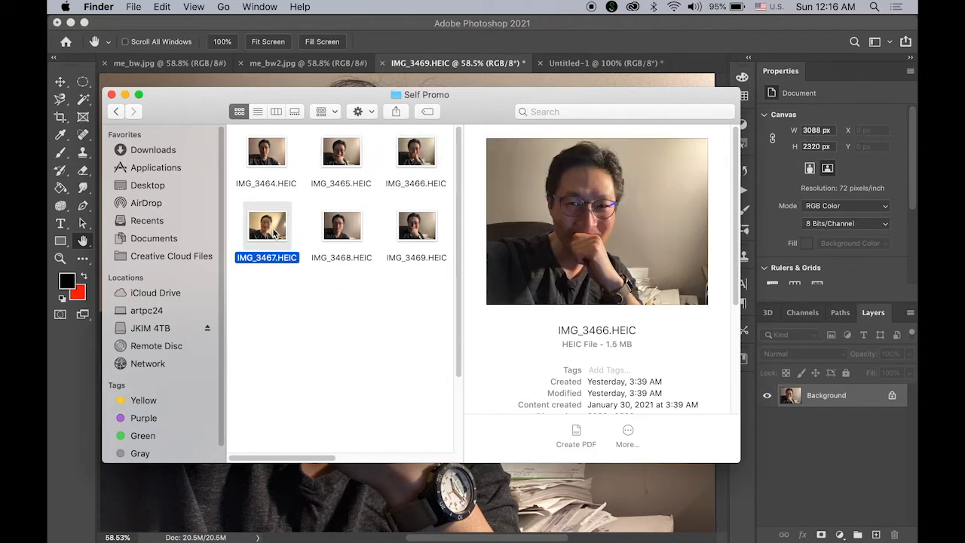
{"action": "left_click", "coordinate": [349, 233]}
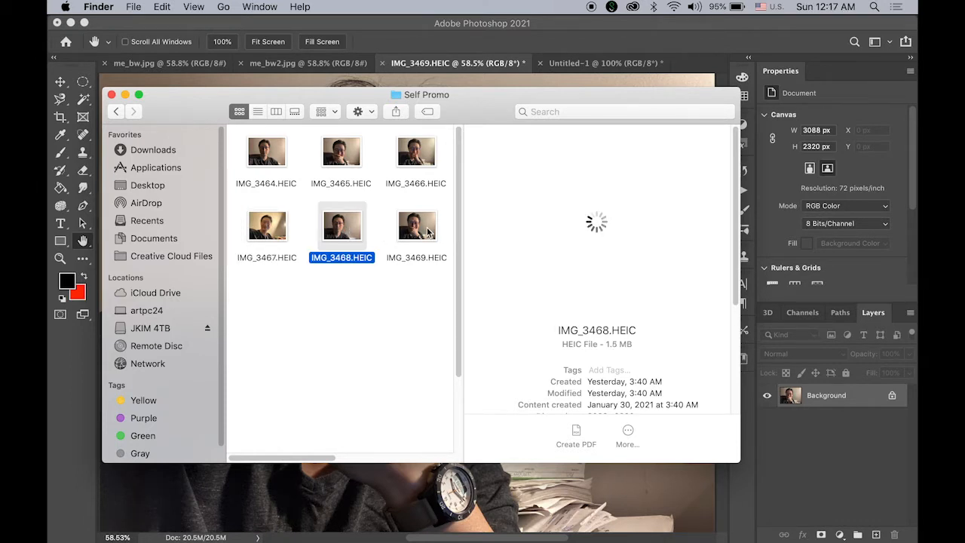
{"action": "left_click", "coordinate": [428, 232]}
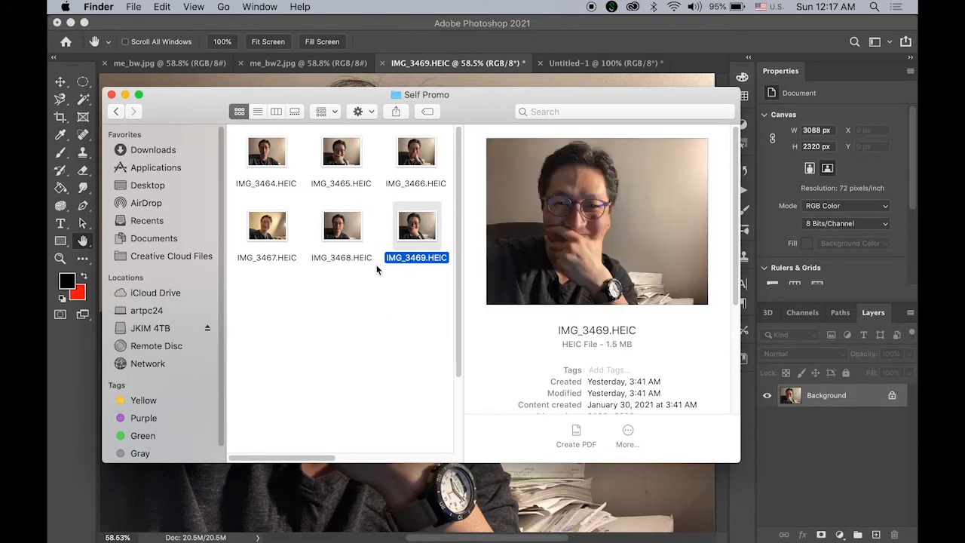
Switch to Photoshop and convert the IMG_3469.HEIC portrait to black and white with the Default preset of the Black & White adjustment.
{"action": "left_click", "coordinate": [441, 80]}
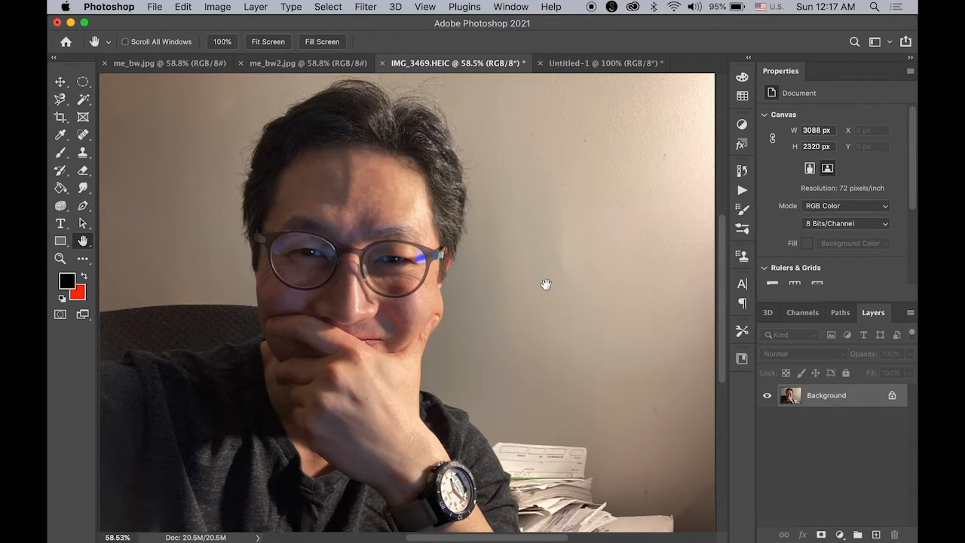
{"action": "left_click", "coordinate": [217, 7]}
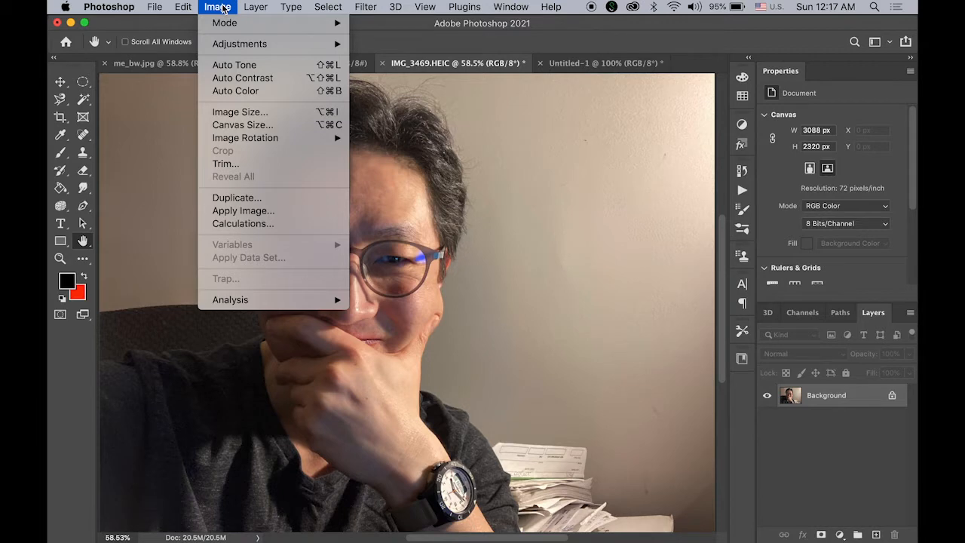
{"action": "mouse_move", "coordinate": [231, 45]}
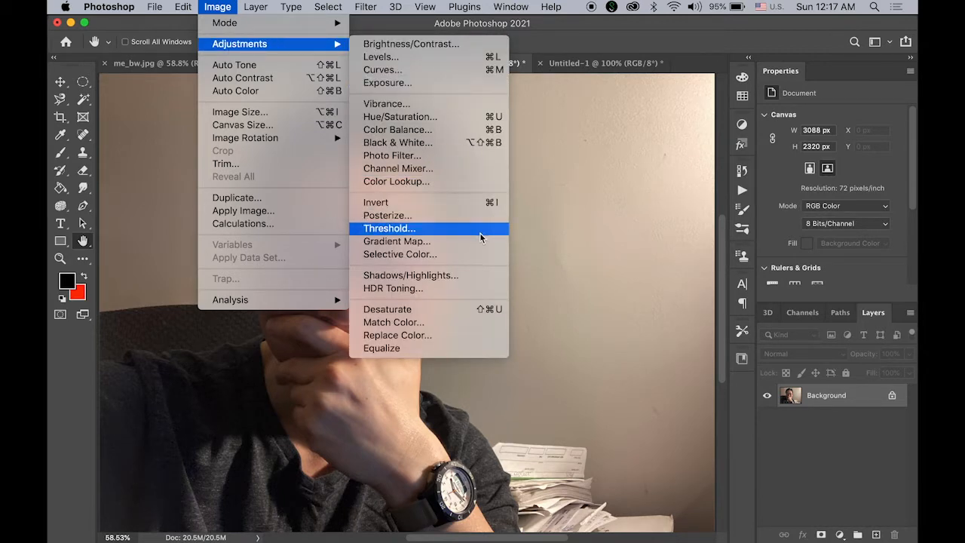
{"action": "left_click", "coordinate": [475, 143]}
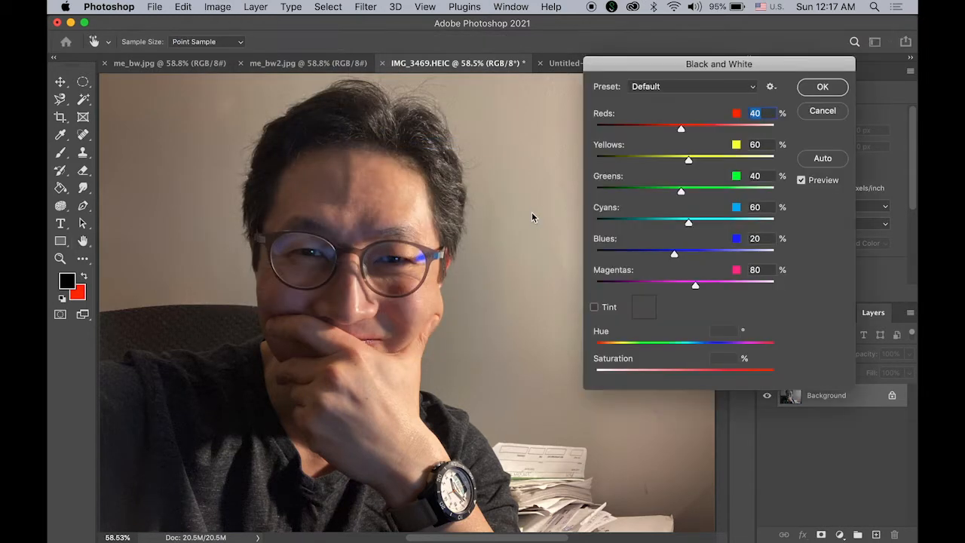
{"action": "left_click", "coordinate": [823, 88]}
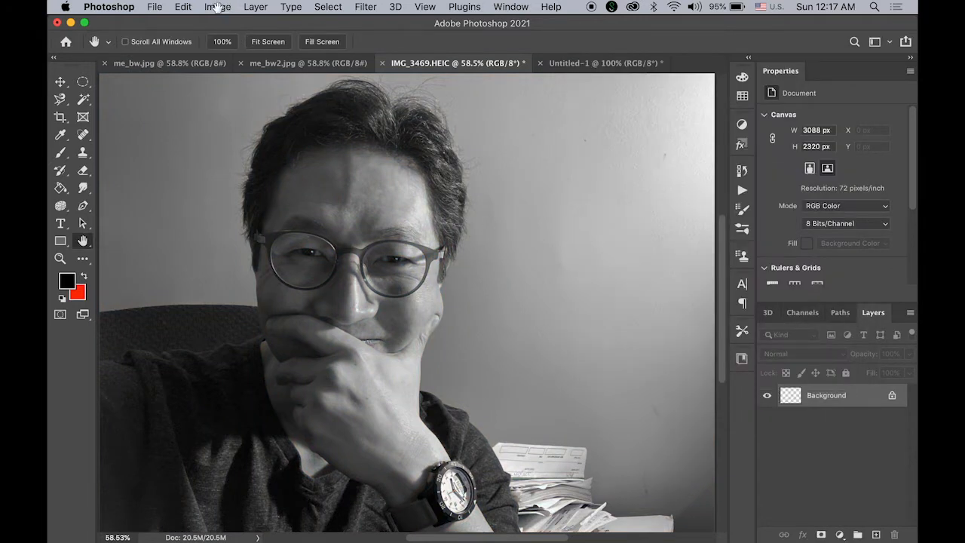
Apply a Brightness/Contrast adjustment to the portrait with brightness 29 and the contrast raised past 55.
{"action": "left_click", "coordinate": [217, 6]}
{"action": "left_click", "coordinate": [217, 6]}
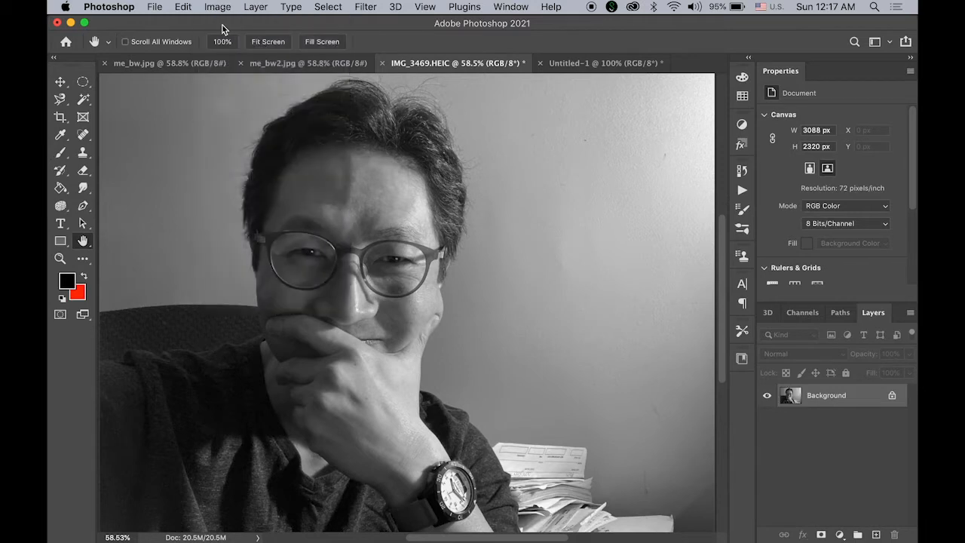
{"action": "left_click", "coordinate": [222, 7]}
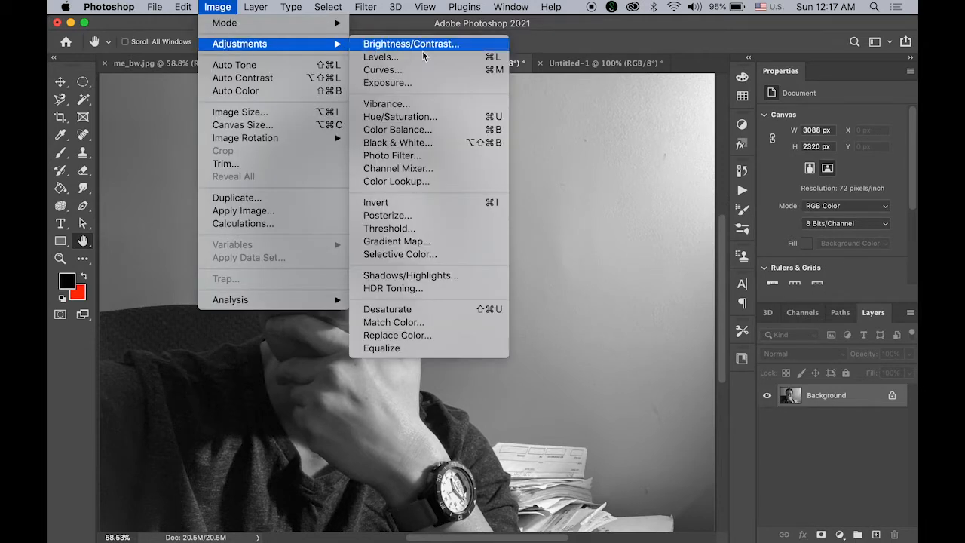
{"action": "left_click", "coordinate": [426, 45]}
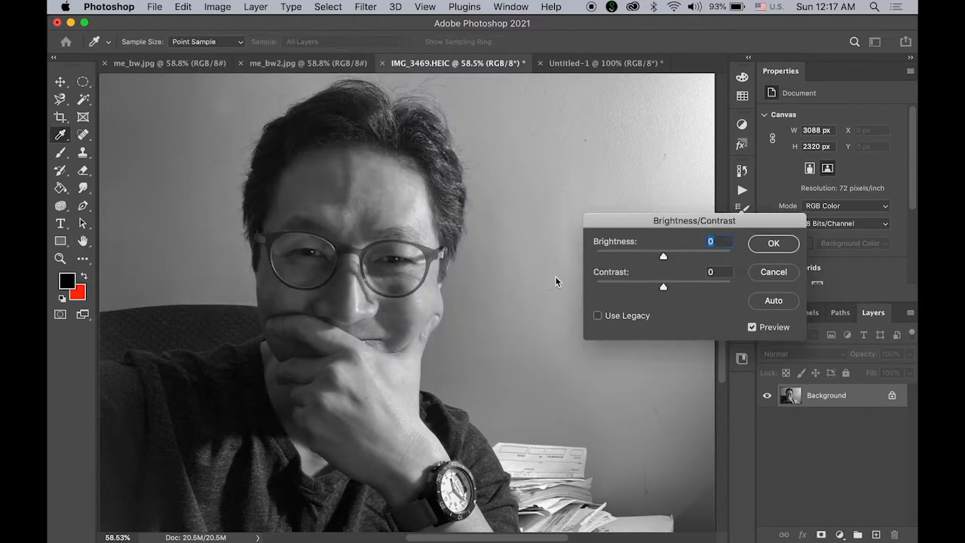
{"action": "left_click_drag", "start_coordinate": [688, 288], "coordinate": [696, 291]}
{"action": "left_click_drag", "start_coordinate": [668, 259], "coordinate": [677, 260]}
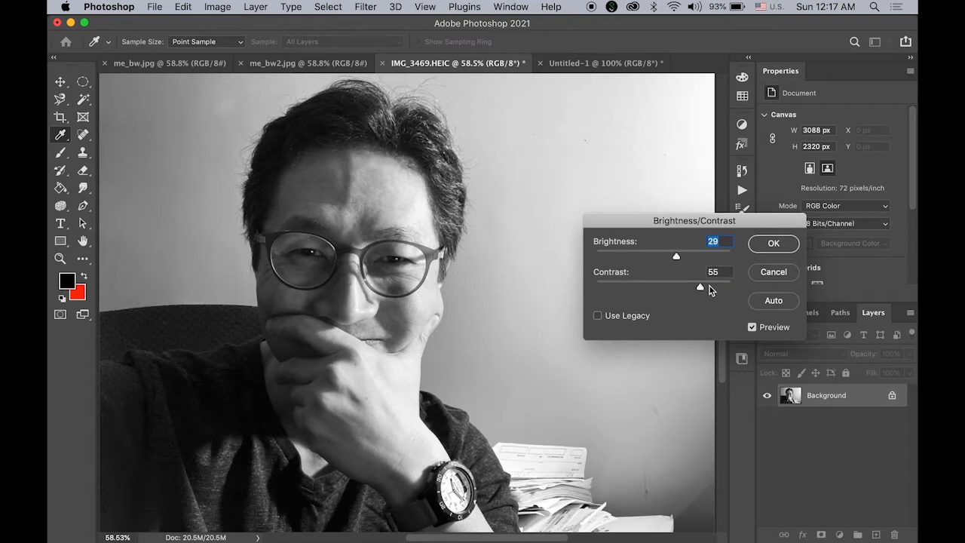
{"action": "left_click_drag", "start_coordinate": [711, 290], "coordinate": [714, 291]}
{"action": "key", "text": "Tab"}
{"action": "key", "text": "Up"}
{"action": "key", "text": "Up"}
{"action": "key", "text": "Up"}
{"action": "left_click", "coordinate": [772, 248]}
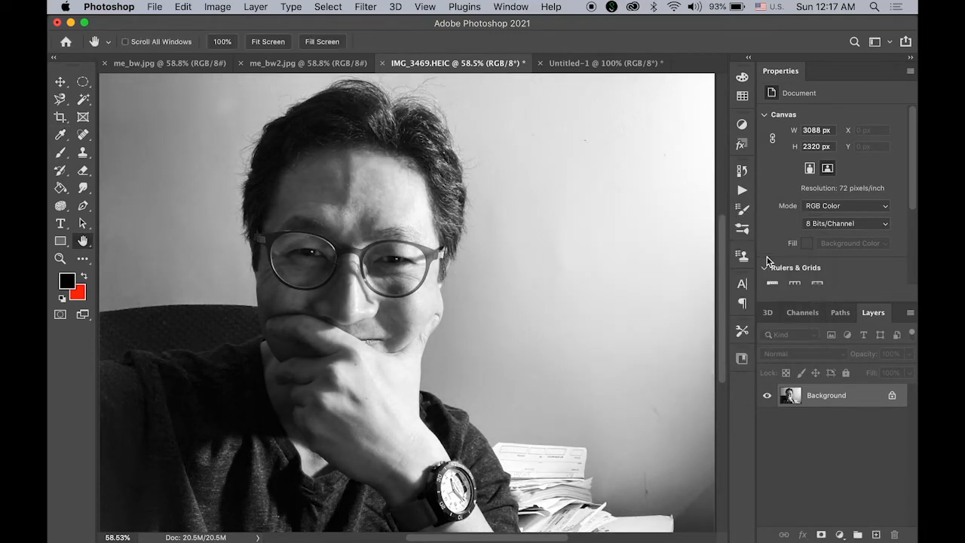
Apply a steep S-shaped Curves adjustment, pulling the shadows down and raising the highlights with a point at input 148, output 185.
{"action": "left_click", "coordinate": [218, 7]}
{"action": "mouse_move", "coordinate": [226, 43]}
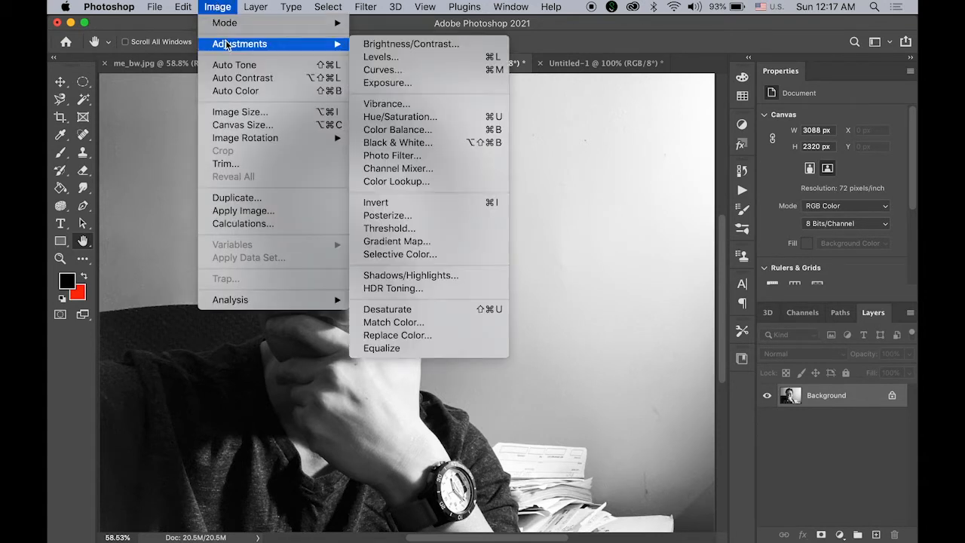
{"action": "left_click", "coordinate": [389, 70]}
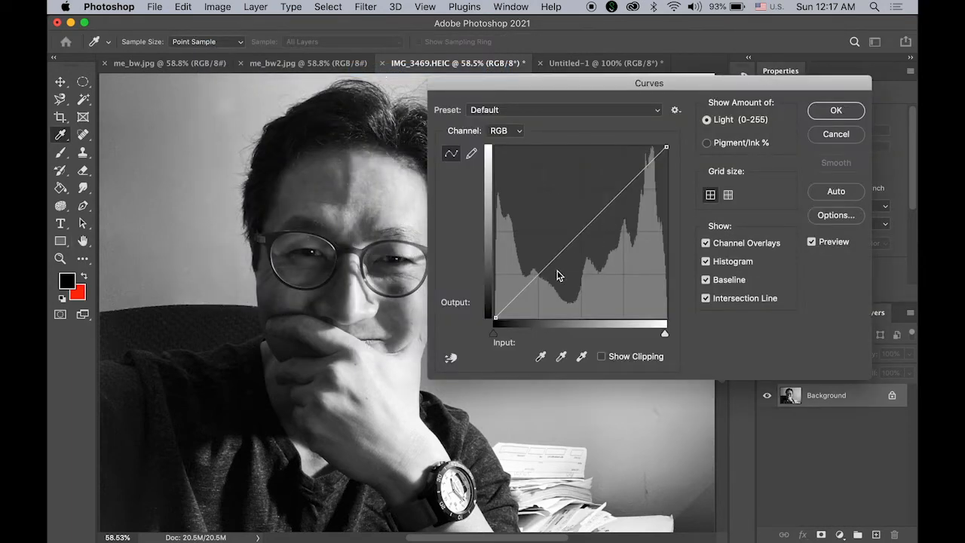
{"action": "left_click", "coordinate": [540, 279]}
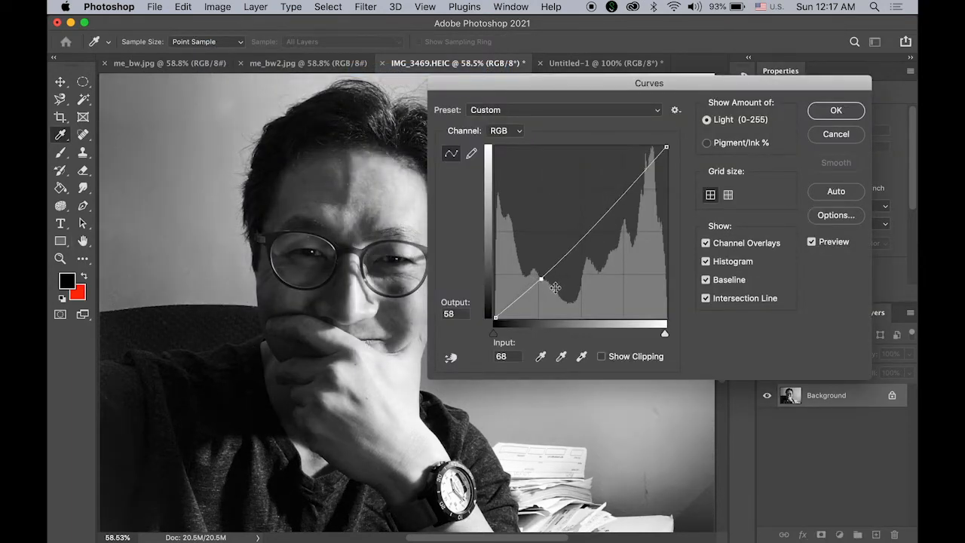
{"action": "left_click_drag", "start_coordinate": [554, 288], "coordinate": [556, 289]}
{"action": "left_click", "coordinate": [623, 208]}
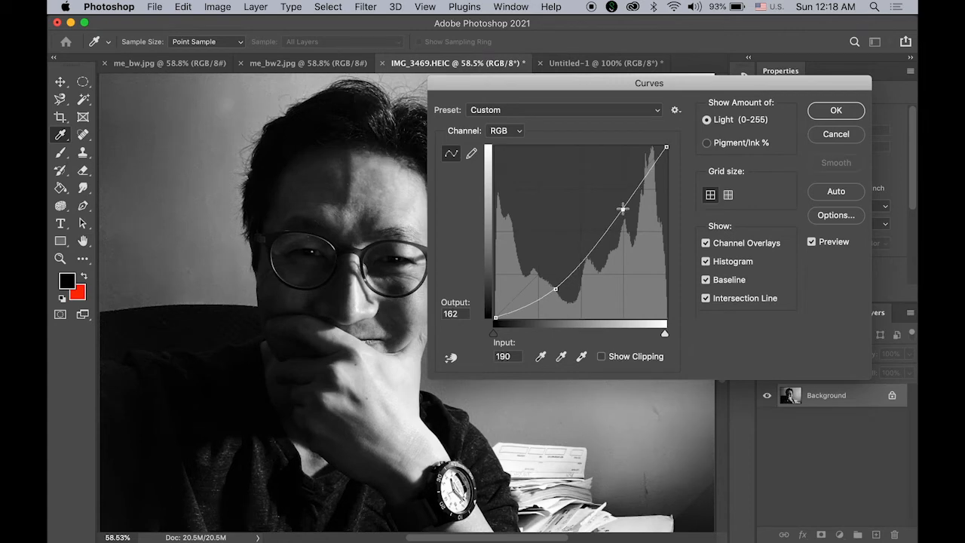
{"action": "left_click_drag", "start_coordinate": [622, 208], "coordinate": [596, 193]}
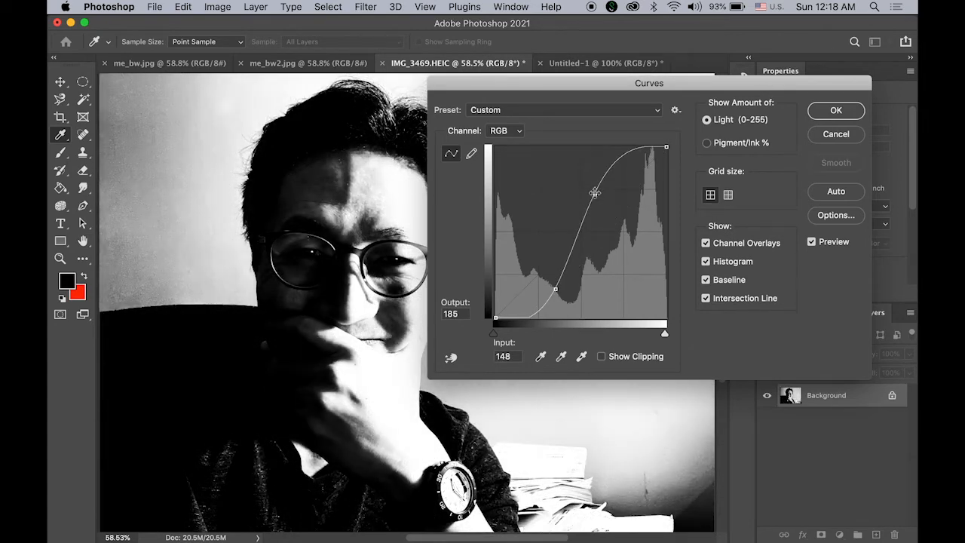
{"action": "left_click_drag", "start_coordinate": [537, 88], "coordinate": [421, 83]}
{"action": "left_click", "coordinate": [716, 105]}
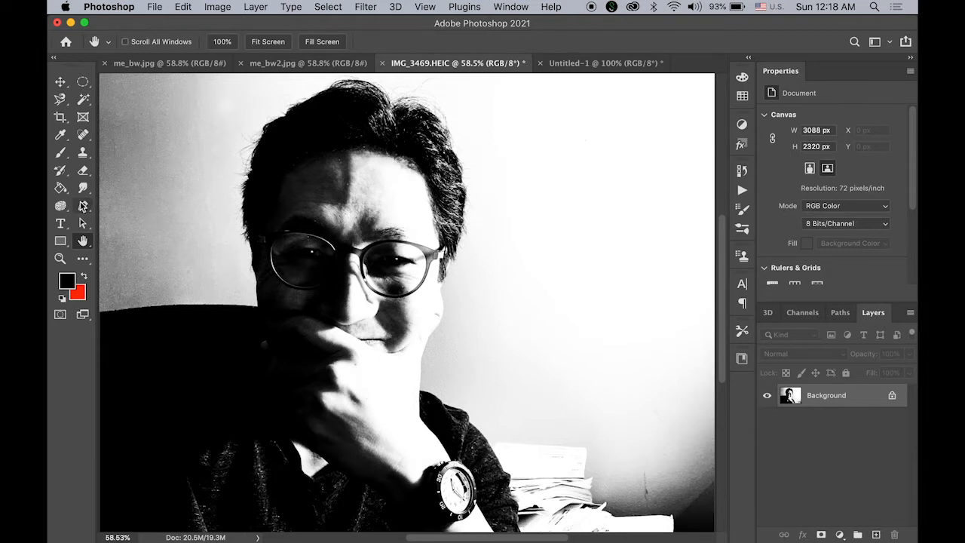
{"action": "left_click", "coordinate": [61, 135]}
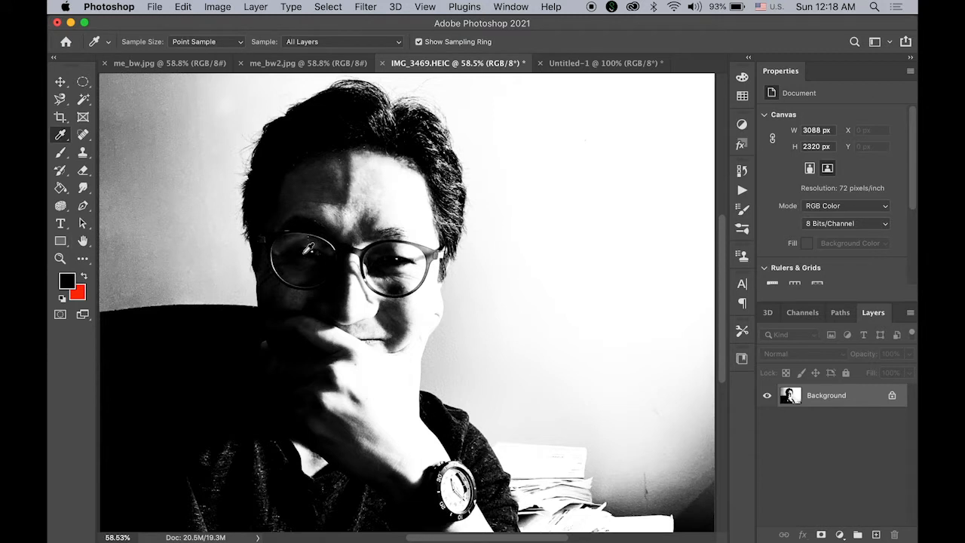
{"action": "left_click", "coordinate": [60, 151]}
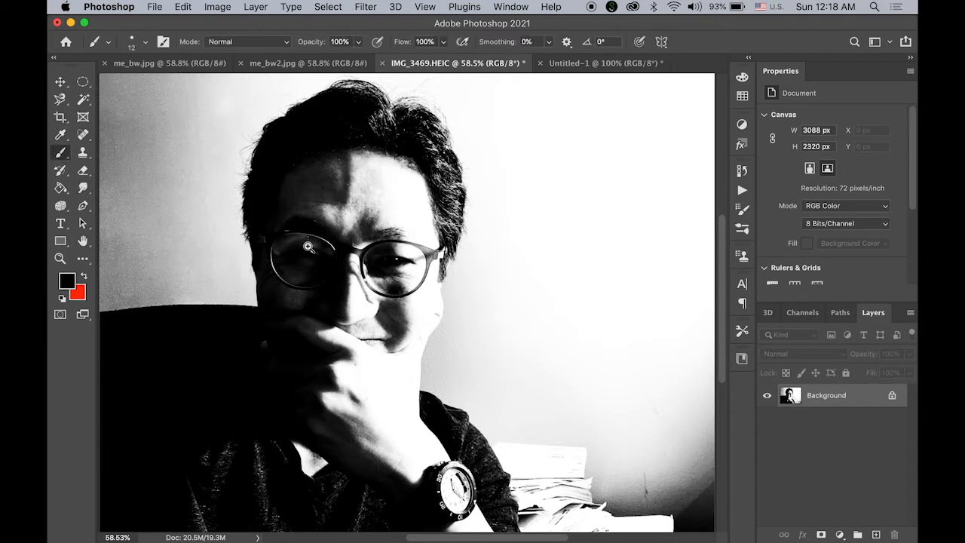
{"action": "scroll", "coordinate": [308, 247], "scroll_direction": "up", "scroll_amount": 5}
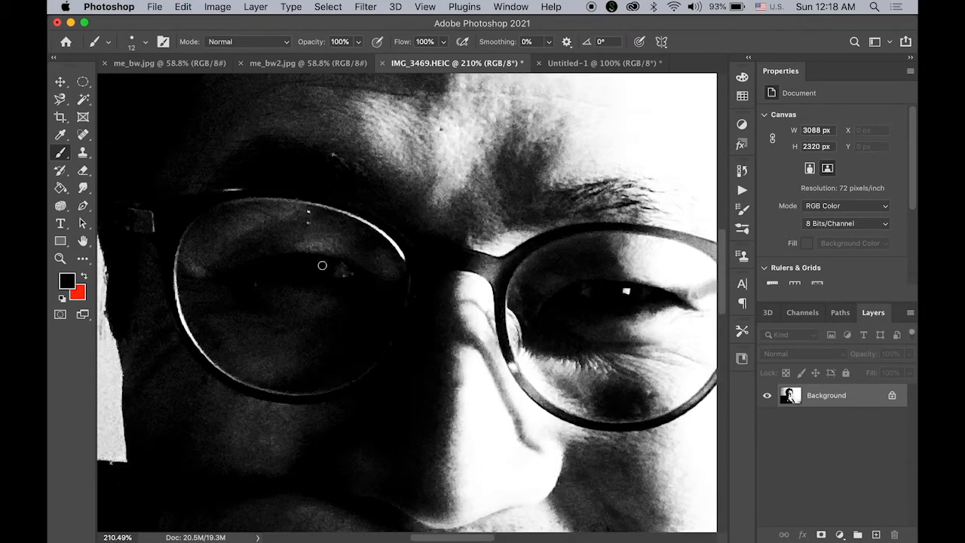
{"action": "double_click", "coordinate": [83, 241]}
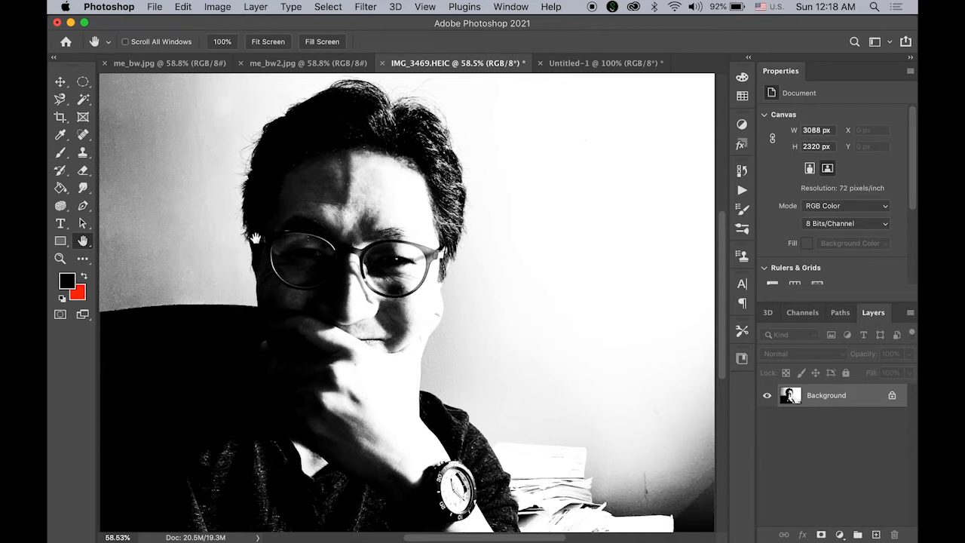
Unlock the Background layer and move the portrait 1010 px to the right, keeping its vertical position at 0 px.
{"action": "left_click", "coordinate": [60, 82]}
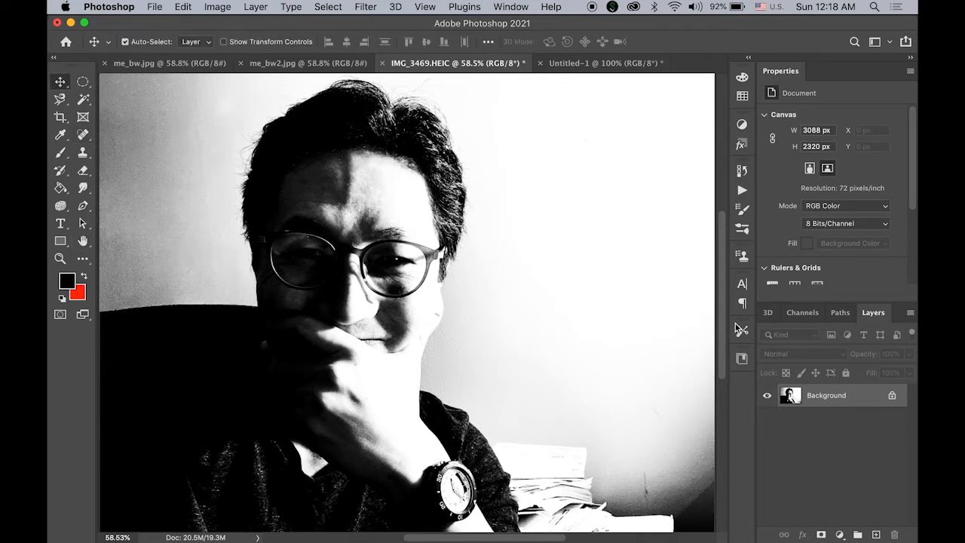
{"action": "left_click", "coordinate": [892, 397]}
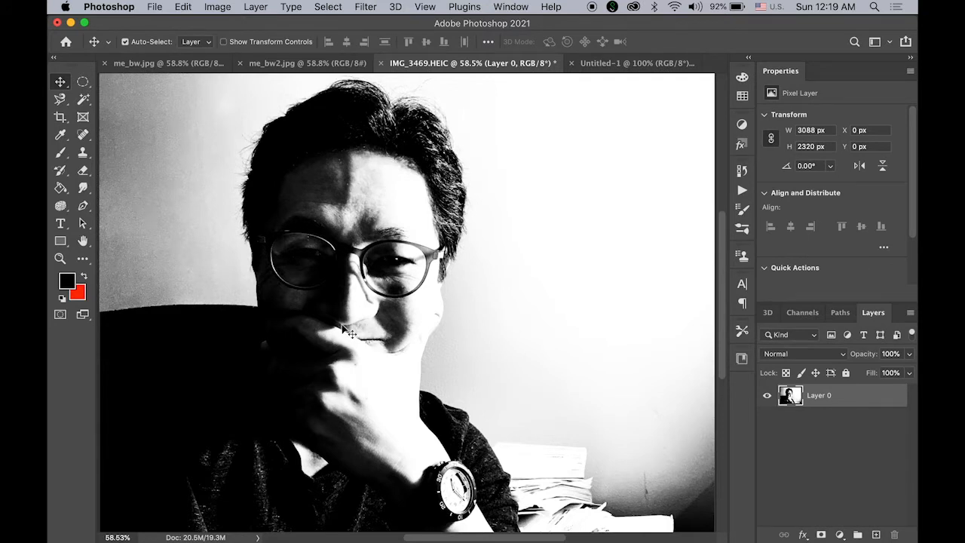
{"action": "left_click_drag", "start_coordinate": [356, 331], "coordinate": [549, 357]}
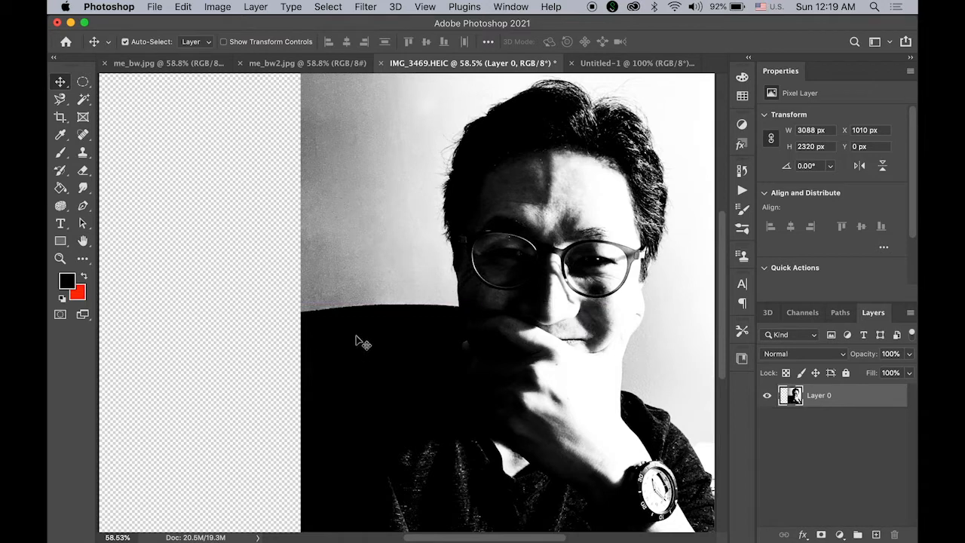
Paint the empty area and the wall beside the face solid black with a 460 px brush at 64% hardness.
{"action": "left_click", "coordinate": [62, 155]}
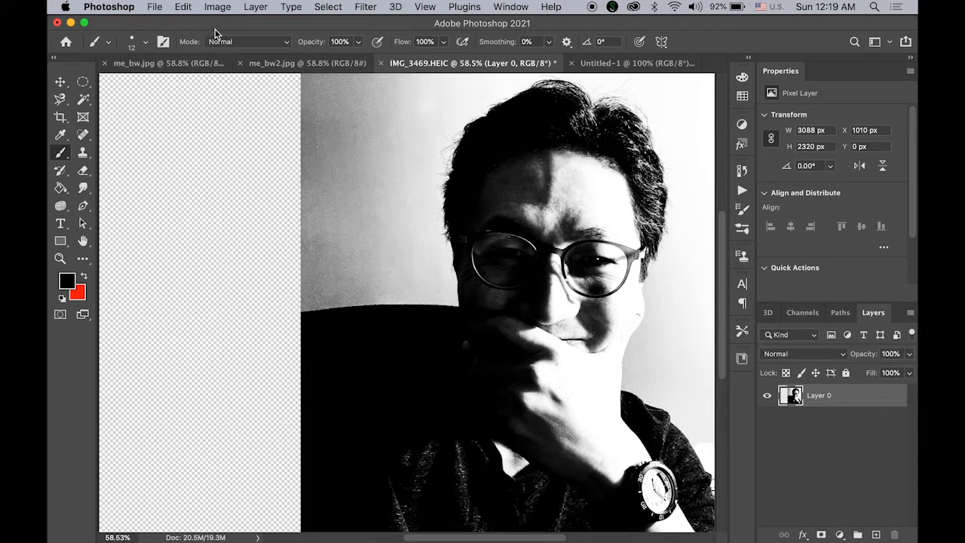
{"action": "left_click", "coordinate": [144, 43]}
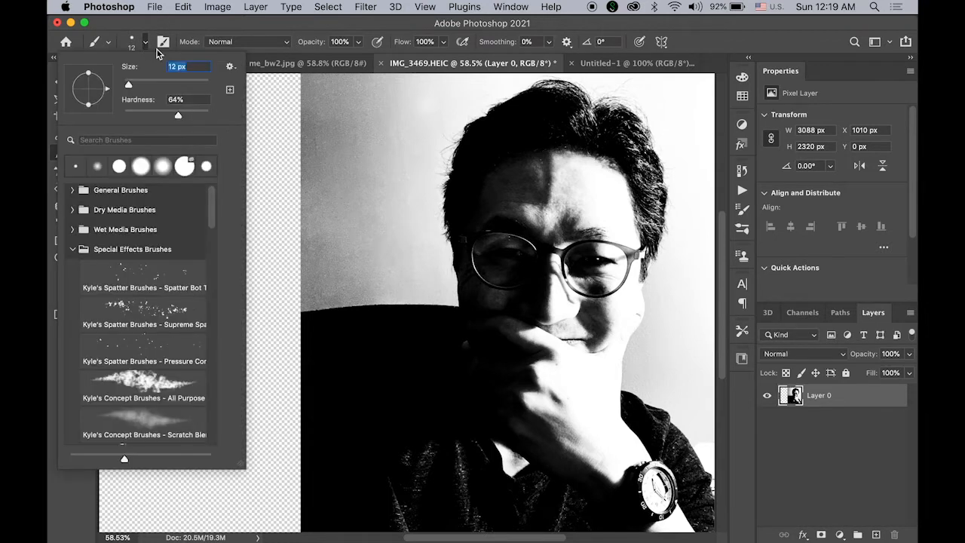
{"action": "left_click_drag", "start_coordinate": [128, 85], "coordinate": [200, 93]}
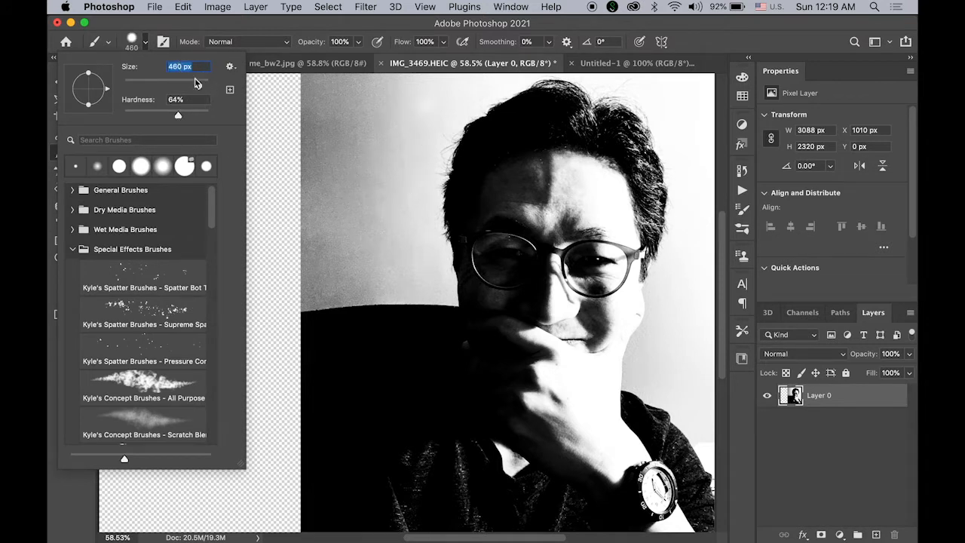
{"action": "left_click", "coordinate": [394, 174]}
{"action": "left_click", "coordinate": [386, 176]}
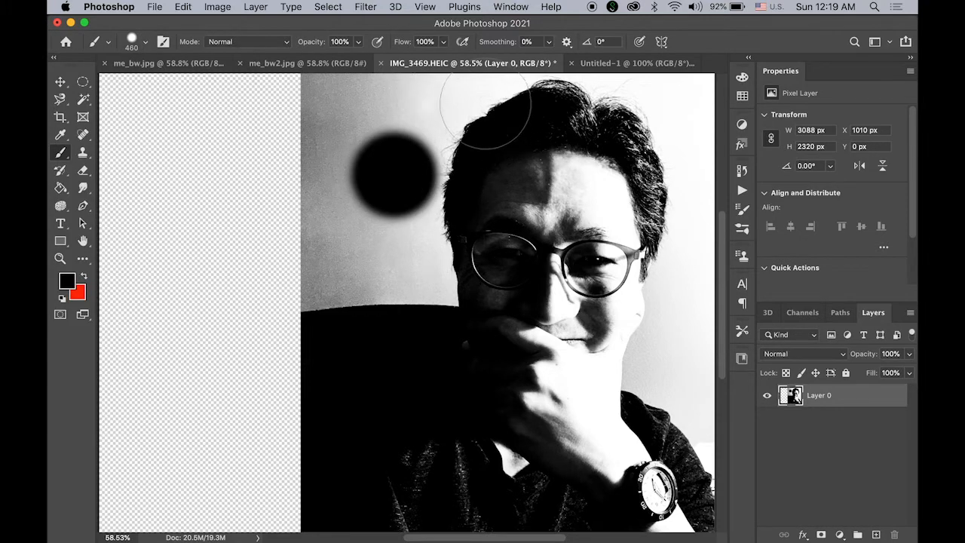
{"action": "mouse_move", "coordinate": [491, 97]}
{"action": "left_mouse_down"}
{"action": "mouse_move", "coordinate": [356, 110]}
{"action": "mouse_move", "coordinate": [130, 94]}
{"action": "mouse_move", "coordinate": [121, 97]}
{"action": "mouse_move", "coordinate": [132, 160]}
{"action": "left_mouse_up"}
{"action": "mouse_move", "coordinate": [114, 299]}
{"action": "left_mouse_down"}
{"action": "mouse_move", "coordinate": [103, 456]}
{"action": "mouse_move", "coordinate": [113, 509]}
{"action": "mouse_move", "coordinate": [266, 528]}
{"action": "mouse_move", "coordinate": [285, 513]}
{"action": "mouse_move", "coordinate": [308, 319]}
{"action": "mouse_move", "coordinate": [420, 294]}
{"action": "mouse_move", "coordinate": [424, 166]}
{"action": "mouse_move", "coordinate": [415, 160]}
{"action": "mouse_move", "coordinate": [342, 273]}
{"action": "mouse_move", "coordinate": [368, 158]}
{"action": "mouse_move", "coordinate": [249, 267]}
{"action": "mouse_move", "coordinate": [230, 311]}
{"action": "mouse_move", "coordinate": [309, 132]}
{"action": "mouse_move", "coordinate": [201, 231]}
{"action": "mouse_move", "coordinate": [166, 193]}
{"action": "mouse_move", "coordinate": [179, 143]}
{"action": "mouse_move", "coordinate": [188, 189]}
{"action": "mouse_move", "coordinate": [151, 262]}
{"action": "mouse_move", "coordinate": [146, 492]}
{"action": "mouse_move", "coordinate": [218, 335]}
{"action": "mouse_move", "coordinate": [189, 469]}
{"action": "mouse_move", "coordinate": [241, 346]}
{"action": "mouse_move", "coordinate": [235, 453]}
{"action": "mouse_move", "coordinate": [251, 384]}
{"action": "mouse_move", "coordinate": [239, 465]}
{"action": "left_mouse_up"}
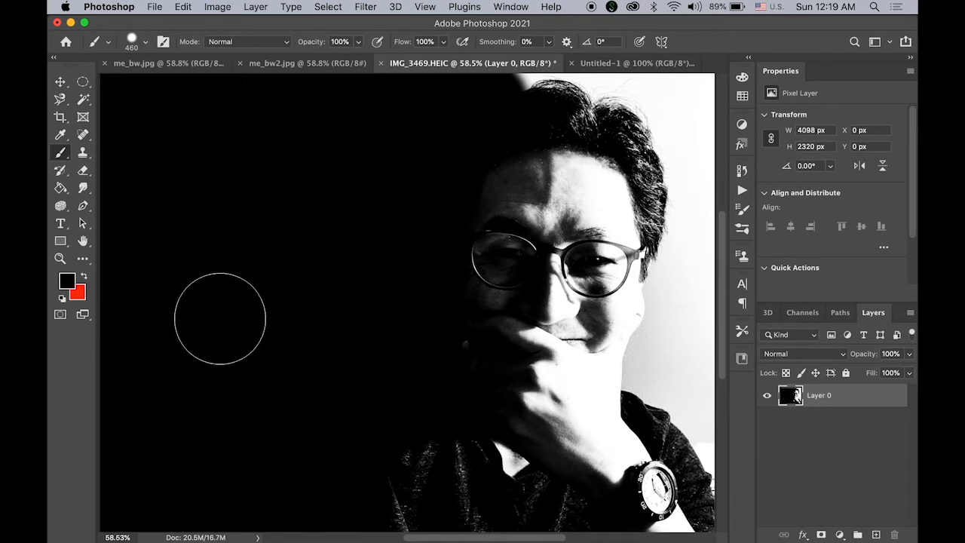
Crop the image to a 600 × 600 px square at 72 px/in, framing the whole head and the wristwatch.
{"action": "left_click", "coordinate": [60, 117]}
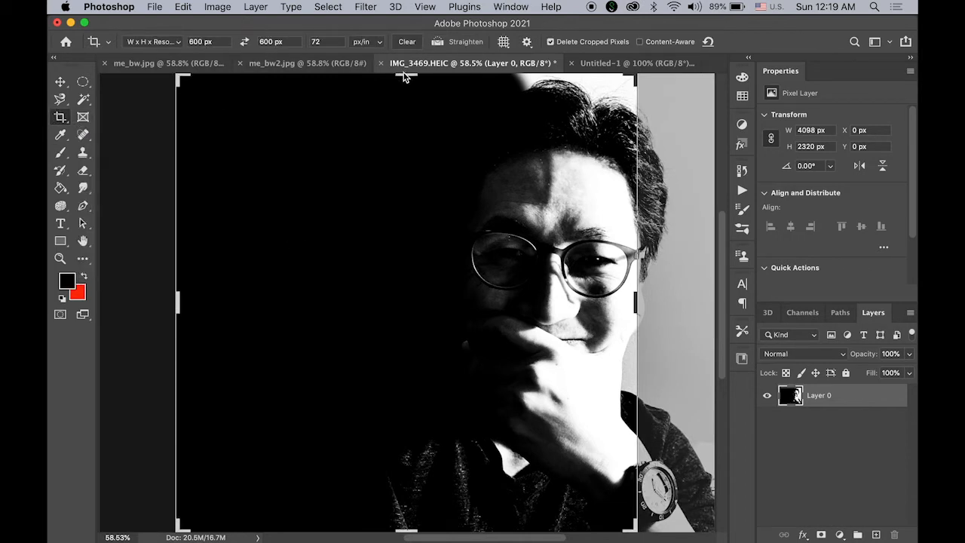
{"action": "left_click_drag", "start_coordinate": [404, 75], "coordinate": [404, 90]}
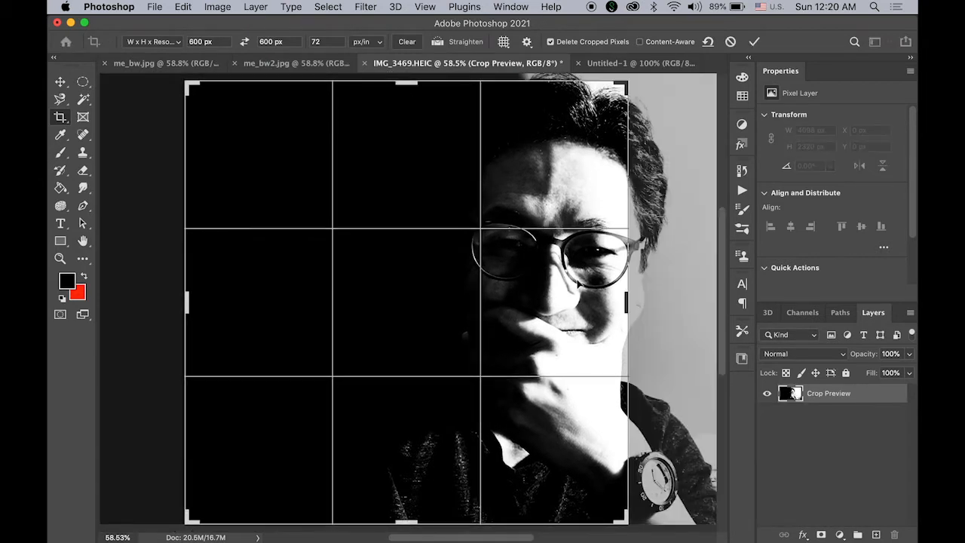
{"action": "left_click_drag", "start_coordinate": [581, 297], "coordinate": [505, 288]}
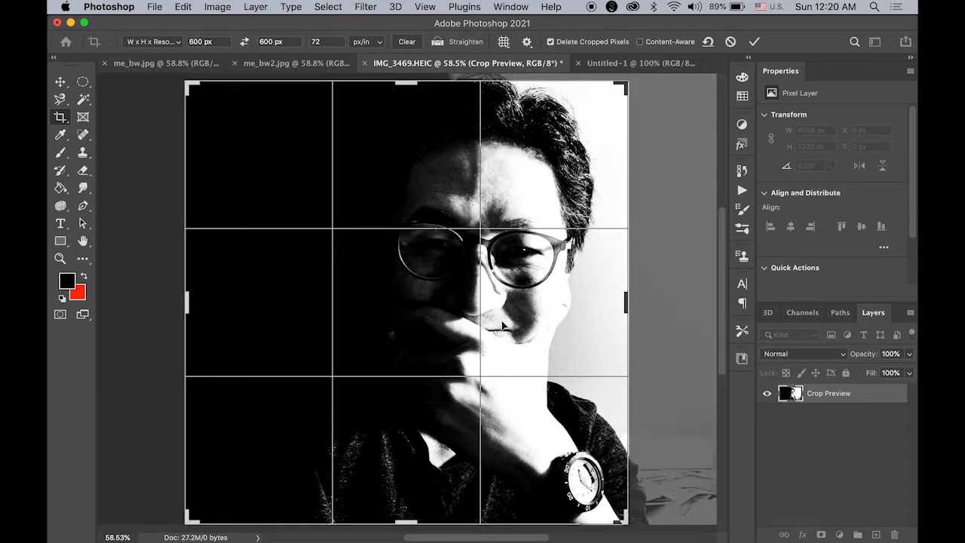
{"action": "left_click_drag", "start_coordinate": [503, 325], "coordinate": [503, 325]}
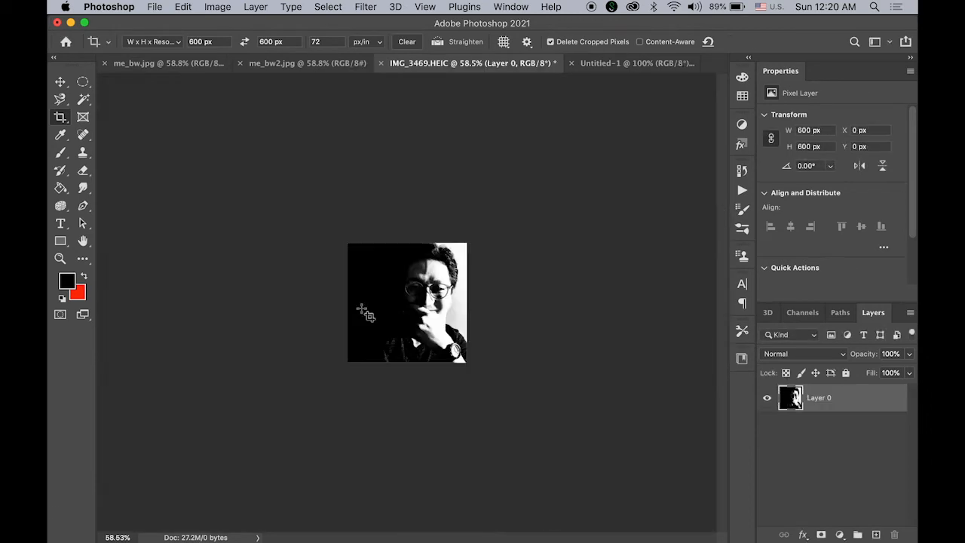
{"action": "double_click", "coordinate": [60, 258]}
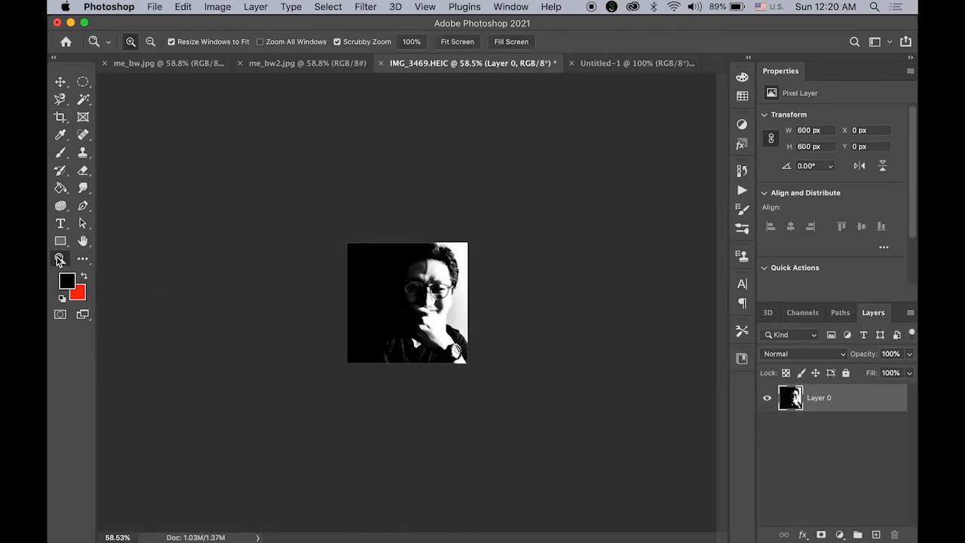
{"action": "left_click", "coordinate": [377, 330]}
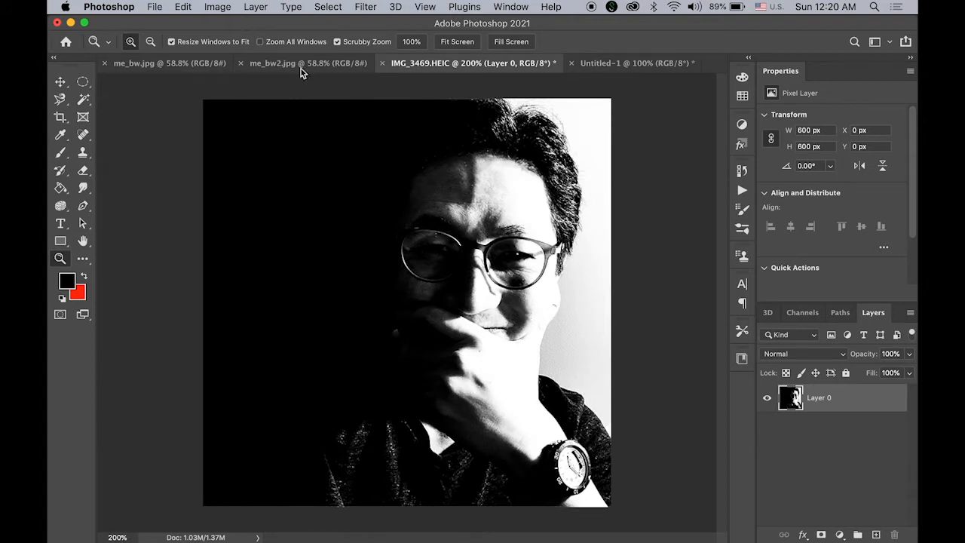
Try the Blur More filter on the cropped portrait, and undo it.
{"action": "left_click", "coordinate": [365, 7]}
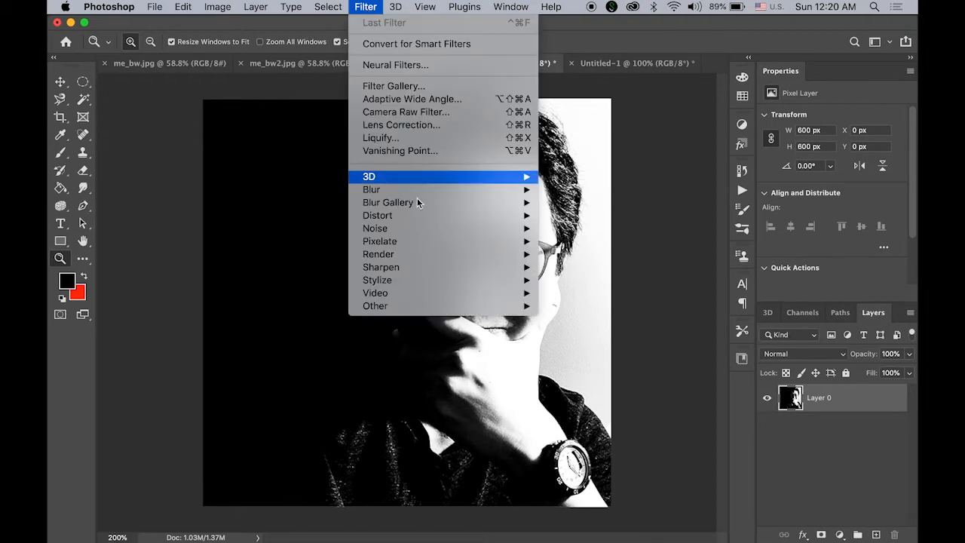
{"action": "mouse_move", "coordinate": [419, 194]}
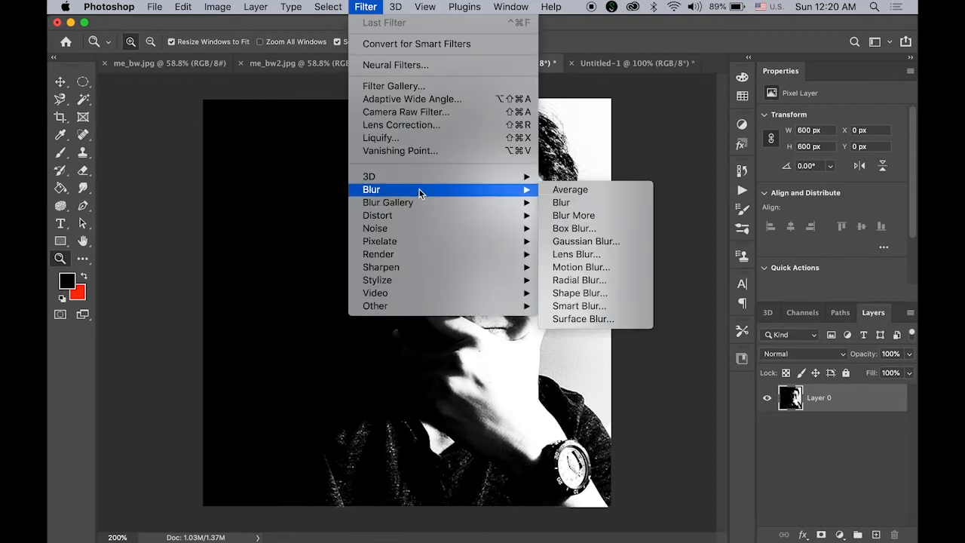
{"action": "left_click", "coordinate": [582, 216]}
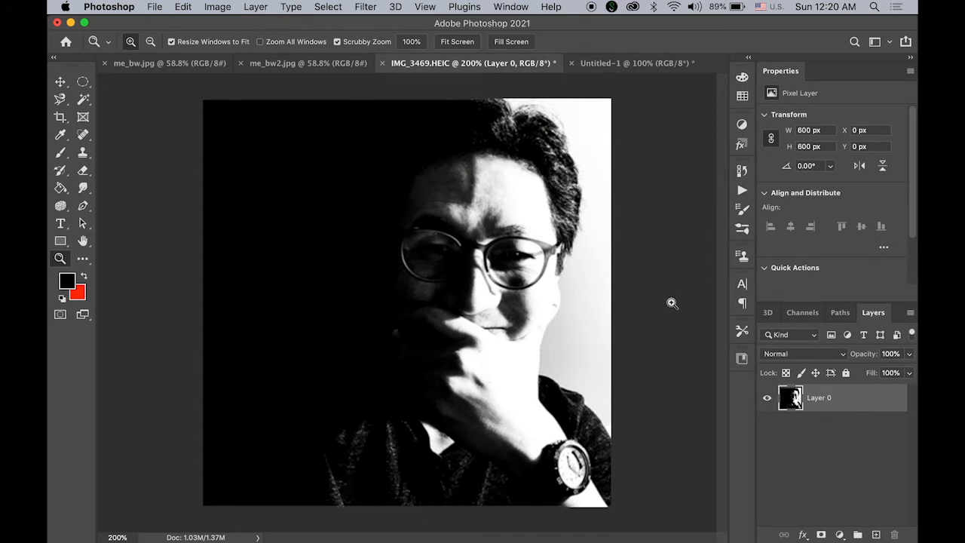
{"action": "key", "text": "super+z"}
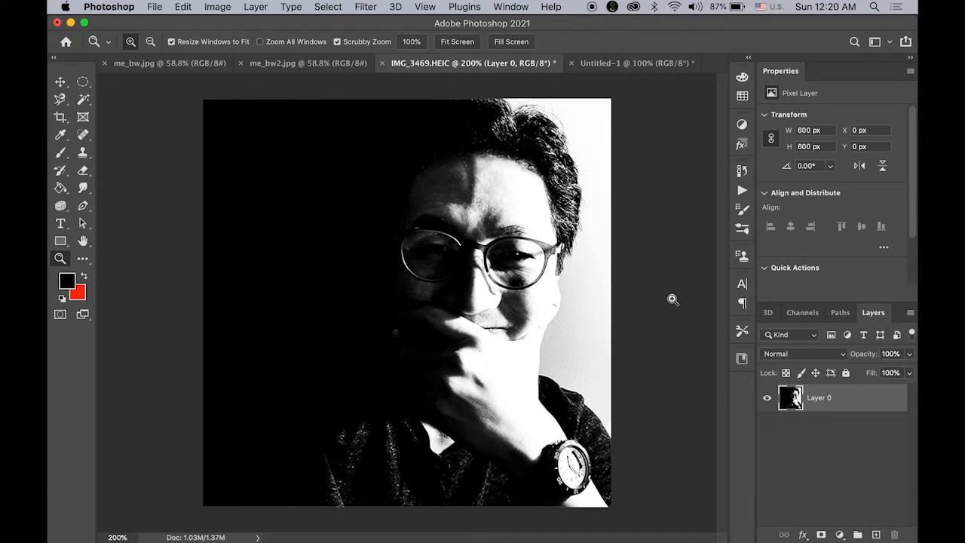
Save a JPEG copy of the portrait as me.jpg in the Self Promo folder with quality 12 (Maximum) and Baseline ("Standard") format.
{"action": "left_click", "coordinate": [156, 7]}
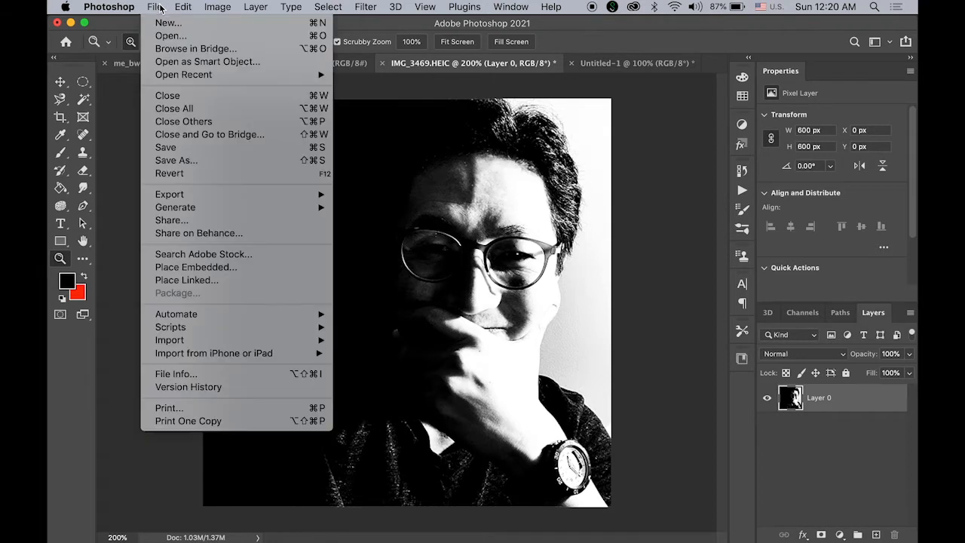
{"action": "left_click", "coordinate": [199, 160]}
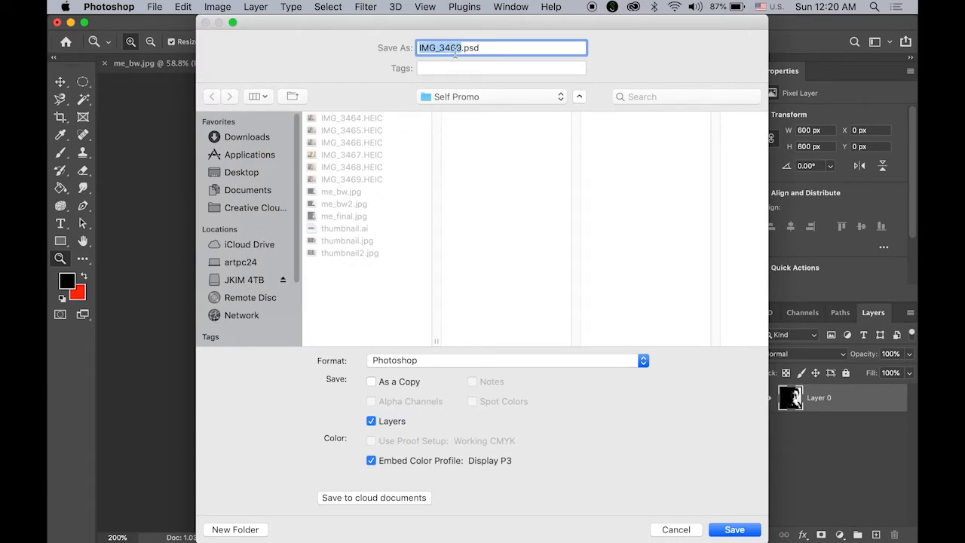
{"action": "left_click", "coordinate": [453, 360]}
{"action": "left_click", "coordinate": [454, 450]}
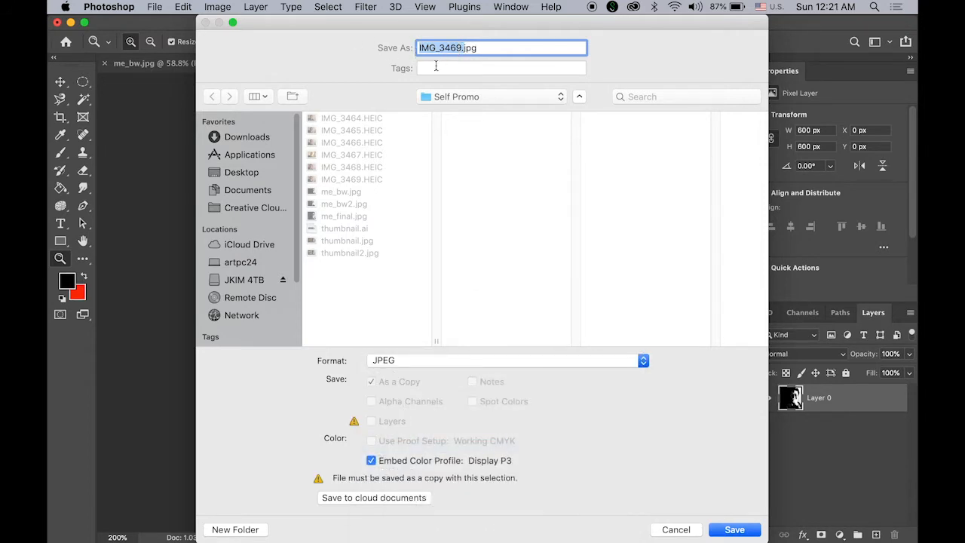
{"action": "type", "text": "me"}
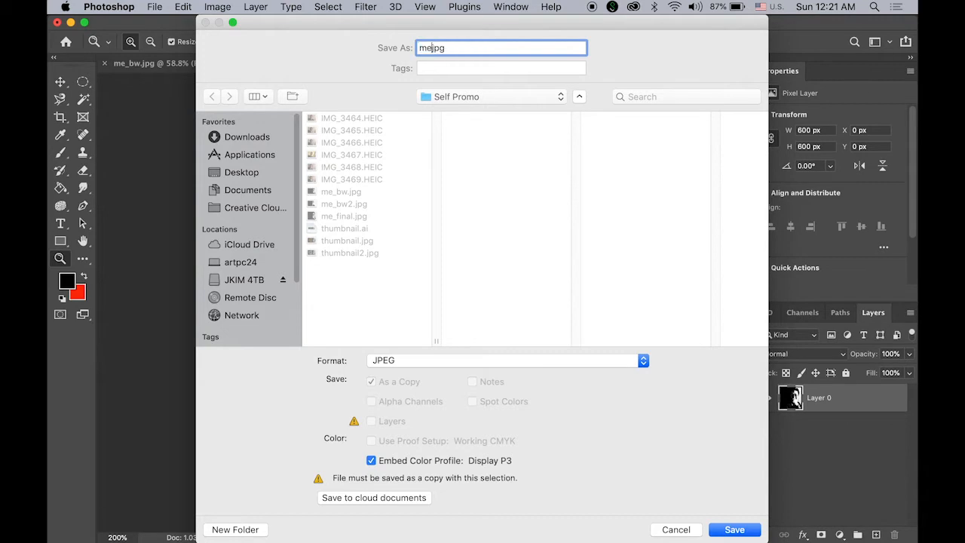
{"action": "left_click", "coordinate": [734, 531]}
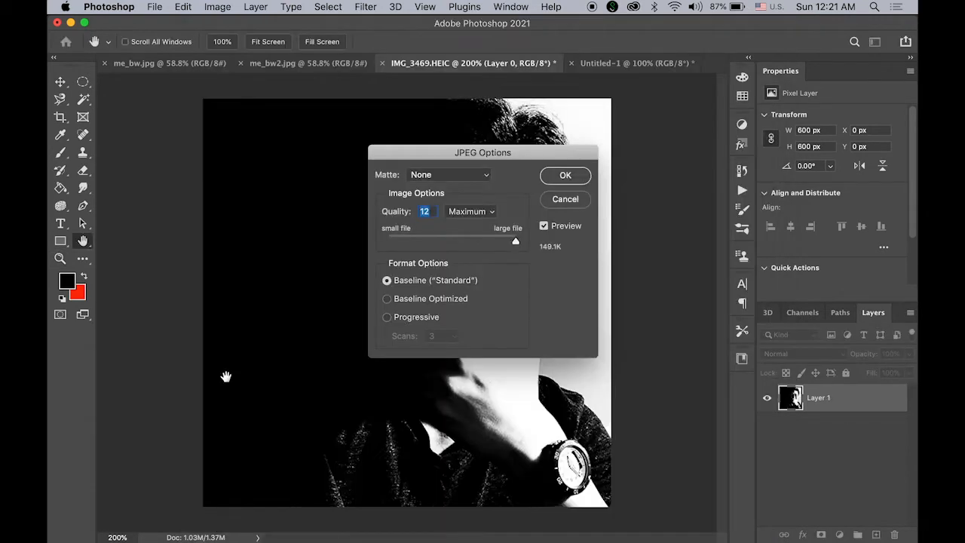
{"action": "left_click", "coordinate": [558, 178]}
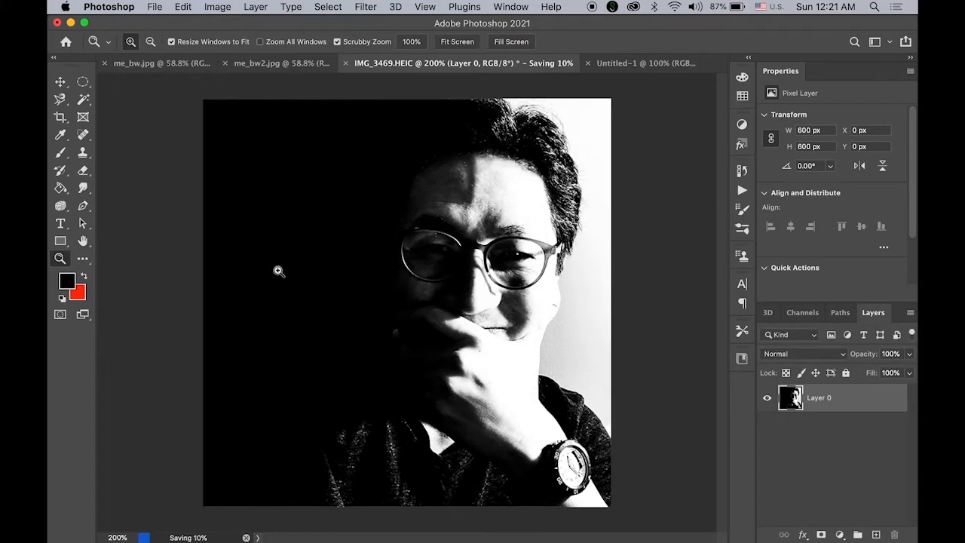
Switch to Animate and create a Web document of 600 × 600 pixels at 24 fps for the HTML5 Canvas platform.
{"action": "mouse_move", "coordinate": [366, 535]}
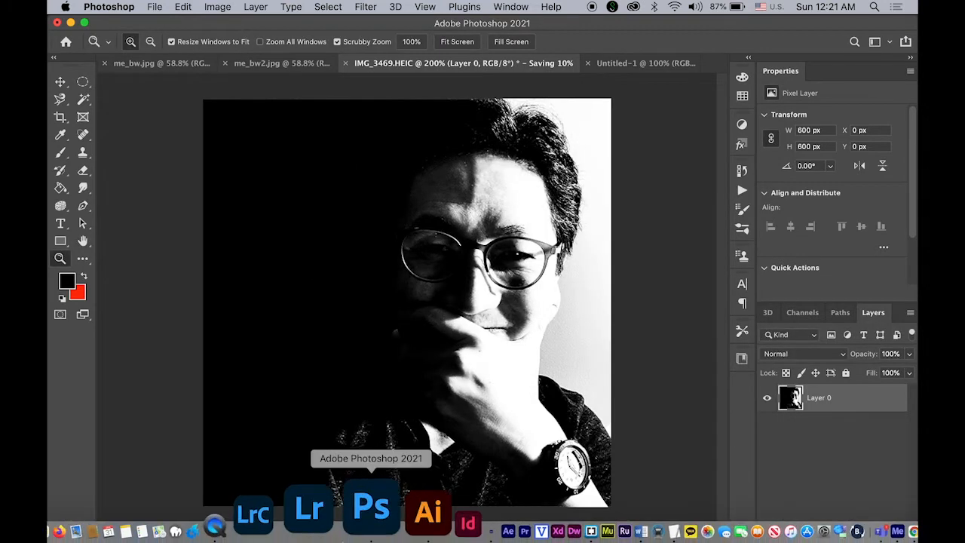
{"action": "left_click", "coordinate": [400, 534]}
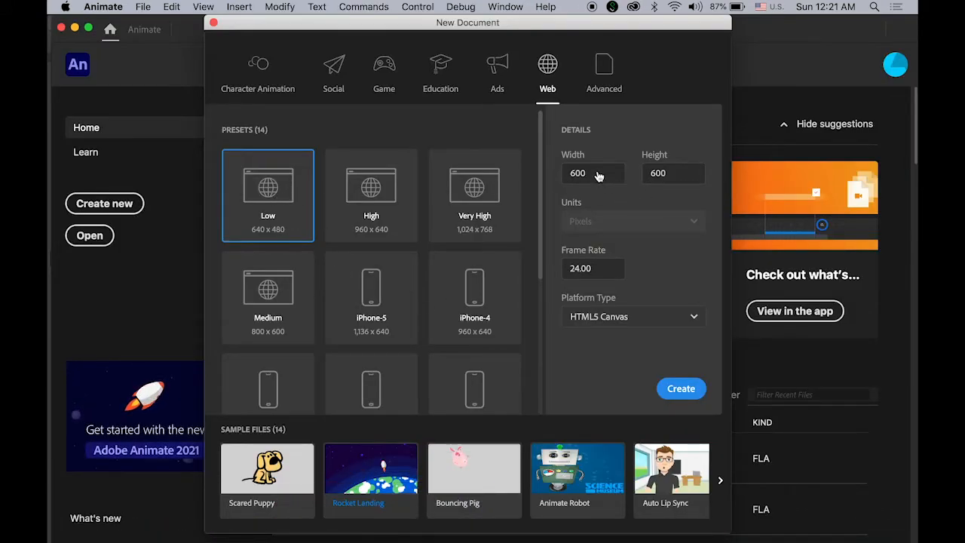
{"action": "left_click", "coordinate": [564, 175]}
{"action": "left_click", "coordinate": [649, 173]}
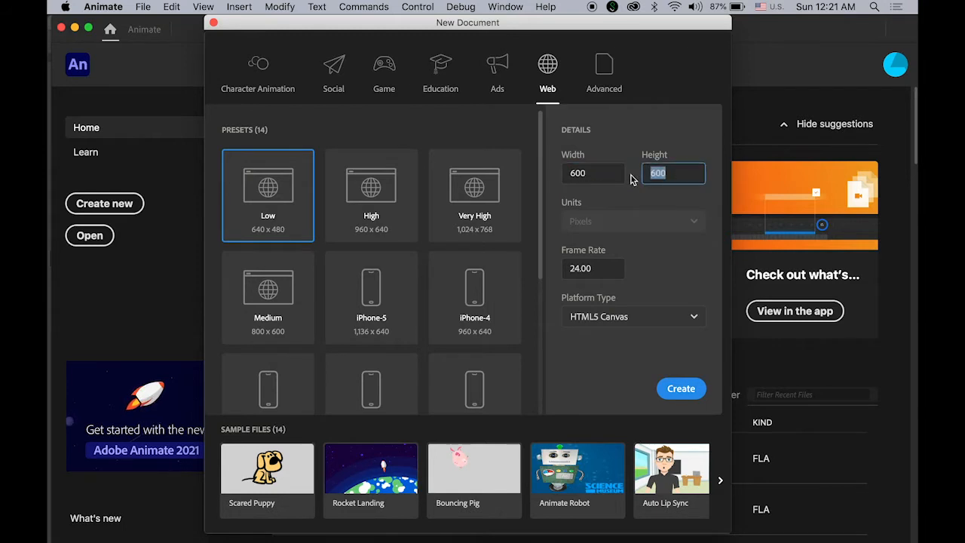
{"action": "left_click", "coordinate": [591, 268]}
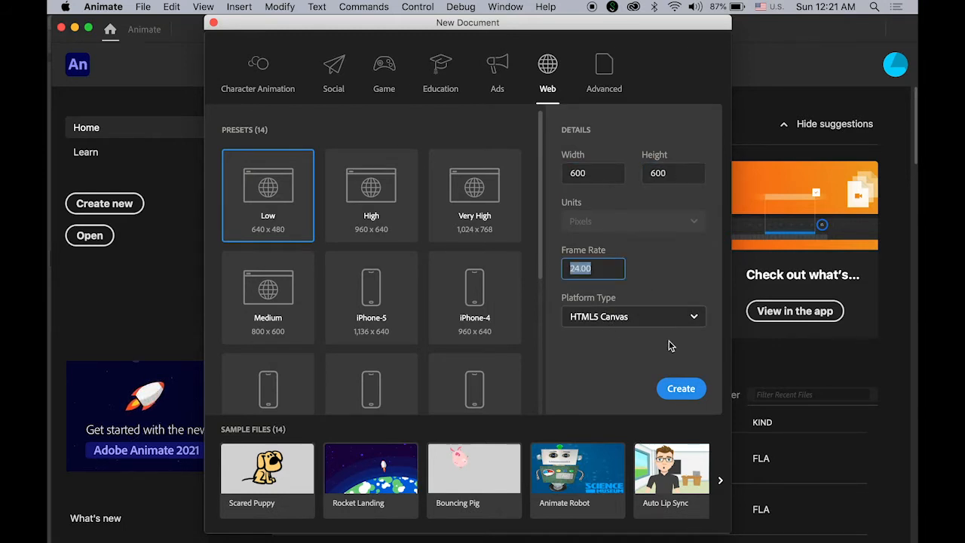
{"action": "left_click", "coordinate": [691, 394]}
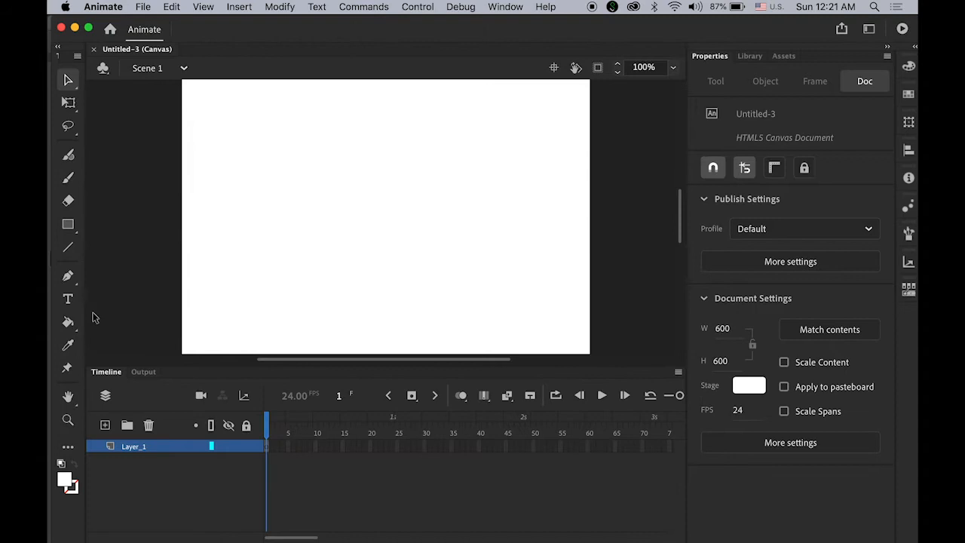
Fit the whole stage in view and set the stage color to black.
{"action": "double_click", "coordinate": [68, 395]}
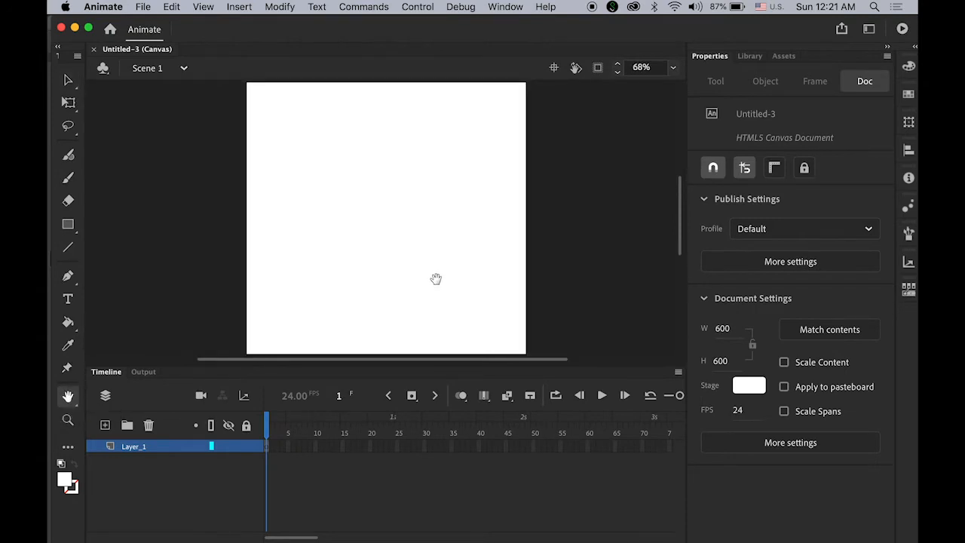
{"action": "left_click", "coordinate": [72, 80]}
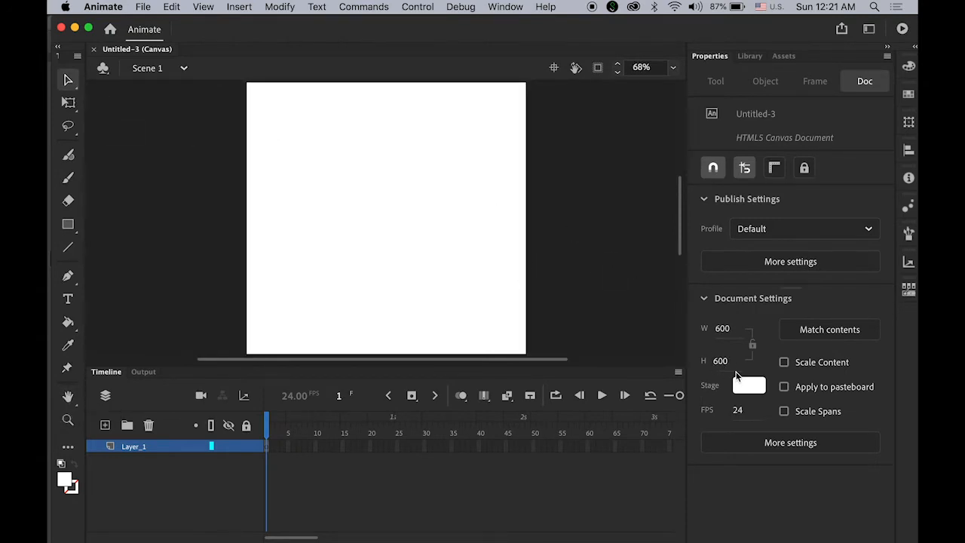
{"action": "left_click", "coordinate": [752, 389]}
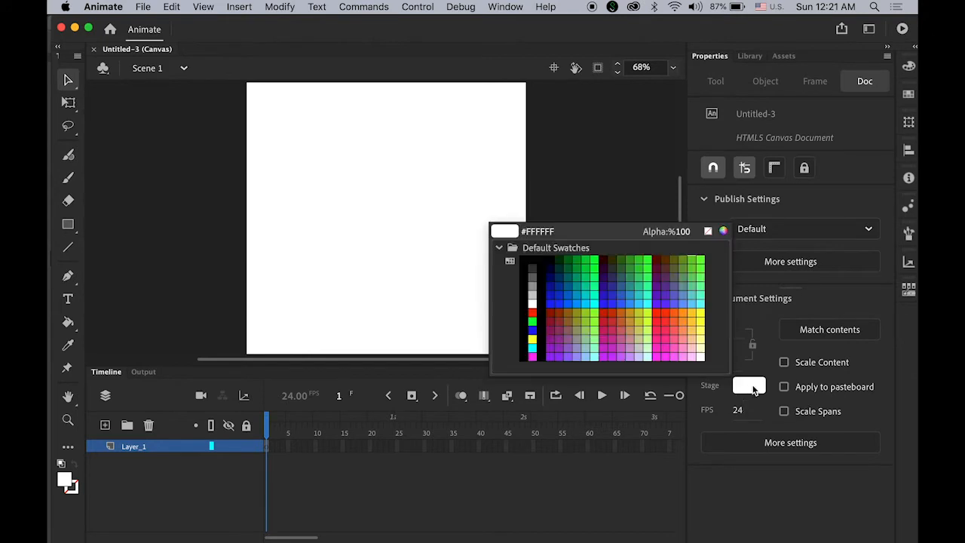
{"action": "left_click", "coordinate": [532, 260]}
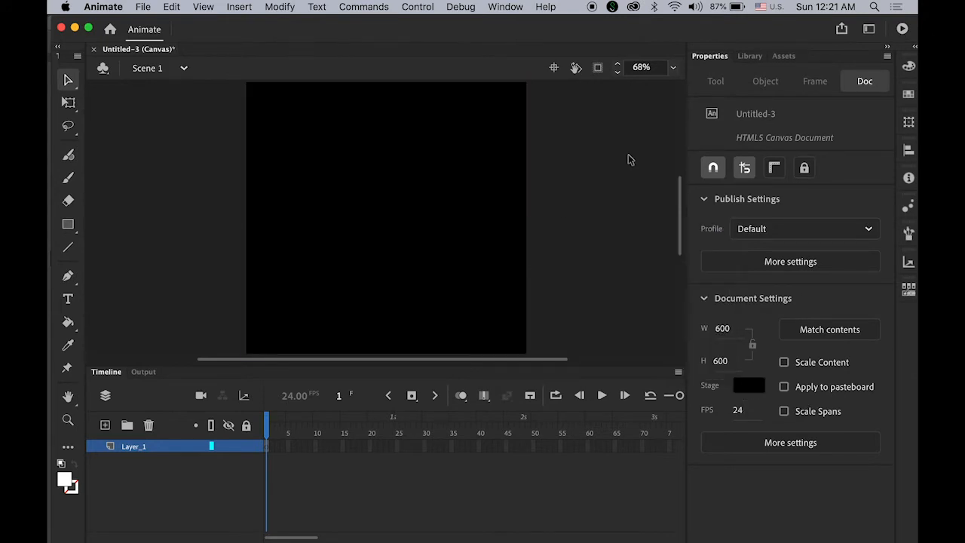
Import me.jpg from the Self Promo folder into the document's library and display the library items.
{"action": "left_click", "coordinate": [142, 6]}
{"action": "mouse_move", "coordinate": [194, 189]}
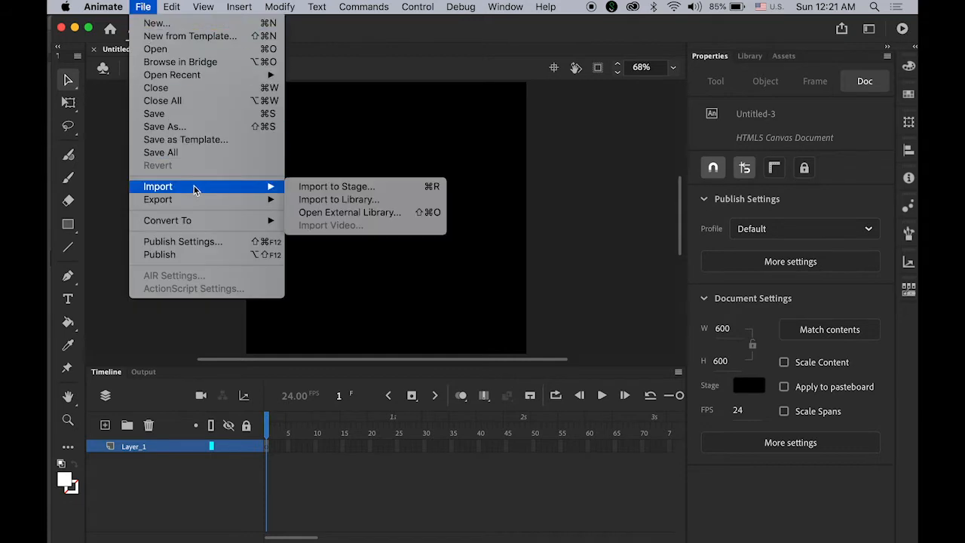
{"action": "left_click", "coordinate": [309, 200]}
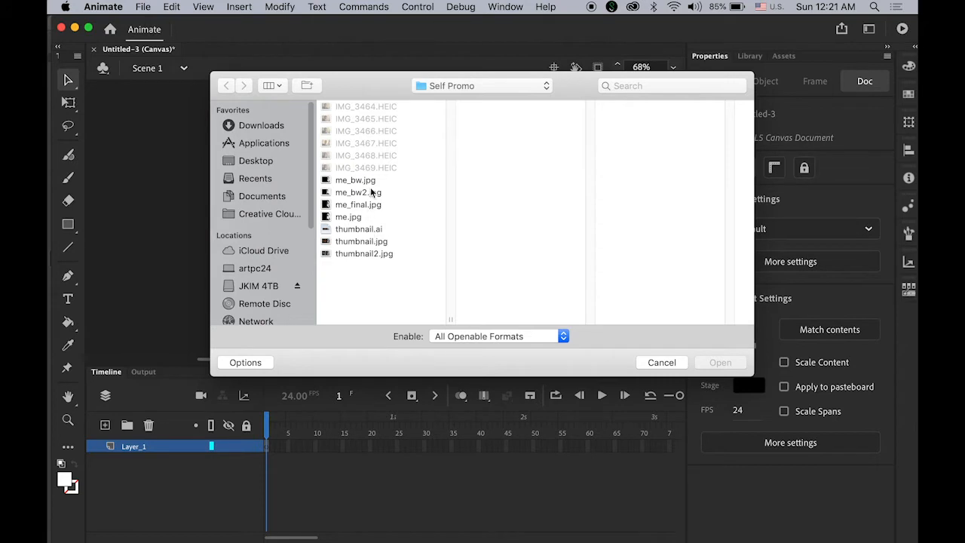
{"action": "left_click", "coordinate": [360, 217]}
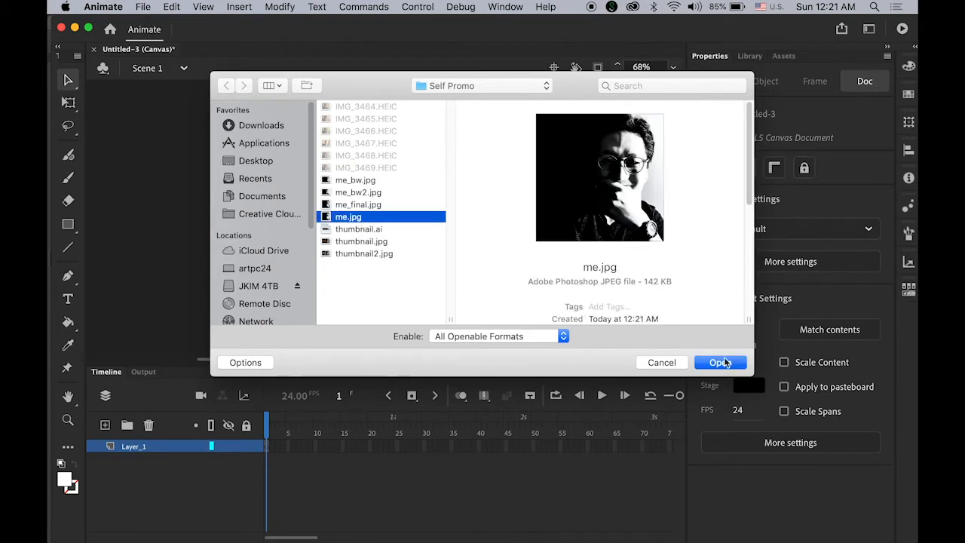
{"action": "left_click", "coordinate": [700, 358]}
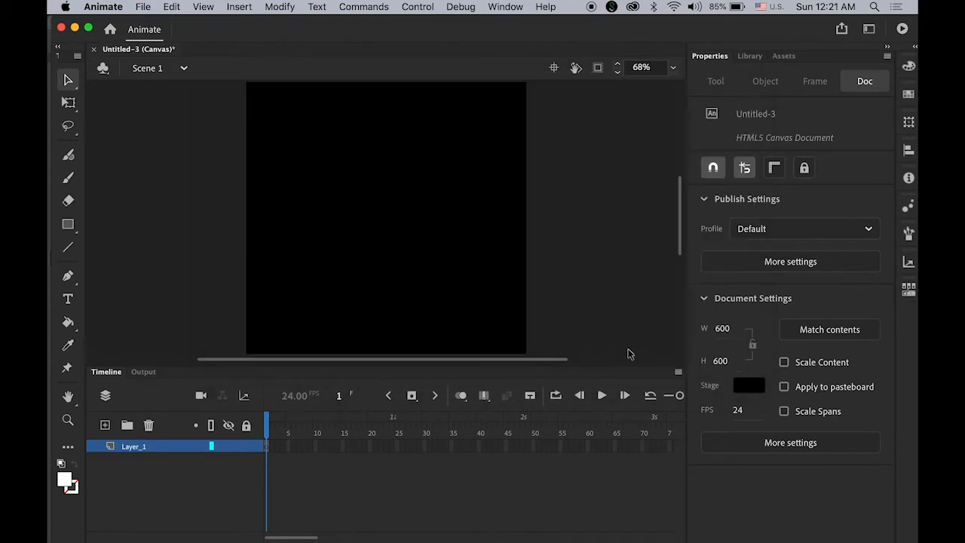
{"action": "left_click", "coordinate": [750, 57]}
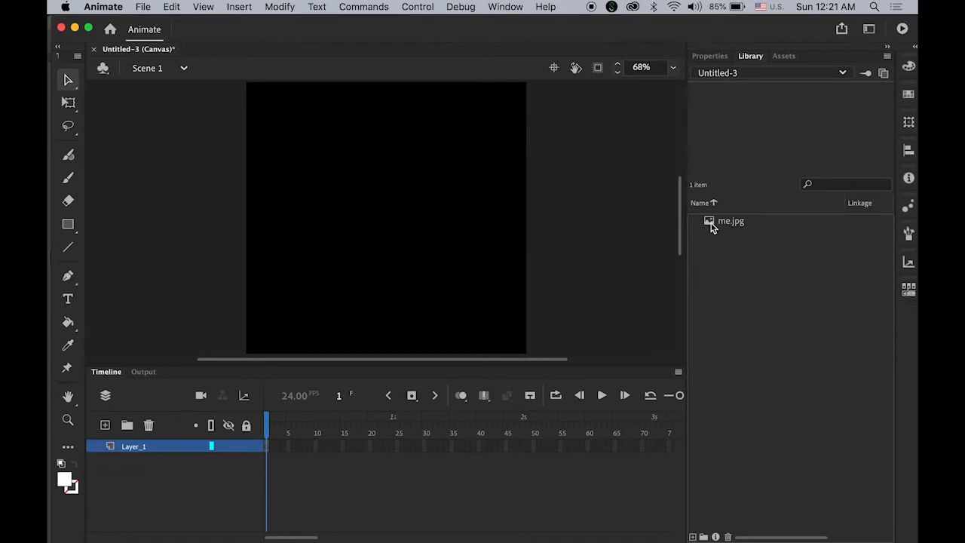
Place me.jpg from the library onto the stage and set its X position to 0 so it aligns with the stage.
{"action": "left_click_drag", "start_coordinate": [711, 224], "coordinate": [392, 220]}
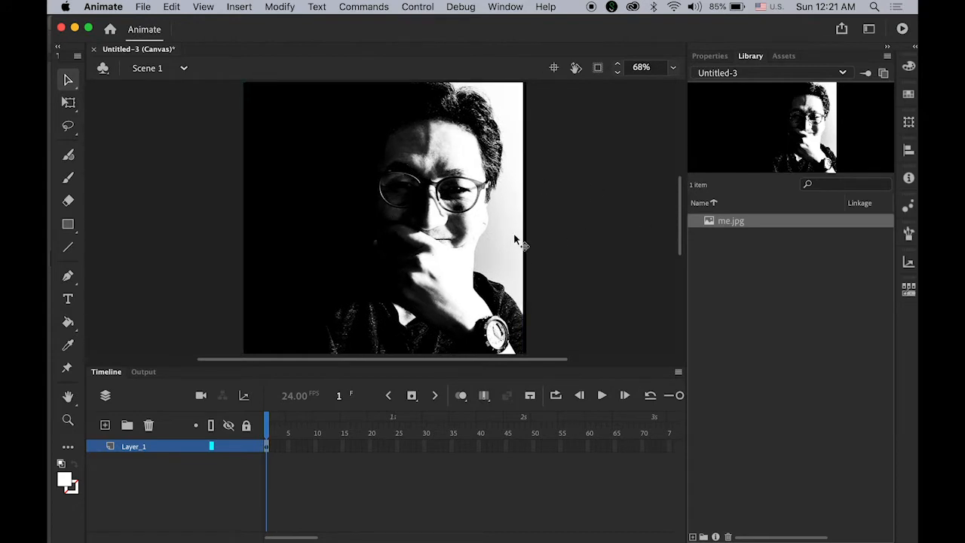
{"action": "left_click", "coordinate": [705, 60]}
{"action": "left_click", "coordinate": [441, 170]}
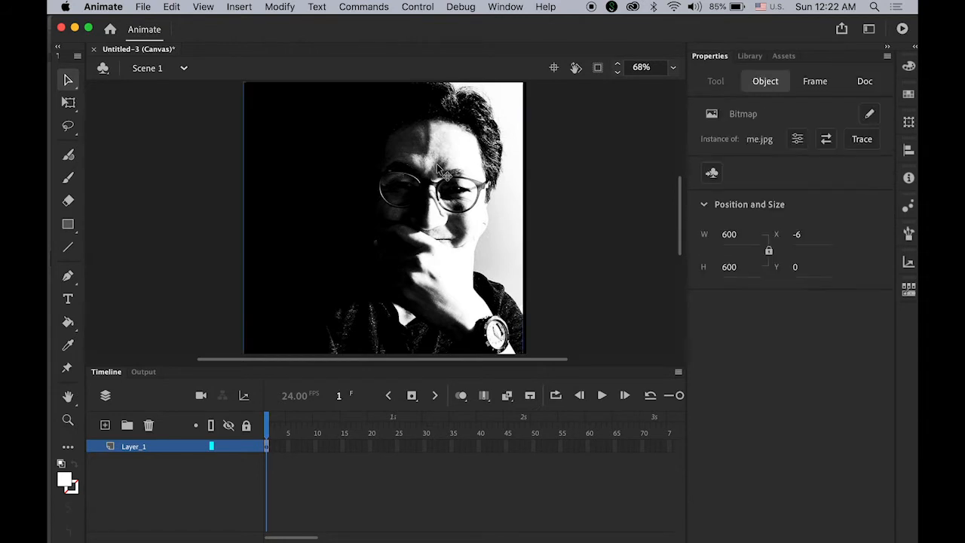
{"action": "left_click", "coordinate": [796, 234]}
{"action": "type", "text": "0"}
{"action": "key", "text": "Return"}
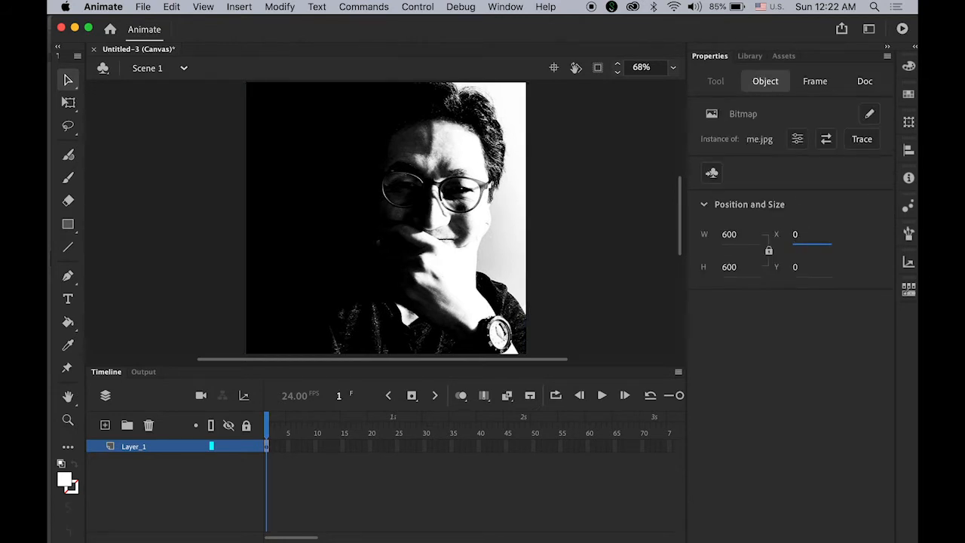
{"action": "left_click", "coordinate": [630, 233]}
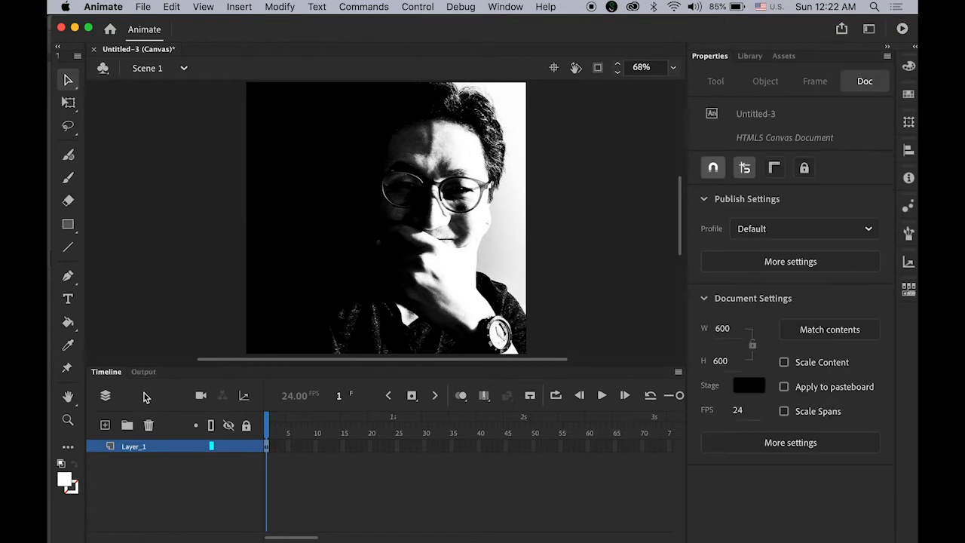
Rename the portrait's layer as selfie.
{"action": "double_click", "coordinate": [134, 446]}
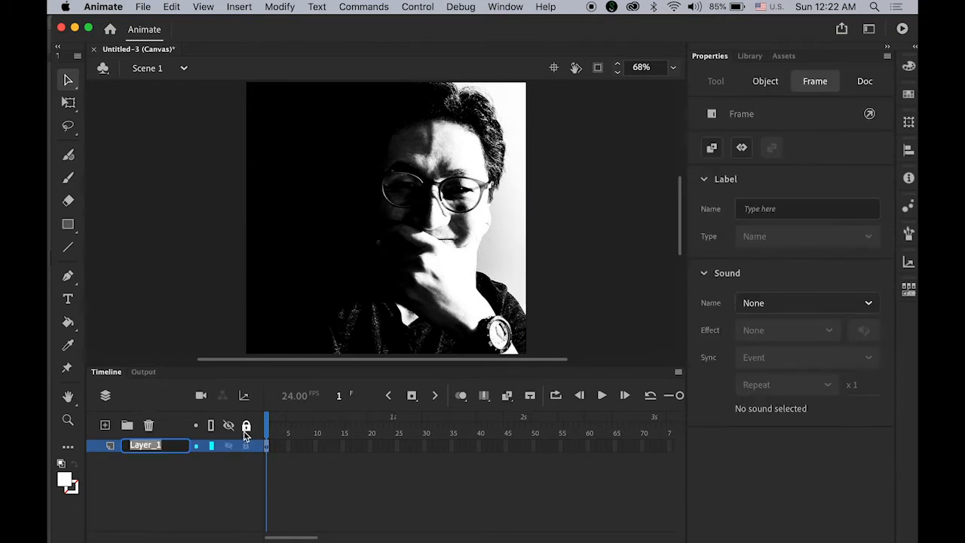
{"action": "type", "text": "selfie"}
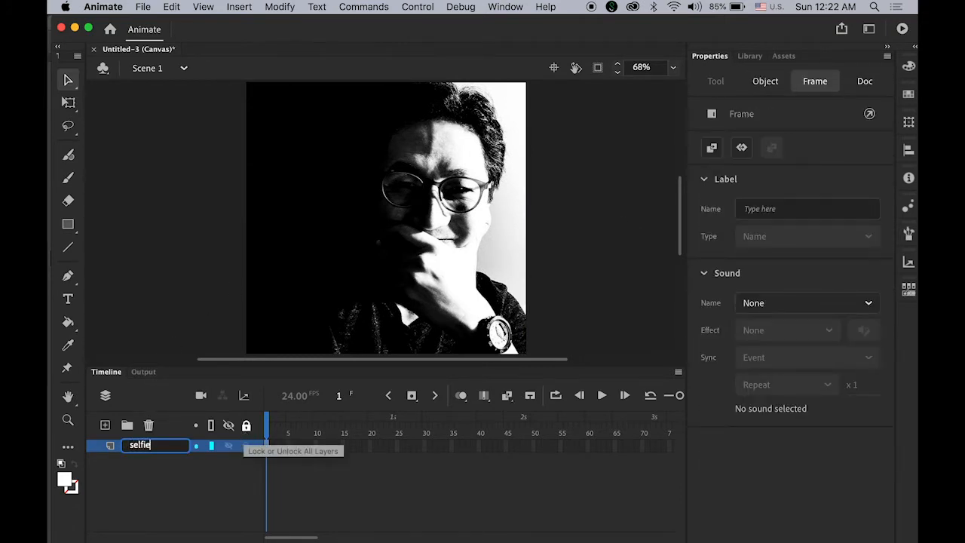
{"action": "key", "text": "Return"}
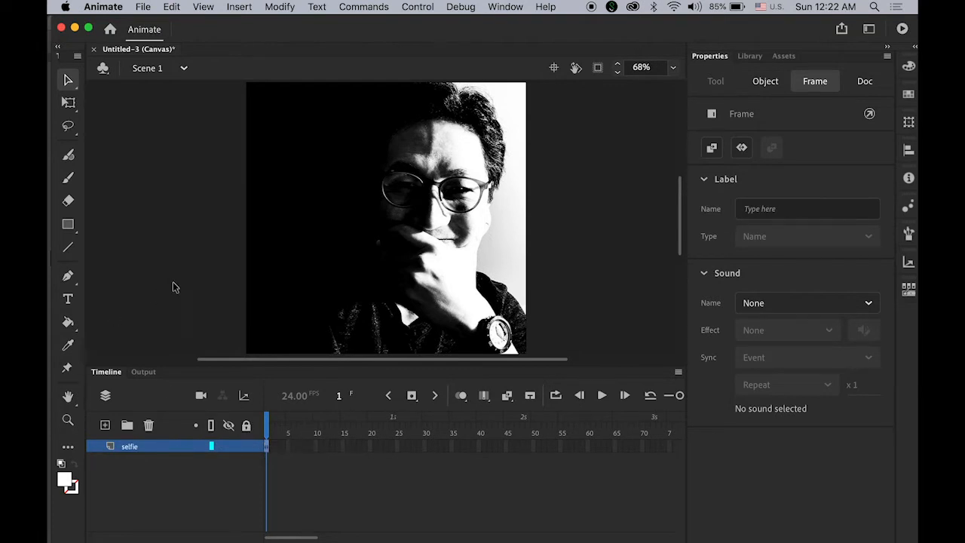
Add a new layer above selfie and place the static text ART, DESIGN, LIFE on three lines over the dark side of the portrait.
{"action": "left_click", "coordinate": [105, 425]}
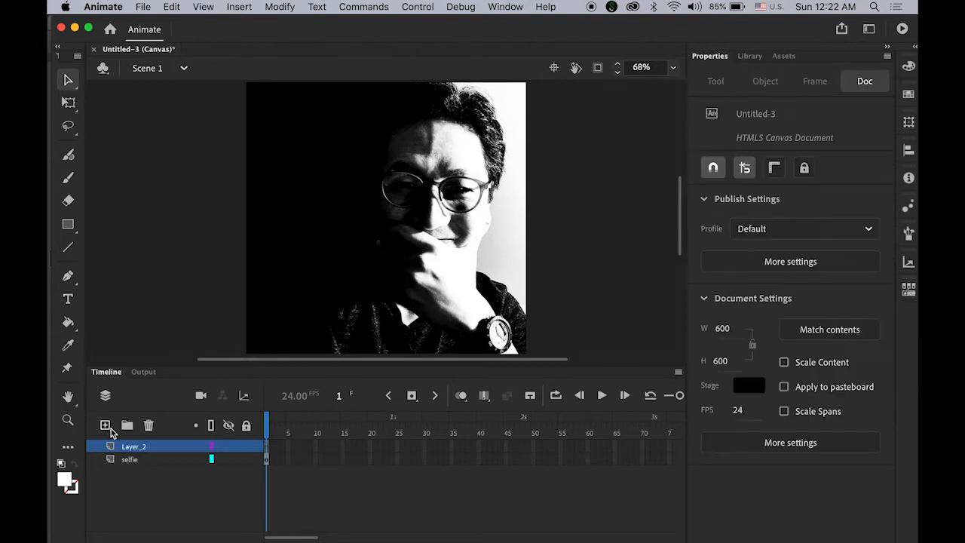
{"action": "left_click", "coordinate": [144, 451]}
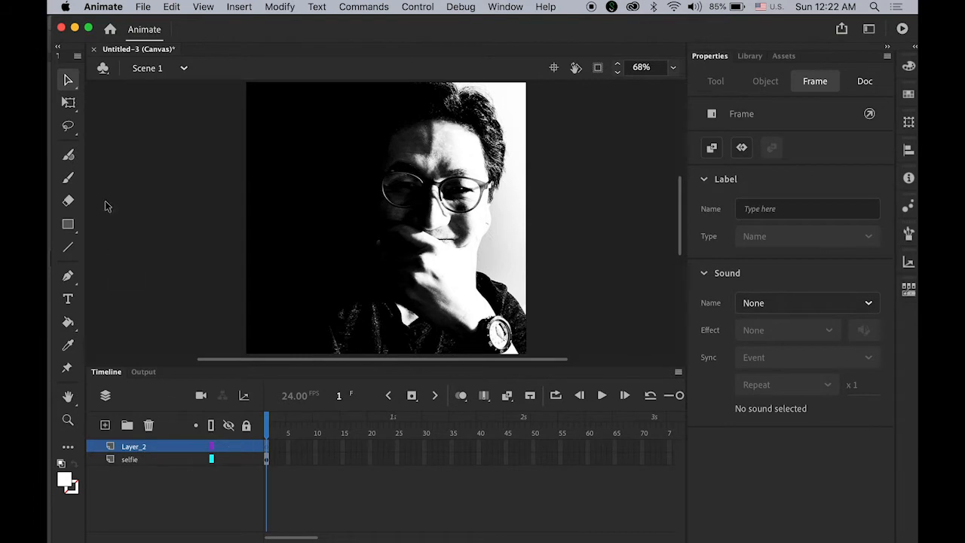
{"action": "left_click", "coordinate": [68, 299]}
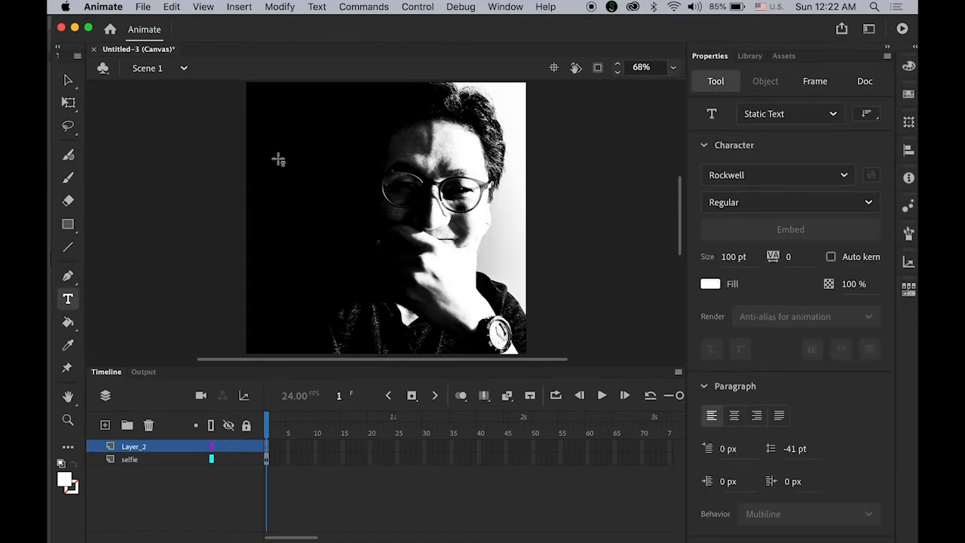
{"action": "left_click", "coordinate": [278, 160]}
{"action": "type", "text": "ART"}
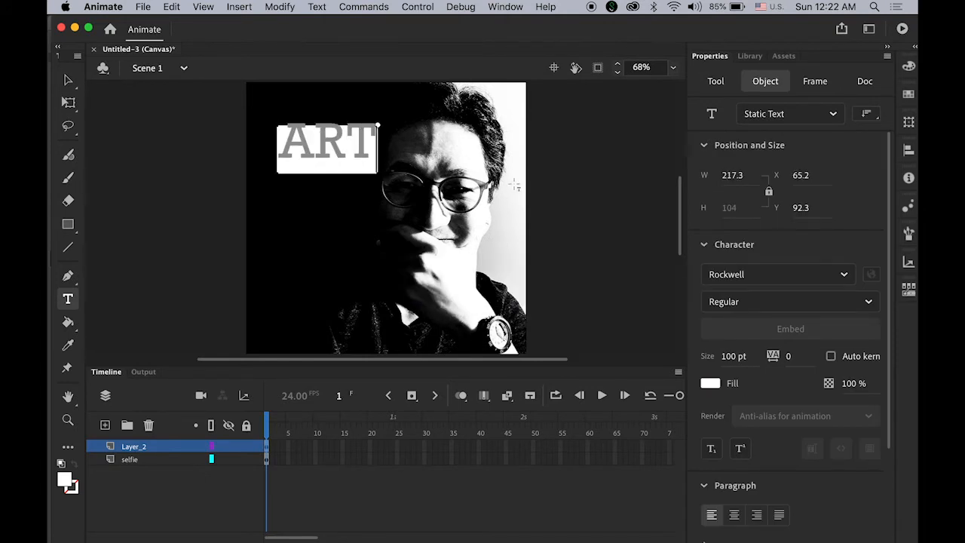
{"action": "key", "text": "Return"}
{"action": "type", "text": "D"}
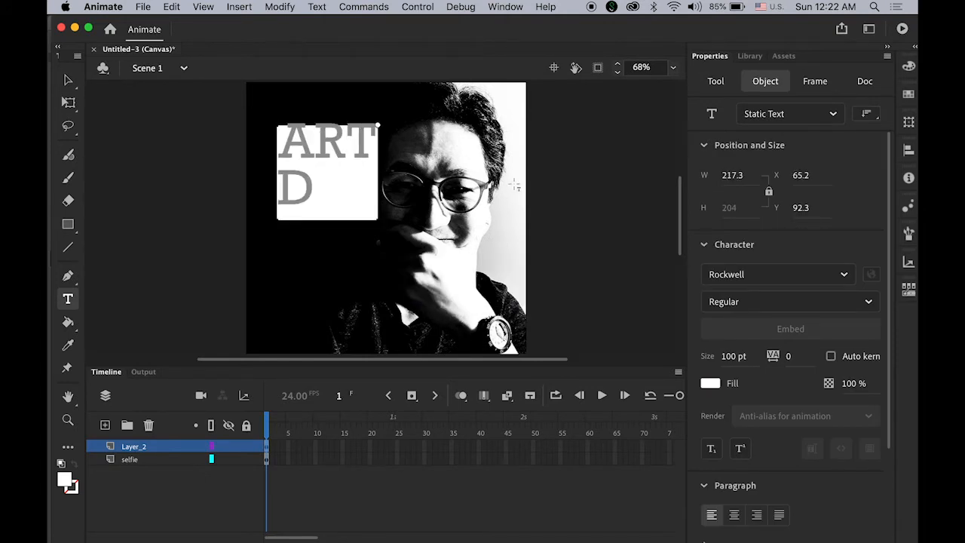
{"action": "type", "text": "ESIGN"}
{"action": "key", "text": "Return"}
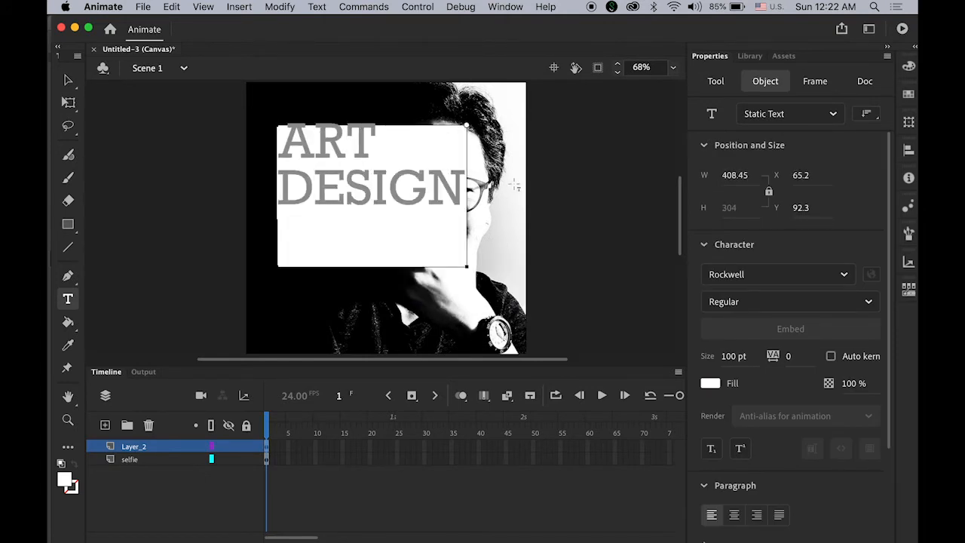
{"action": "type", "text": "LIFE"}
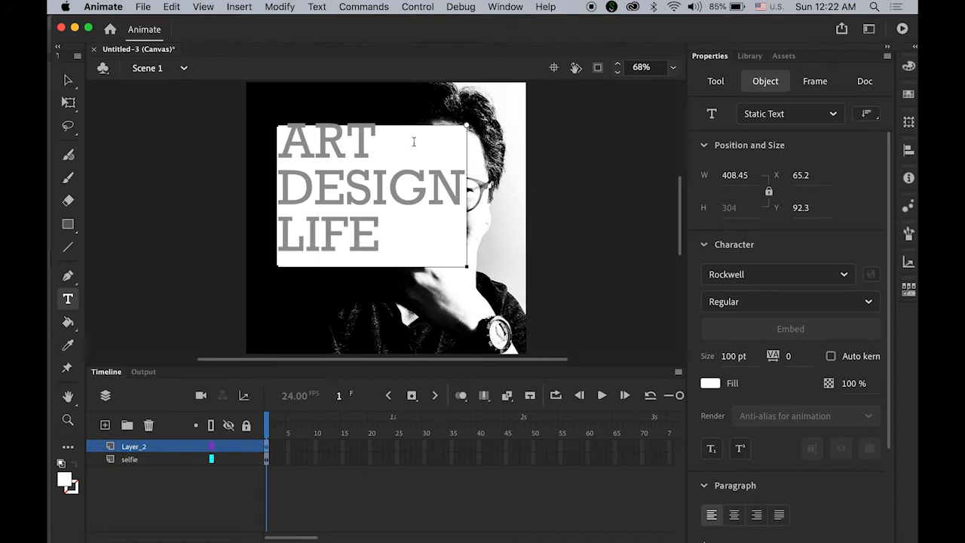
{"action": "left_click", "coordinate": [68, 80]}
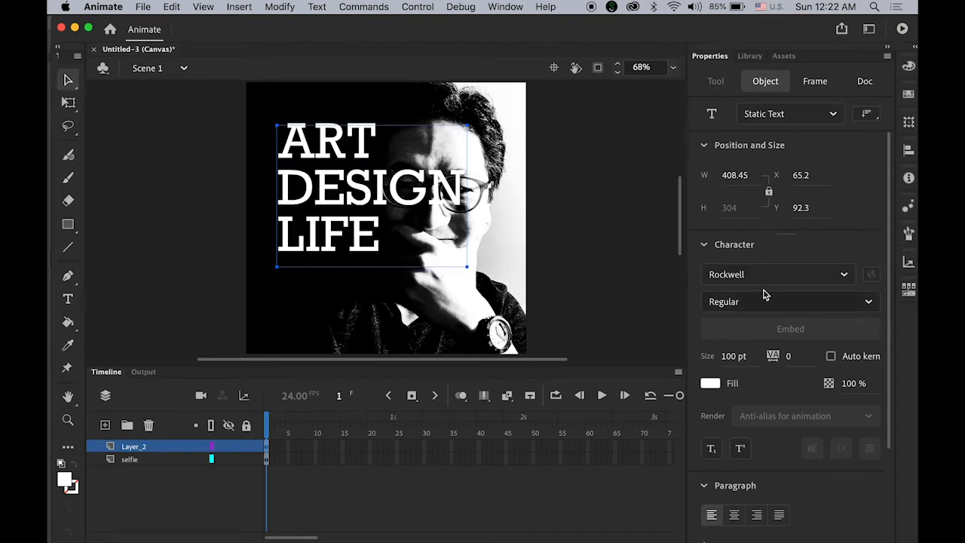
Set the font of the three-line text to Bebas Neue and align its paragraph right.
{"action": "left_click", "coordinate": [845, 276]}
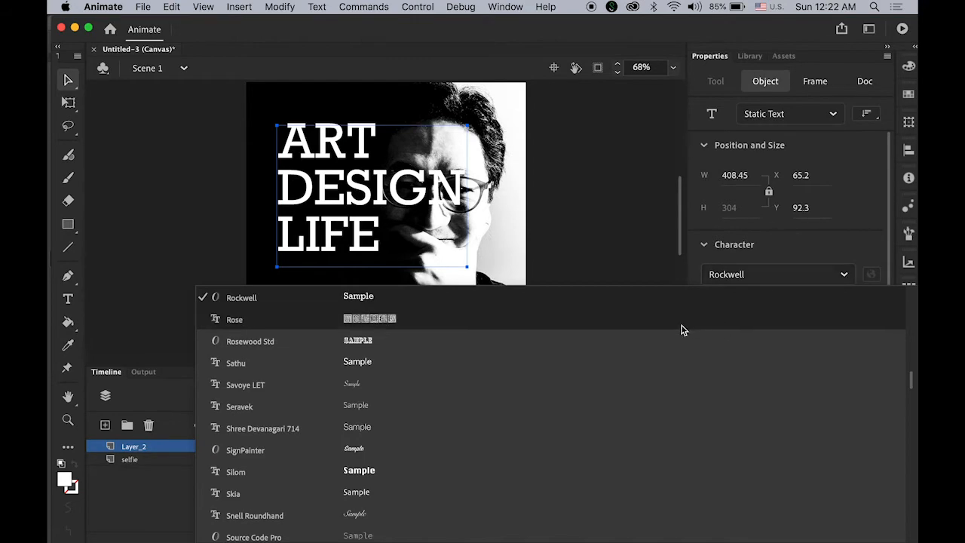
{"action": "scroll", "coordinate": [568, 343], "scroll_direction": "up", "scroll_amount": 10}
{"action": "scroll", "coordinate": [568, 346], "scroll_direction": "up", "scroll_amount": 15}
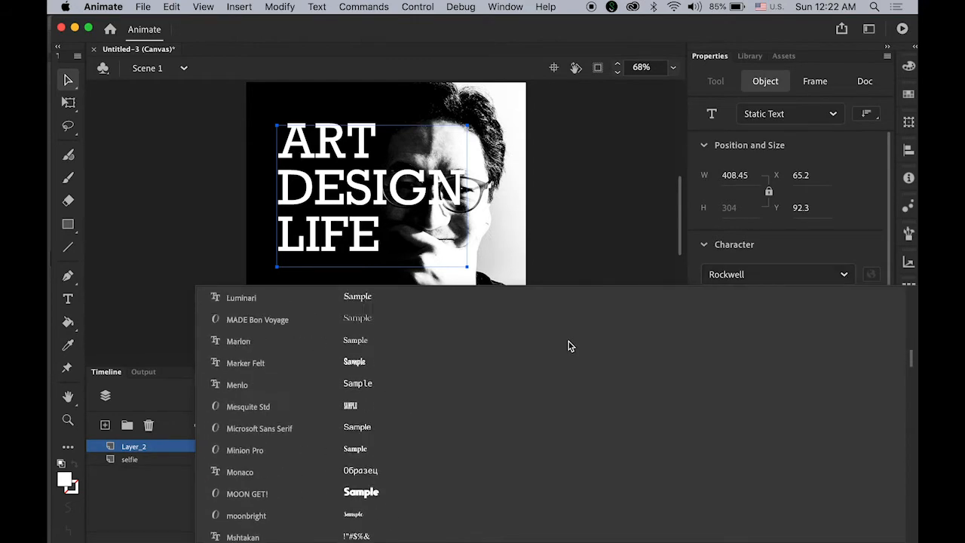
{"action": "scroll", "coordinate": [569, 346], "scroll_direction": "up", "scroll_amount": 8}
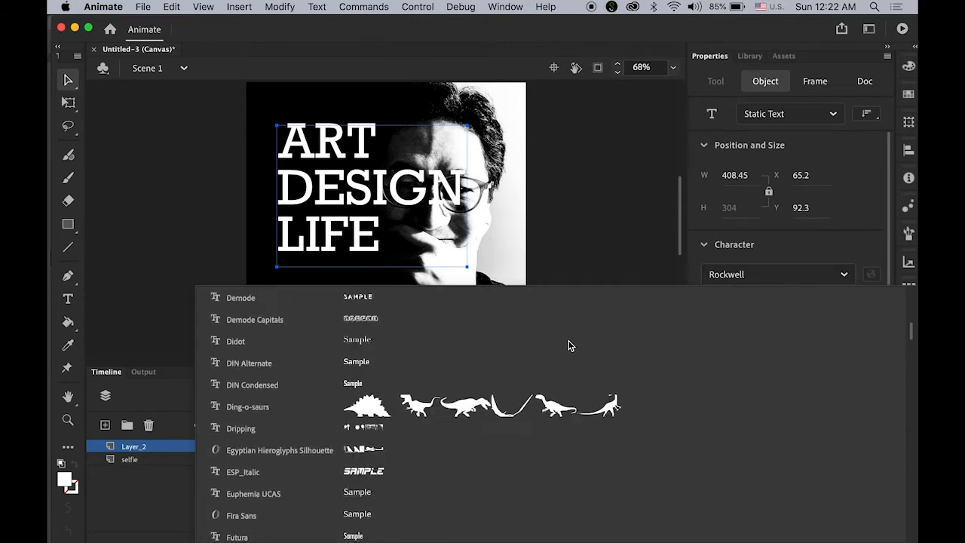
{"action": "scroll", "coordinate": [571, 346], "scroll_direction": "up", "scroll_amount": 8}
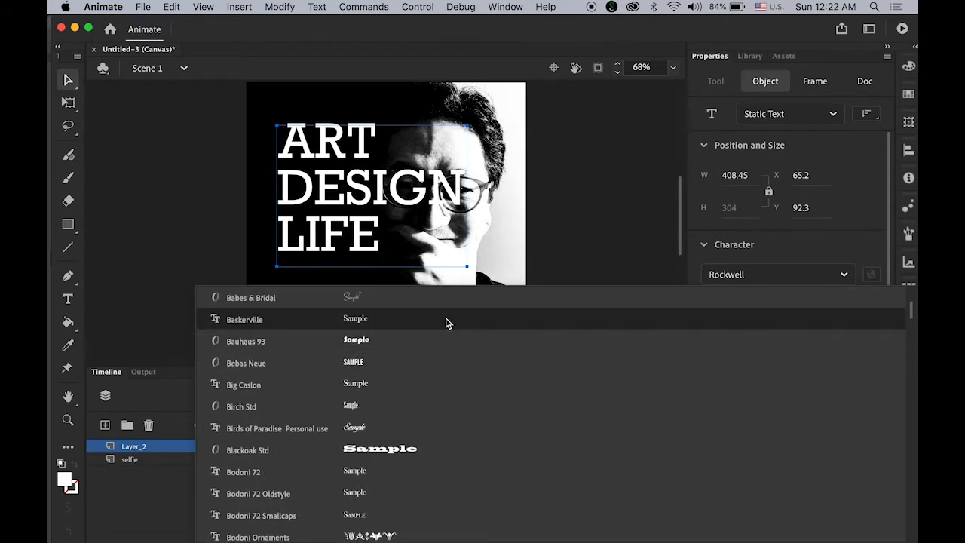
{"action": "scroll", "coordinate": [431, 391], "scroll_direction": "up", "scroll_amount": 2}
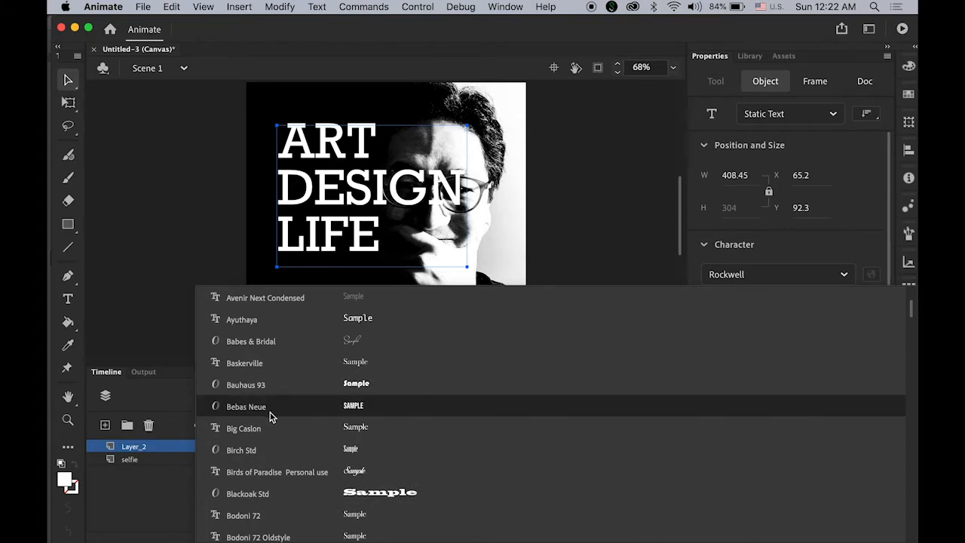
{"action": "left_click", "coordinate": [271, 417]}
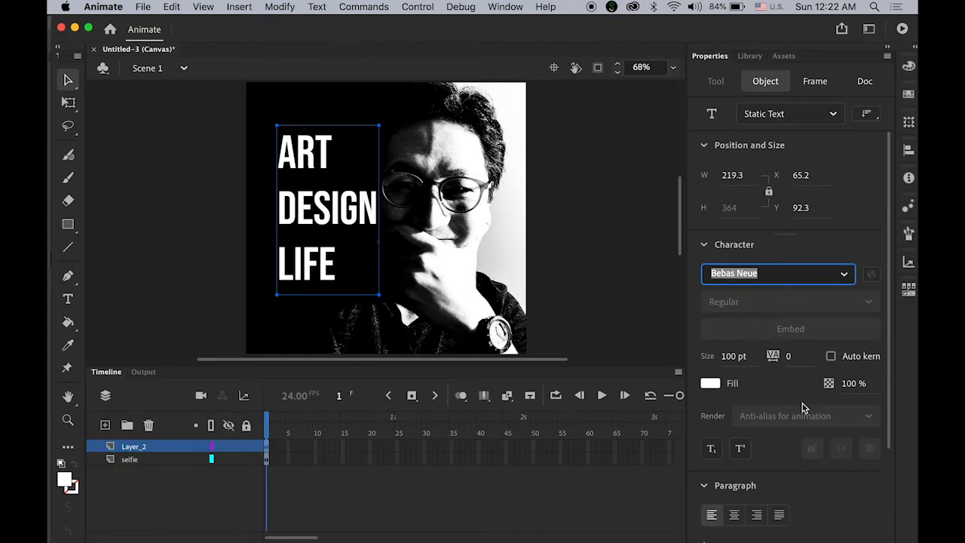
{"action": "left_click", "coordinate": [756, 516]}
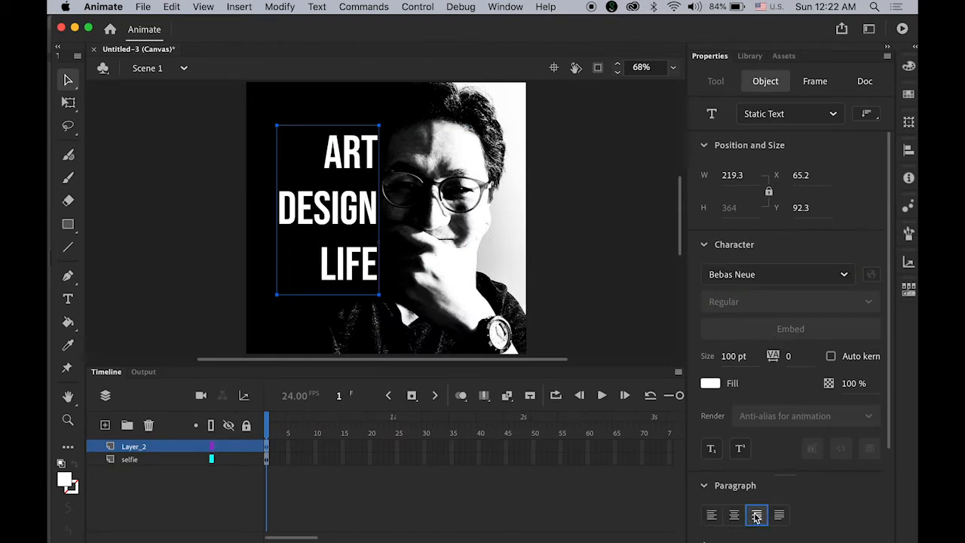
Try a font size of 110 pt on the three-line text.
{"action": "left_click", "coordinate": [731, 358]}
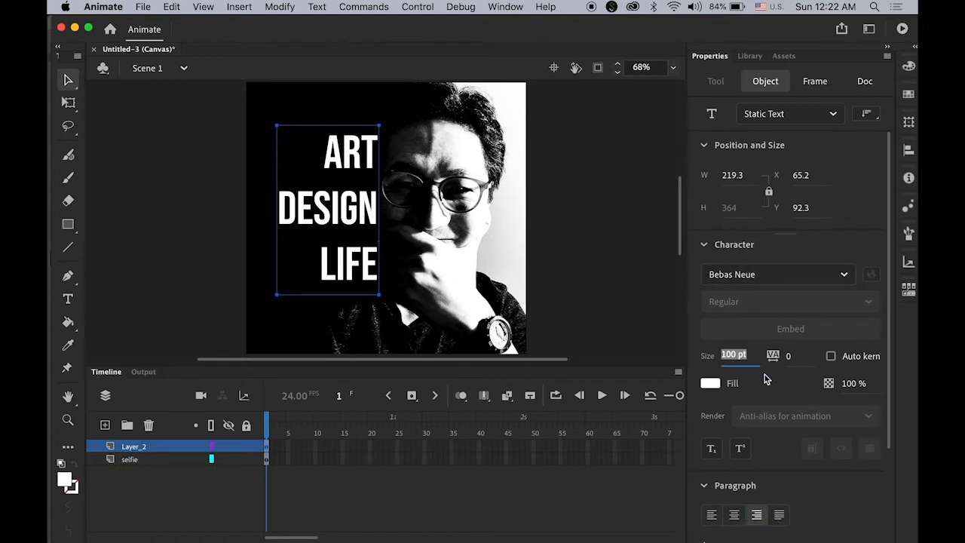
{"action": "type", "text": "110"}
{"action": "key", "text": "Return"}
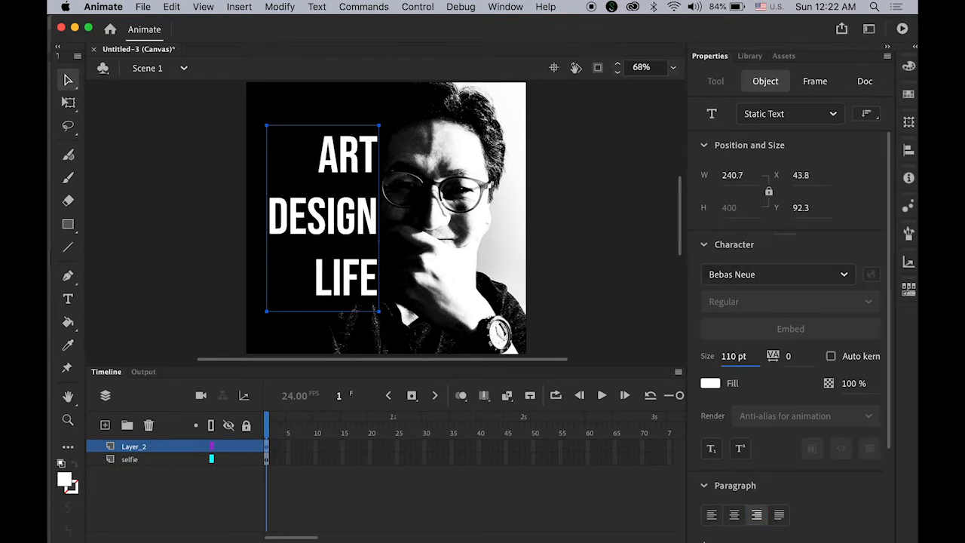
Set the three-line text's size to 120 pt and move the block straight up to a Y position of about 73.
{"action": "left_click", "coordinate": [733, 356]}
{"action": "key", "text": "BackSpace"}
{"action": "type", "text": "120"}
{"action": "key", "text": "Return"}
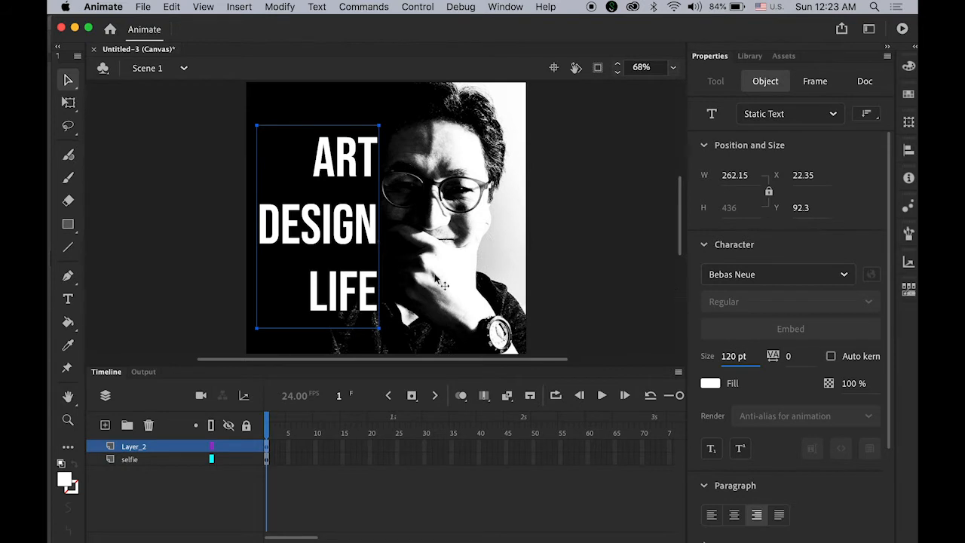
{"action": "left_click_drag", "start_coordinate": [359, 235], "coordinate": [360, 223]}
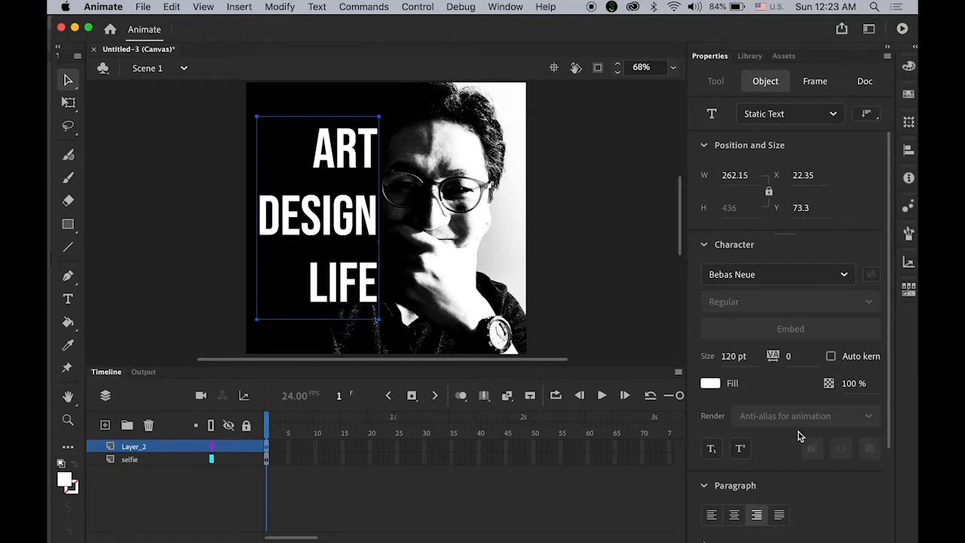
Tighten the text block's line spacing to -39 pt and deselect it.
{"action": "scroll", "coordinate": [851, 414], "scroll_direction": "down", "scroll_amount": 3}
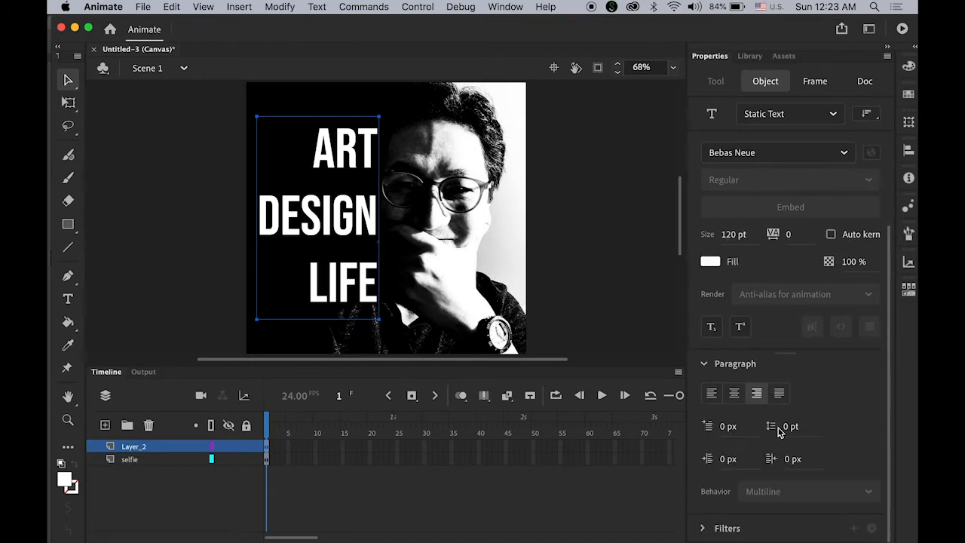
{"action": "left_click", "coordinate": [791, 427]}
{"action": "left_click_drag", "start_coordinate": [791, 428], "coordinate": [765, 429]}
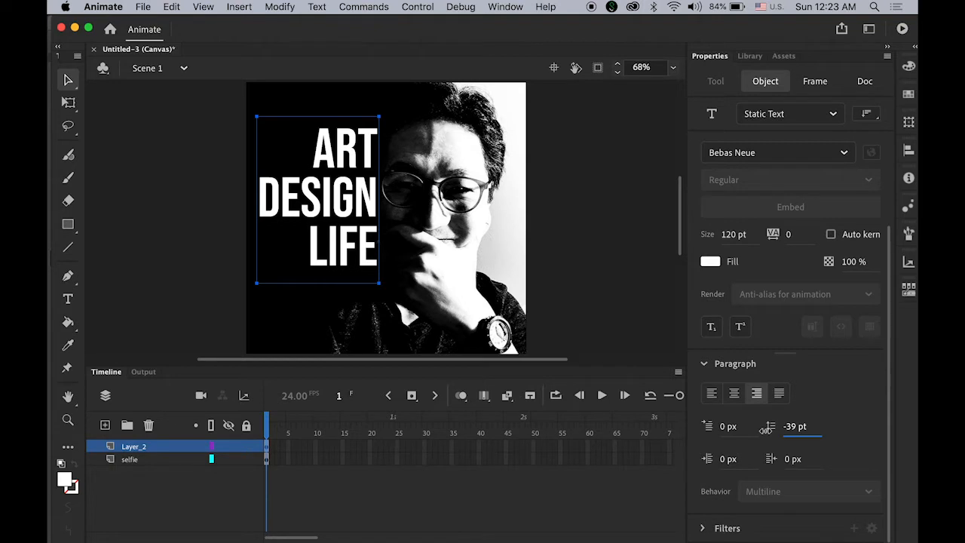
{"action": "left_click", "coordinate": [202, 283]}
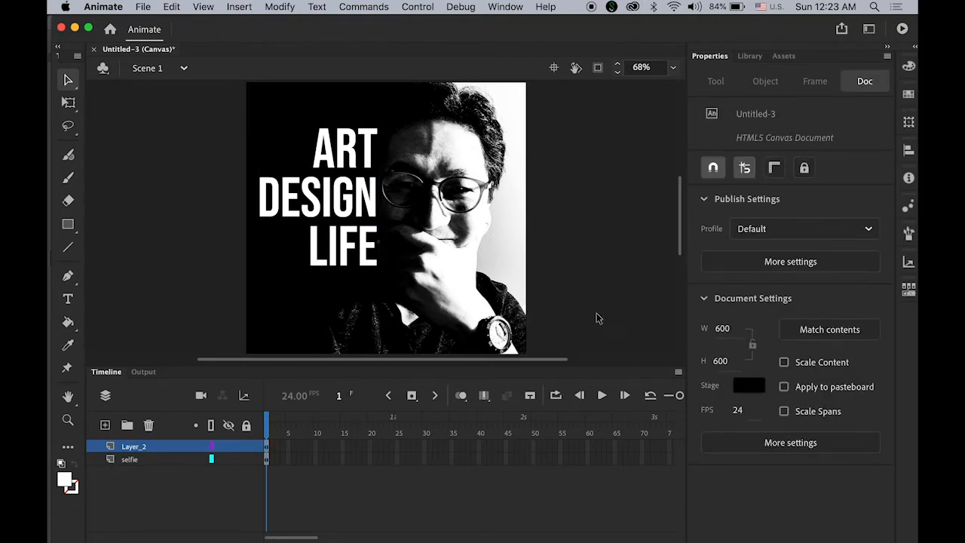
Break the ART DESIGN LIFE text block apart into individual letters and deselect them.
{"action": "left_click", "coordinate": [341, 225]}
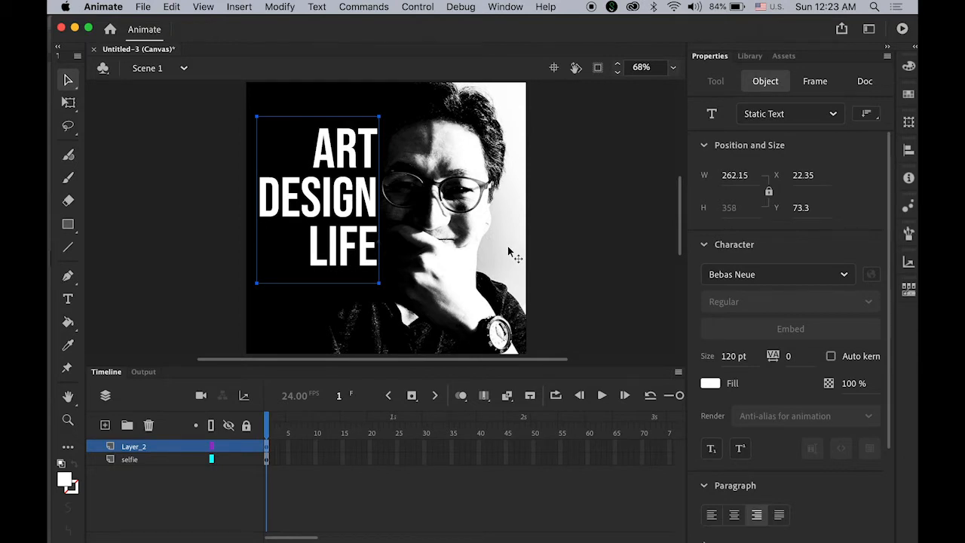
{"action": "key", "text": "super+b"}
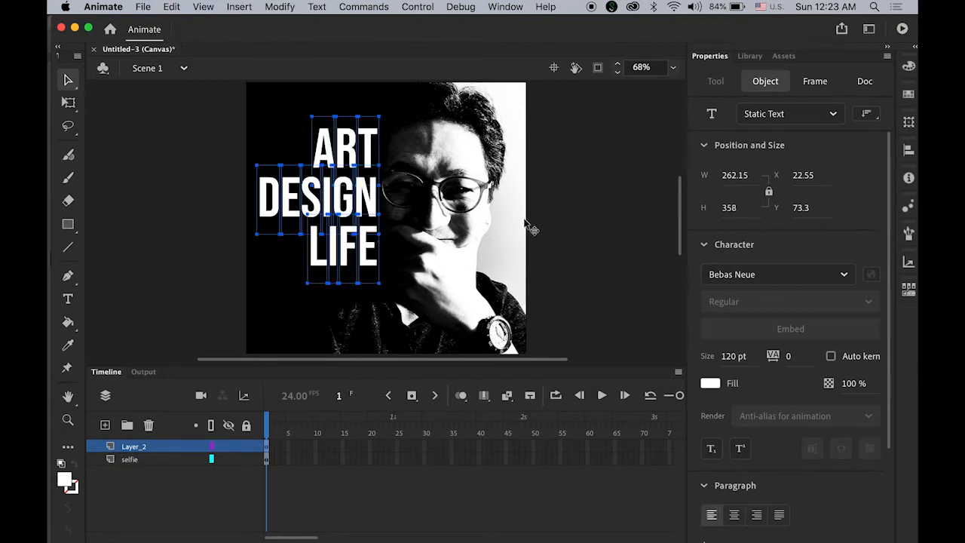
{"action": "left_click", "coordinate": [597, 220]}
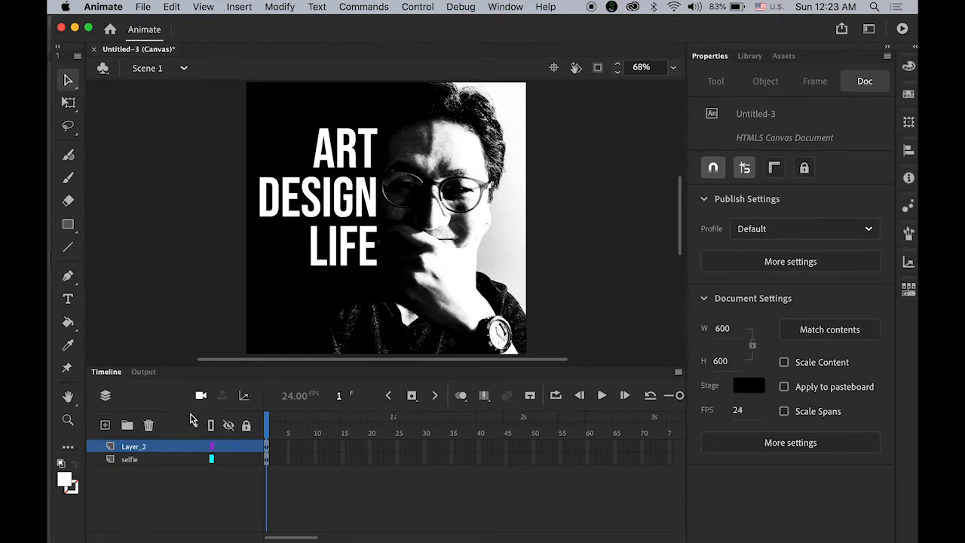
Lock the selfie layer and nudge the three letters of ART together about 10 px to the right, to an X position of about 150.55.
{"action": "left_click", "coordinate": [246, 459]}
{"action": "left_click_drag", "start_coordinate": [202, 115], "coordinate": [404, 185]}
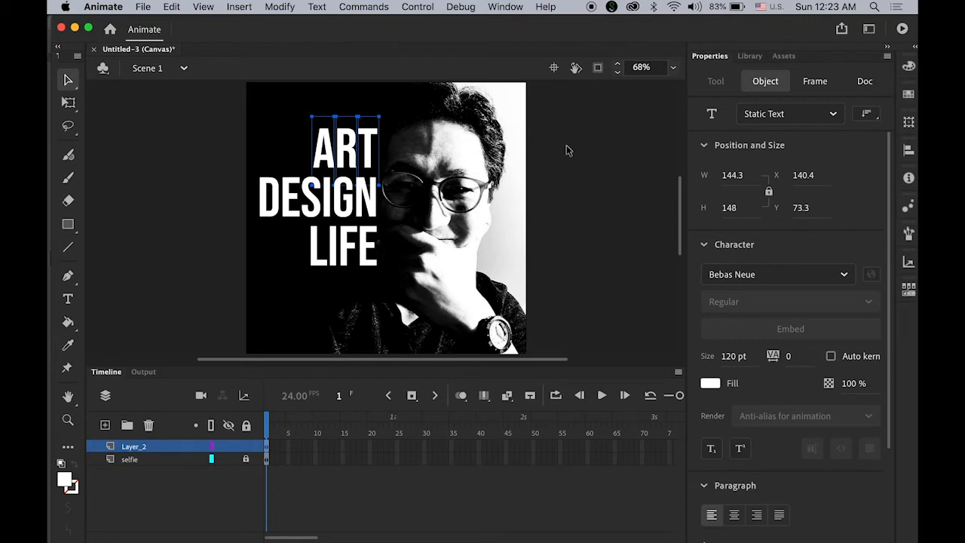
{"action": "key", "text": "Right"}
{"action": "key", "text": "Right"}
{"action": "key", "text": "Right"}
{"action": "key", "text": "Right"}
{"action": "key", "text": "Right"}
{"action": "key", "text": "Right"}
{"action": "key", "text": "Right"}
{"action": "key", "text": "Right"}
{"action": "key", "text": "Right"}
{"action": "key", "text": "Right"}
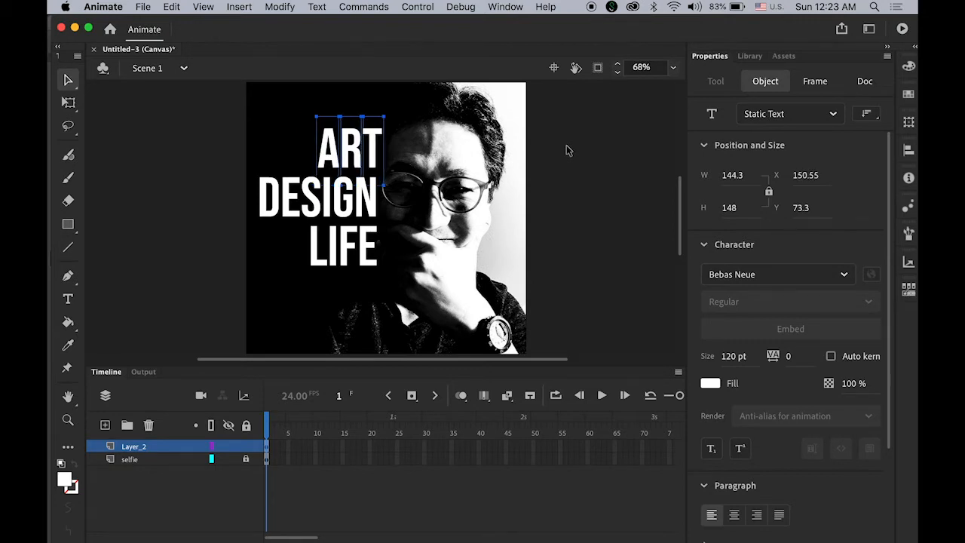
{"action": "left_click", "coordinate": [219, 257]}
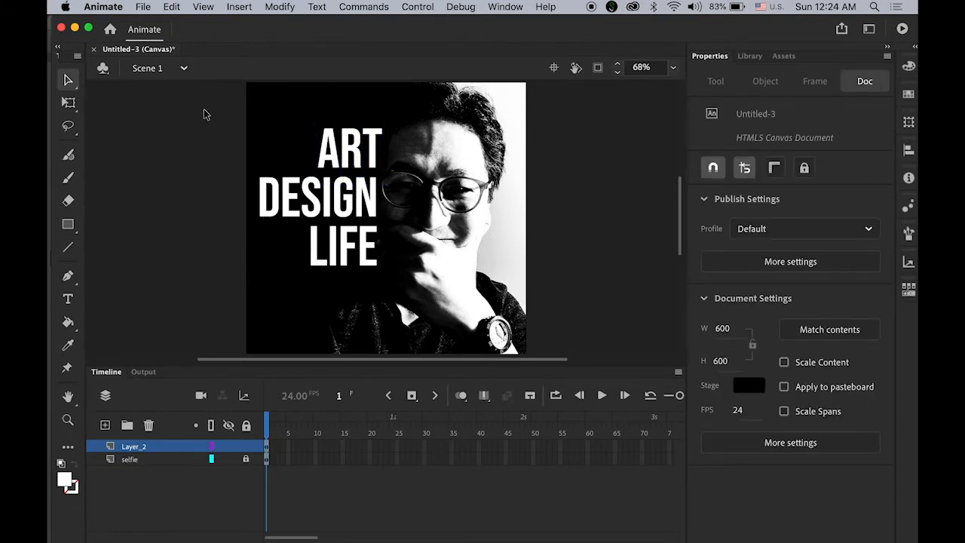
Distribute all the ART DESIGN LIFE letters to separate layers and deselect them.
{"action": "left_click_drag", "start_coordinate": [229, 125], "coordinate": [439, 294]}
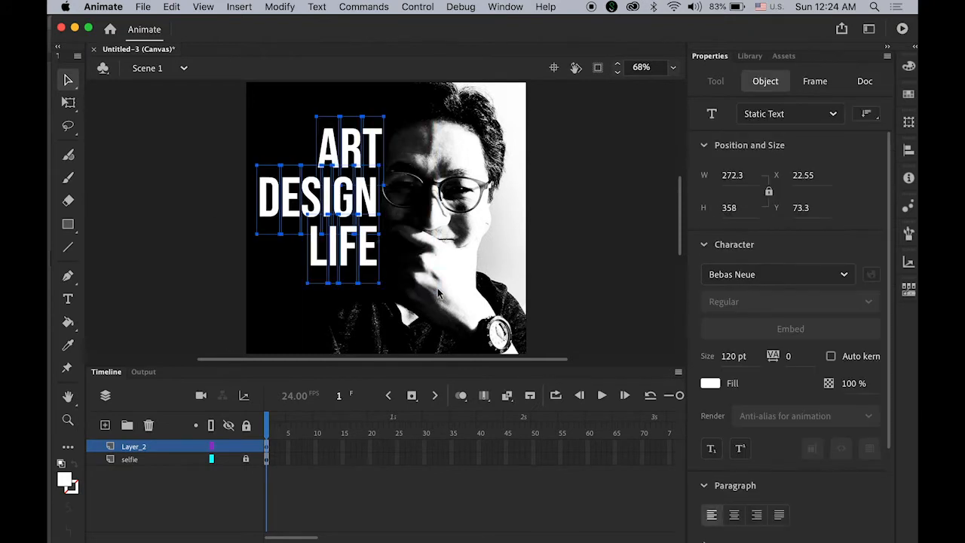
{"action": "left_click", "coordinate": [280, 6]}
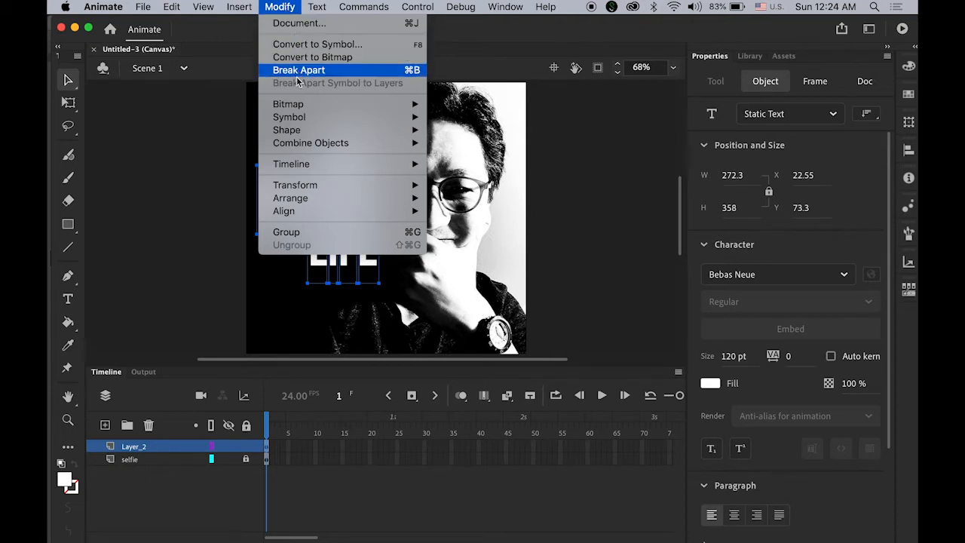
{"action": "mouse_move", "coordinate": [313, 168]}
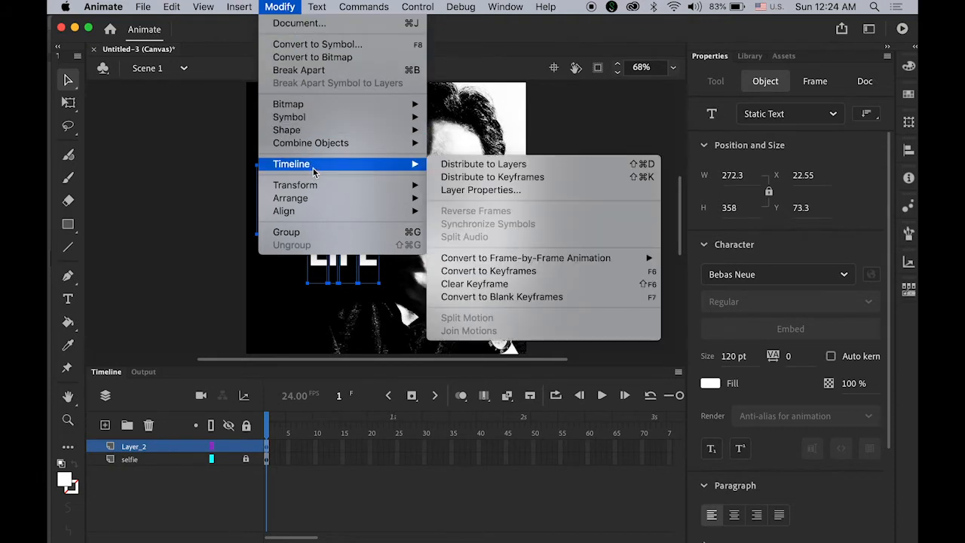
{"action": "left_click", "coordinate": [510, 167]}
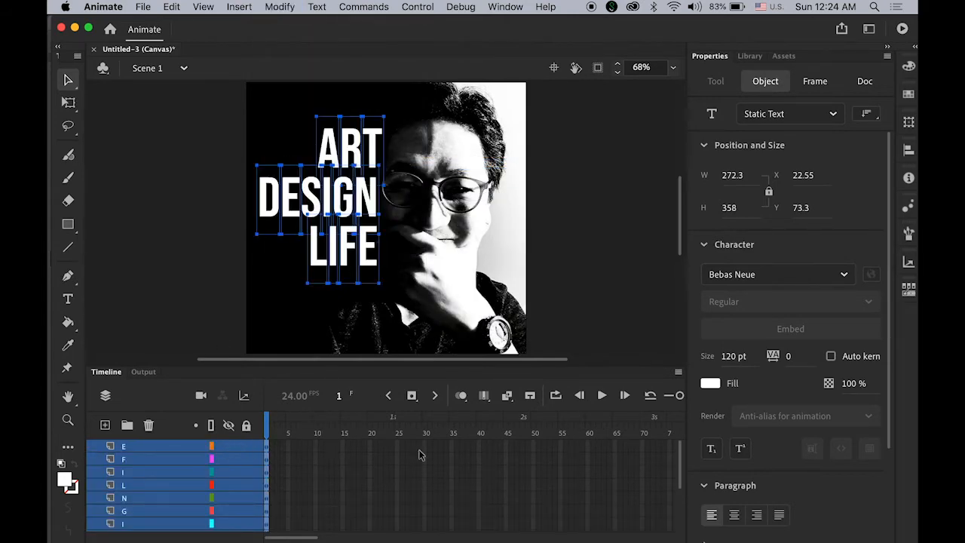
{"action": "left_click_drag", "start_coordinate": [680, 479], "coordinate": [679, 514]}
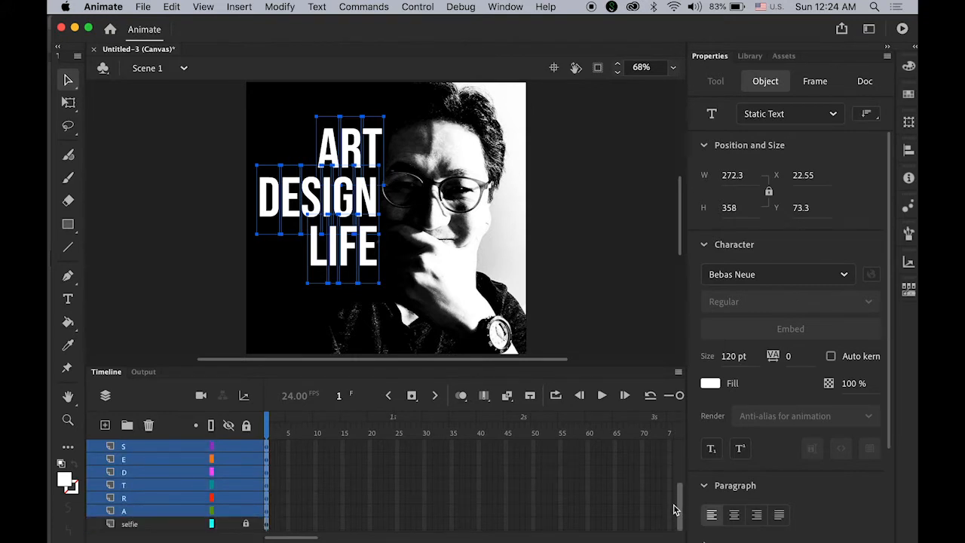
{"action": "left_click", "coordinate": [177, 242]}
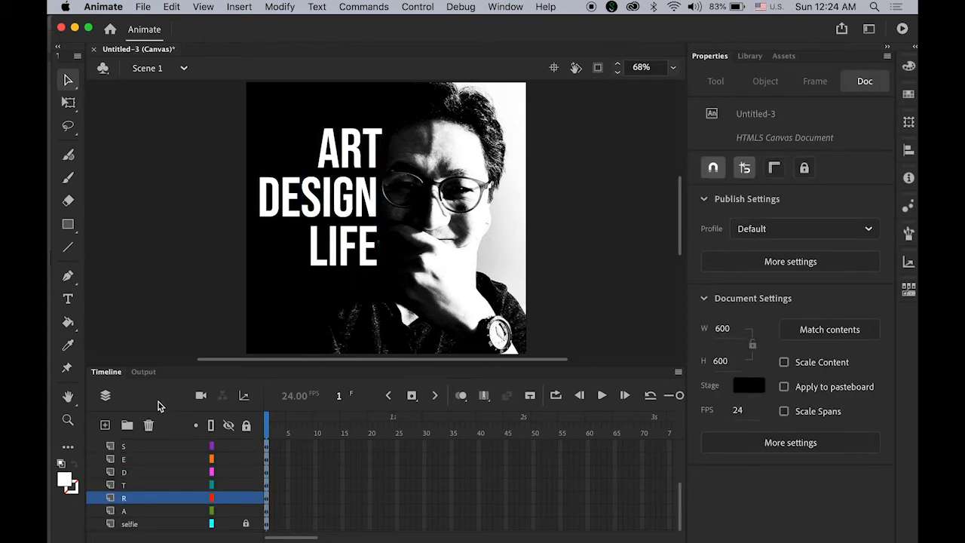
Reorder the three ART letter layers above the selfie layer so they read A, R, T from top to bottom.
{"action": "left_click", "coordinate": [127, 514]}
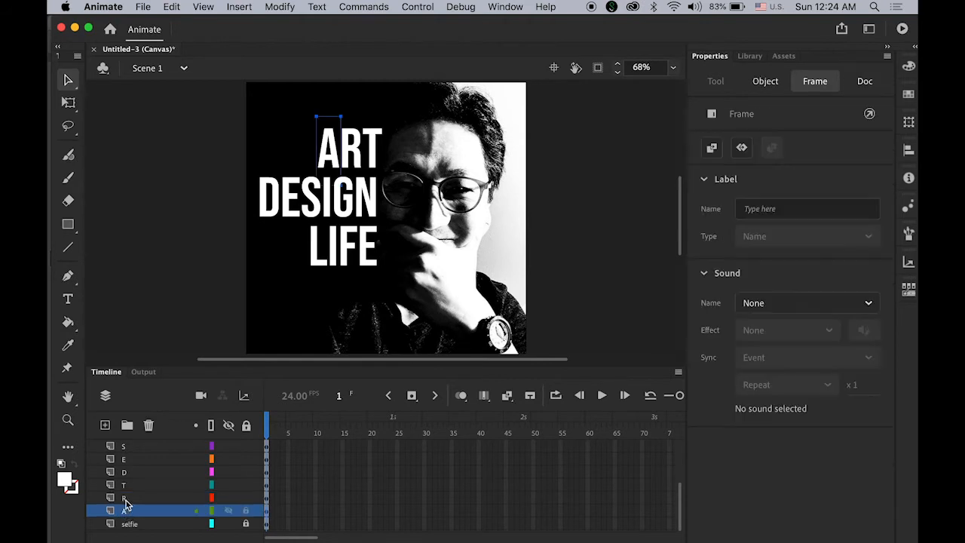
{"action": "left_click", "coordinate": [125, 500]}
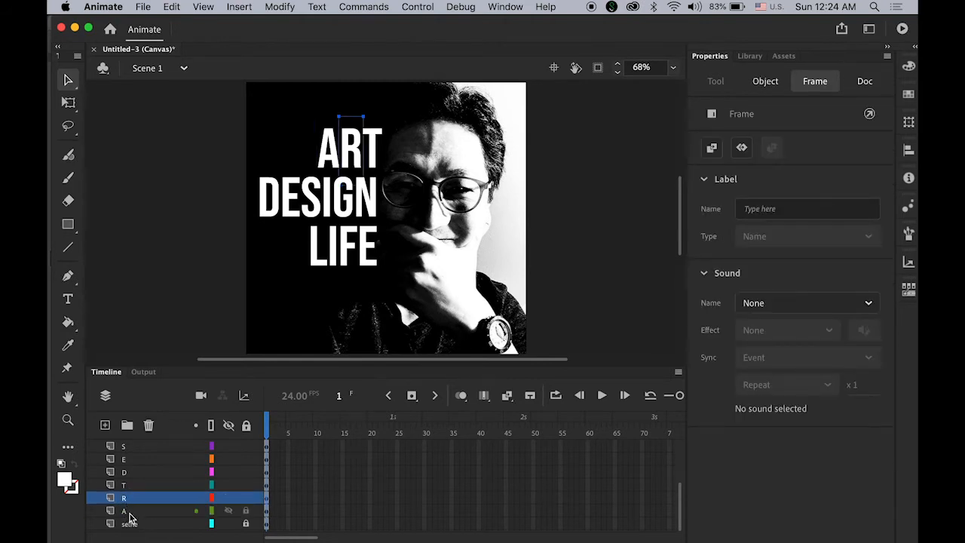
{"action": "left_click", "coordinate": [128, 514]}
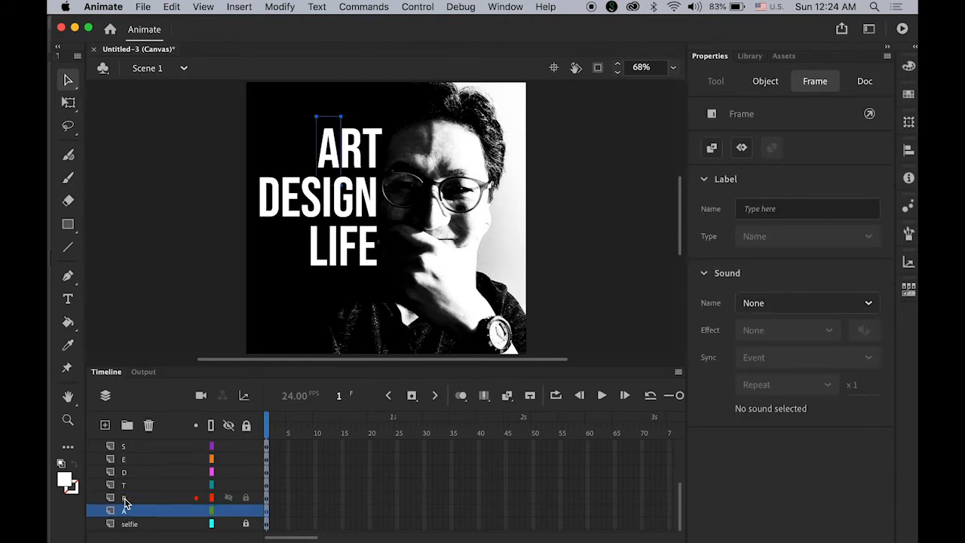
{"action": "left_click_drag", "start_coordinate": [126, 503], "coordinate": [128, 517]}
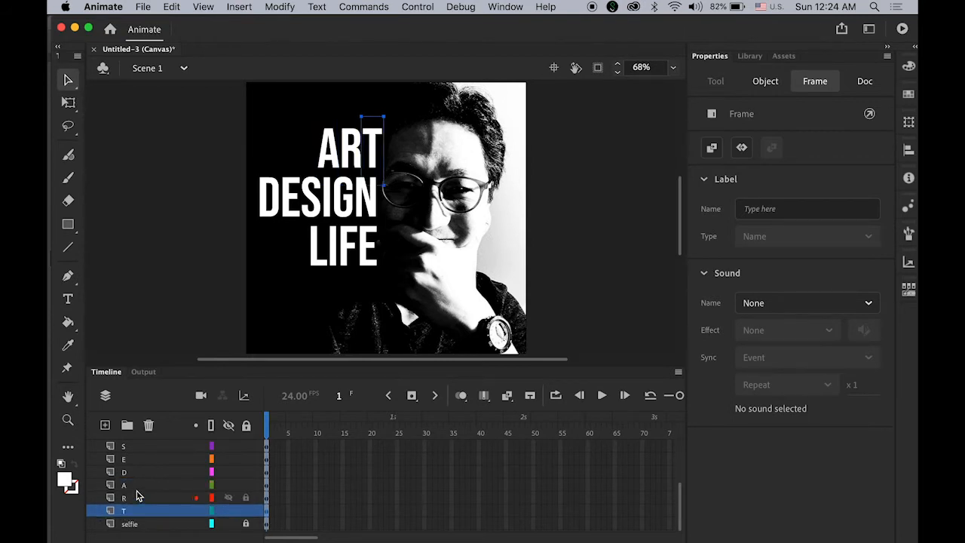
{"action": "left_click", "coordinate": [125, 487]}
{"action": "left_click", "coordinate": [125, 500]}
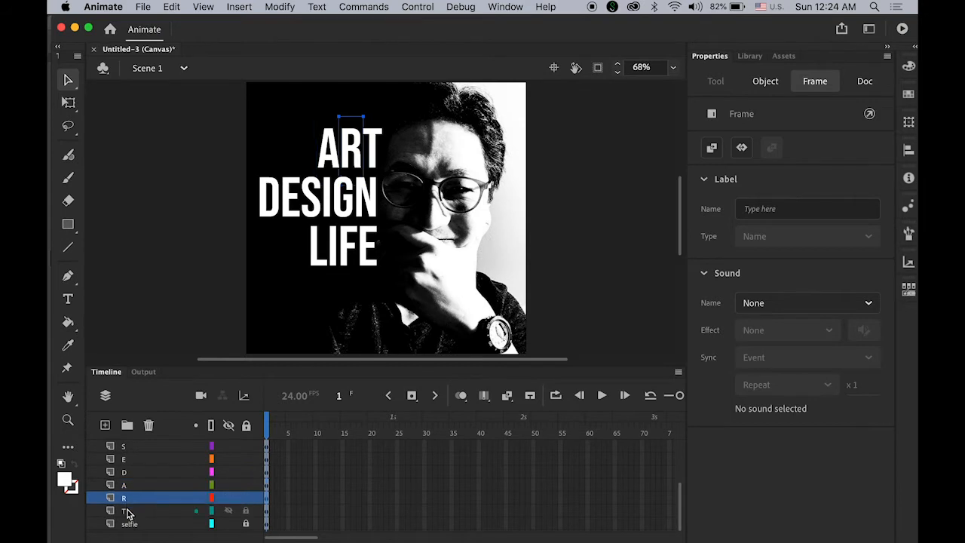
{"action": "left_click", "coordinate": [128, 513]}
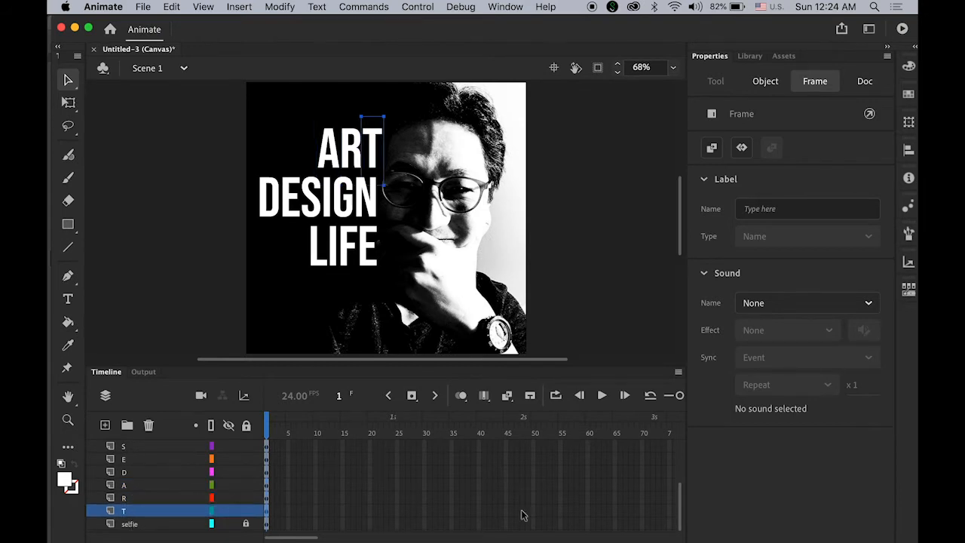
Enlarge the timeline and reorder the middle word's letter layers to read D, E, S, I, G, N from top to bottom.
{"action": "scroll", "coordinate": [678, 513], "scroll_direction": "up", "scroll_amount": 1}
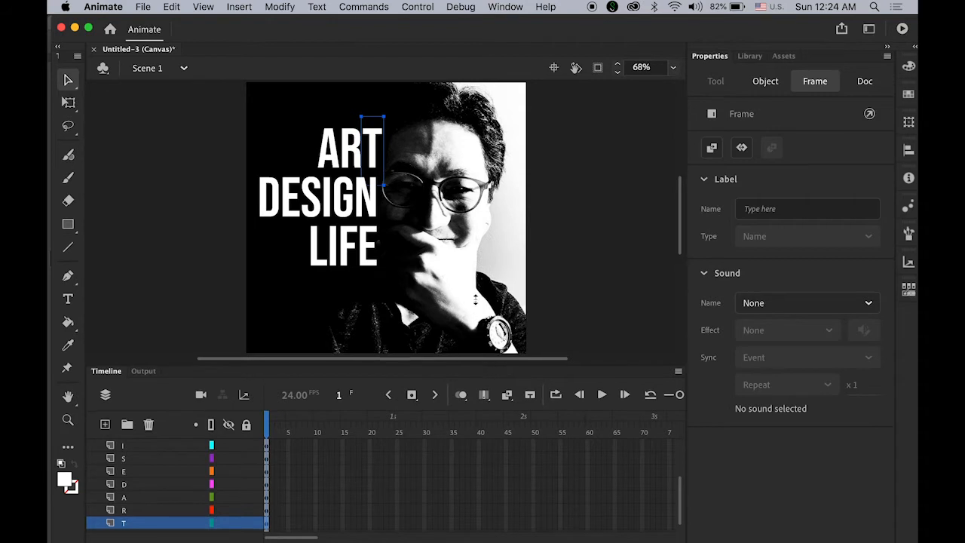
{"action": "left_click_drag", "start_coordinate": [477, 367], "coordinate": [482, 260]}
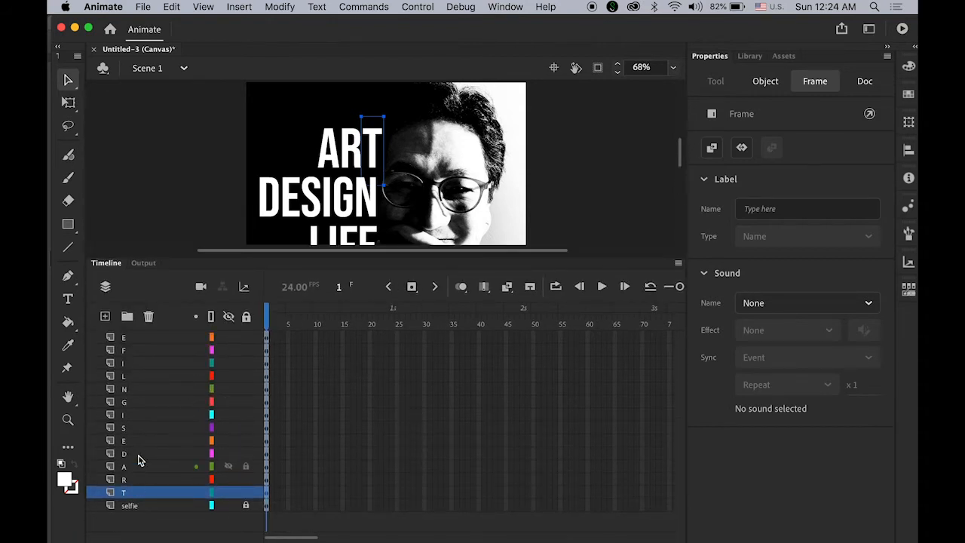
{"action": "left_click", "coordinate": [117, 467]}
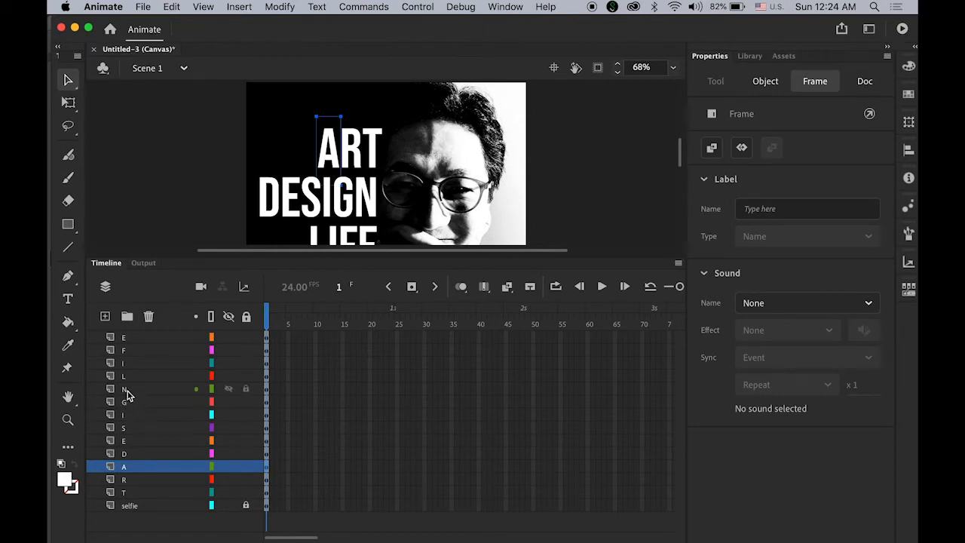
{"action": "left_click_drag", "start_coordinate": [117, 389], "coordinate": [114, 460]}
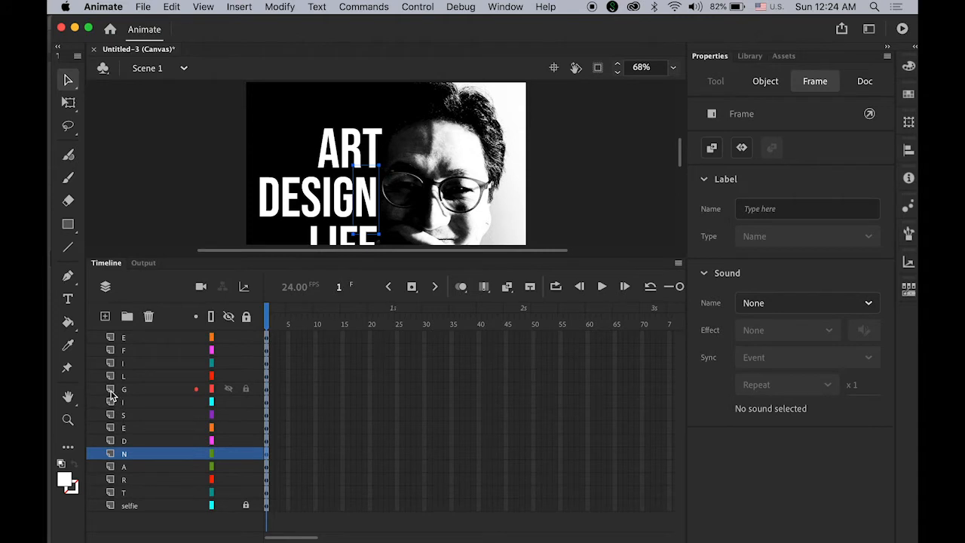
{"action": "left_click_drag", "start_coordinate": [113, 390], "coordinate": [114, 446]}
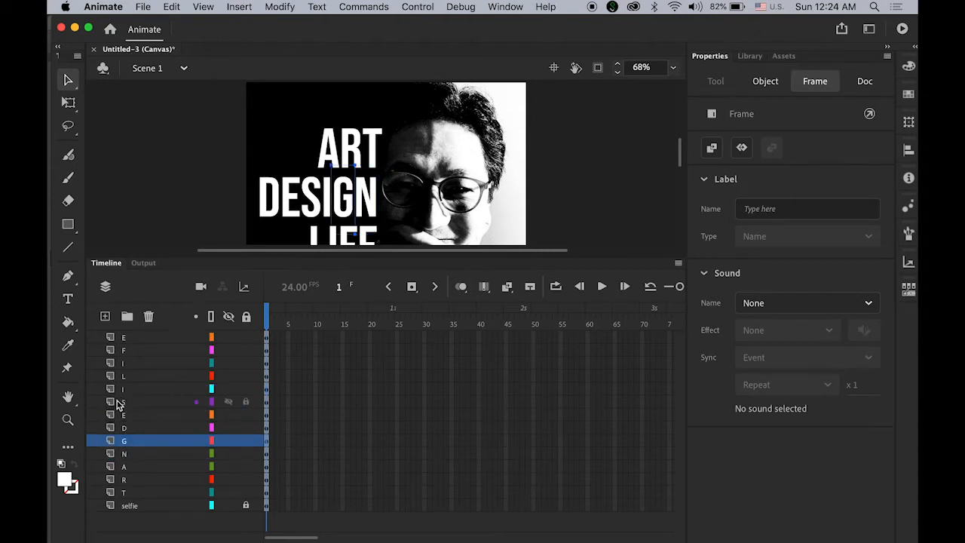
{"action": "left_click_drag", "start_coordinate": [114, 389], "coordinate": [116, 435]}
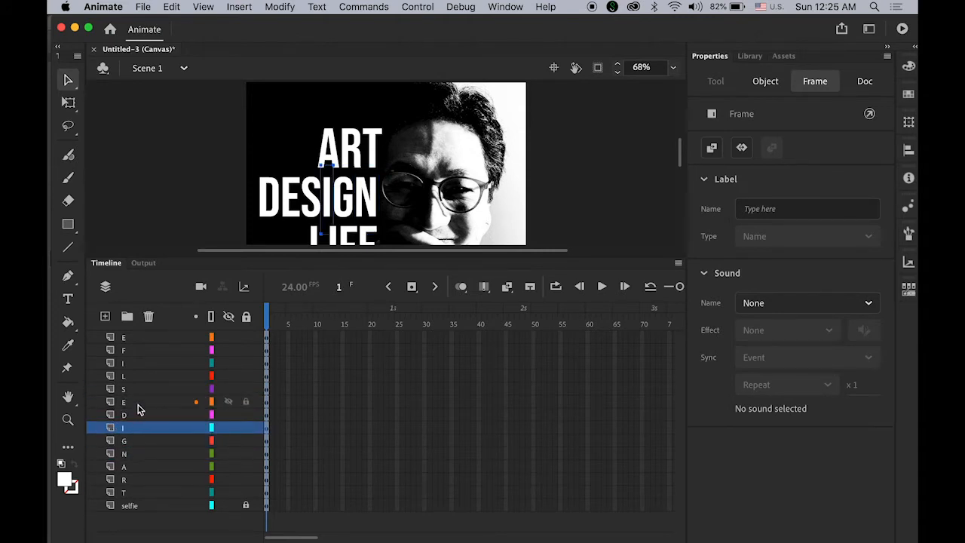
{"action": "left_click_drag", "start_coordinate": [114, 389], "coordinate": [117, 423]}
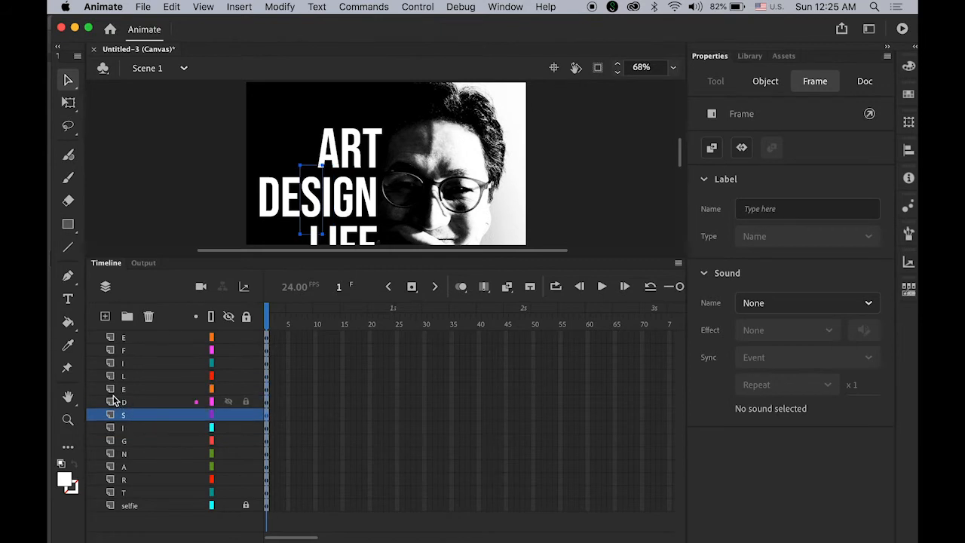
{"action": "left_click_drag", "start_coordinate": [113, 389], "coordinate": [114, 413]}
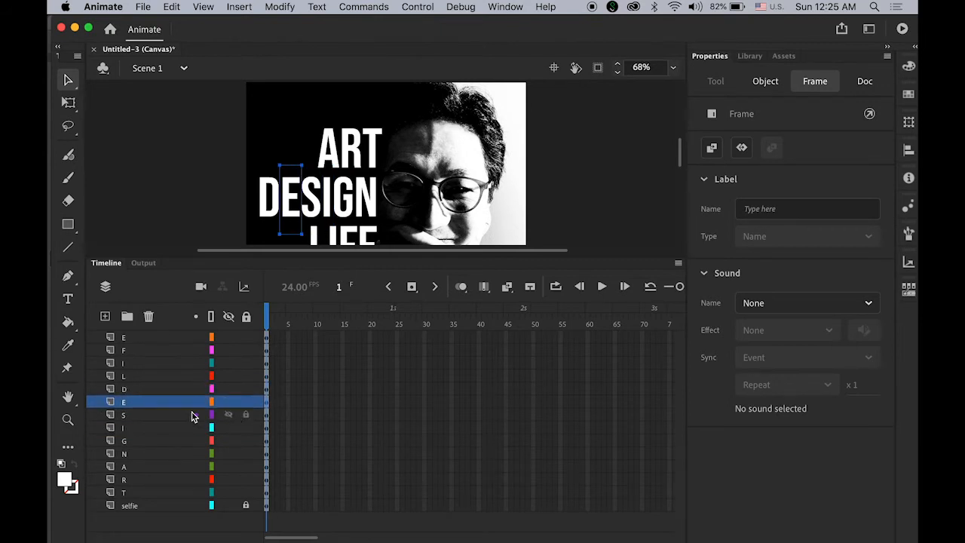
{"action": "left_click", "coordinate": [126, 389]}
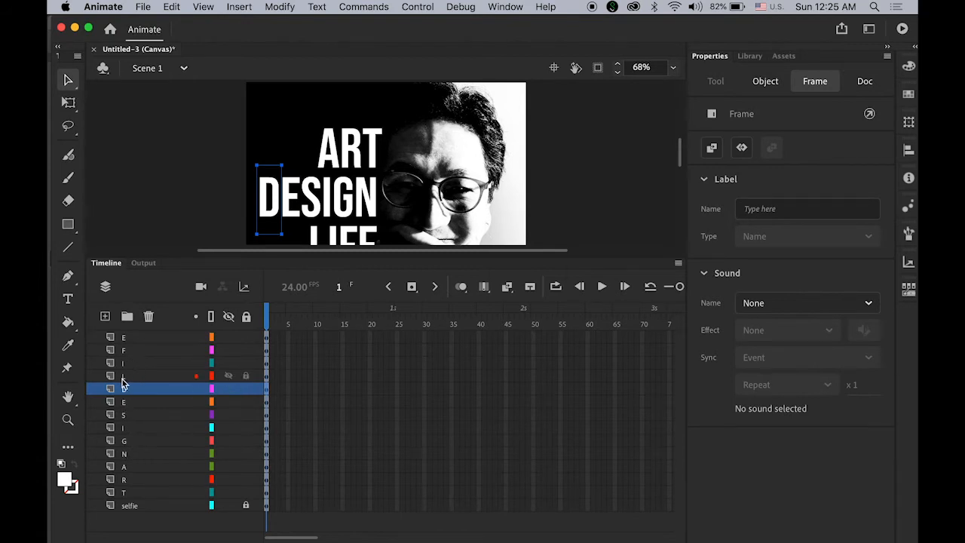
Reorder the last word's layers to read L, I, F, E from top to bottom, and shrink the timeline again.
{"action": "left_click_drag", "start_coordinate": [125, 340], "coordinate": [125, 381]}
{"action": "left_click_drag", "start_coordinate": [126, 340], "coordinate": [129, 360]}
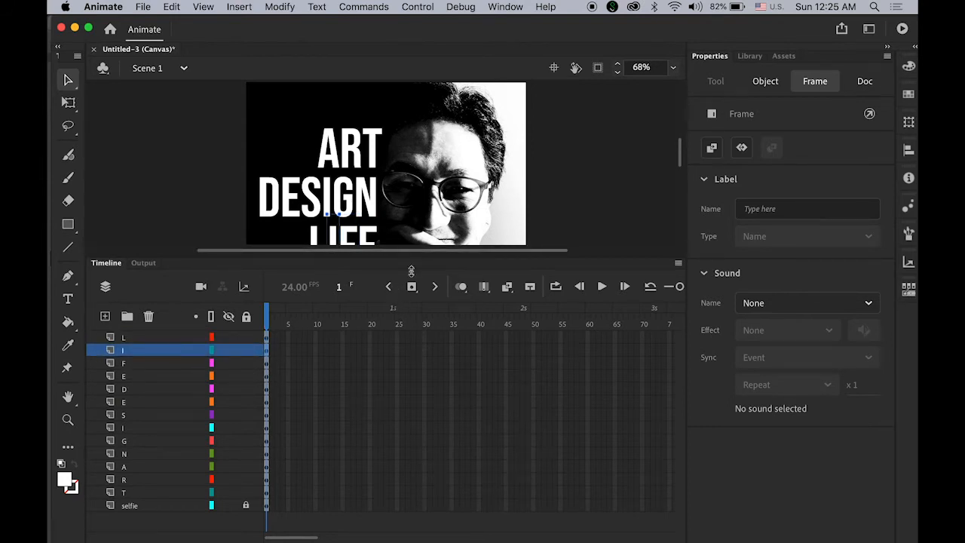
{"action": "left_click_drag", "start_coordinate": [411, 269], "coordinate": [403, 375]}
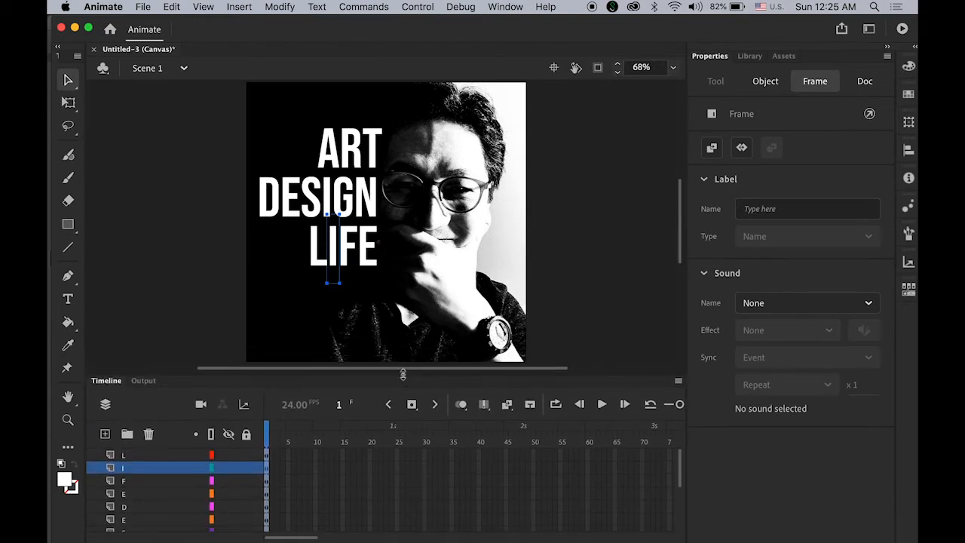
{"action": "left_click", "coordinate": [216, 120]}
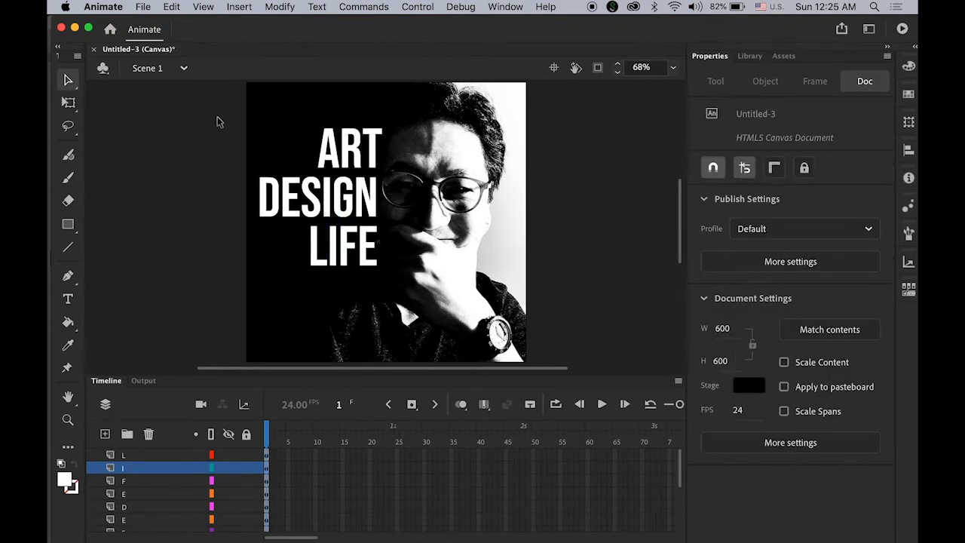
Break all the ART DESIGN LIFE text letters apart into editable shapes and deselect them.
{"action": "left_click_drag", "start_coordinate": [212, 113], "coordinate": [398, 305]}
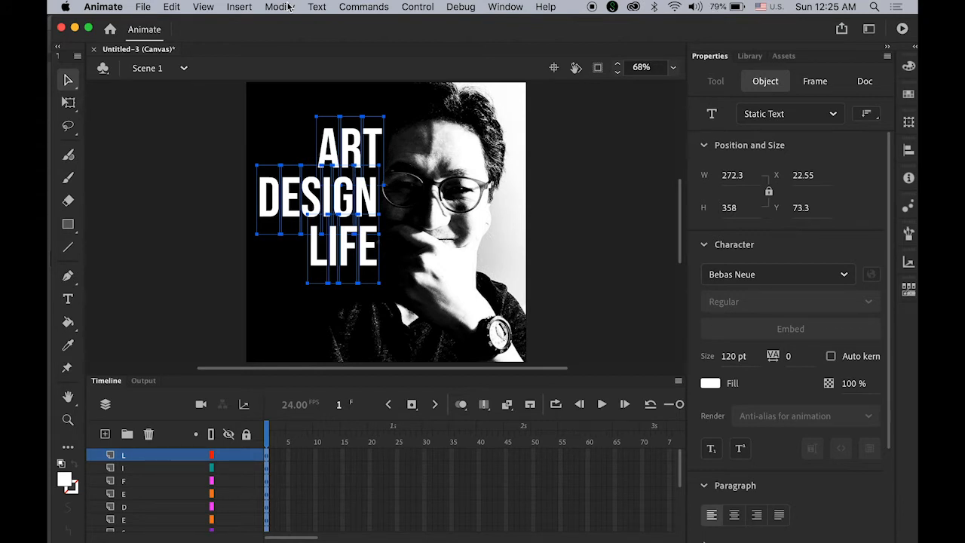
{"action": "left_click", "coordinate": [289, 7]}
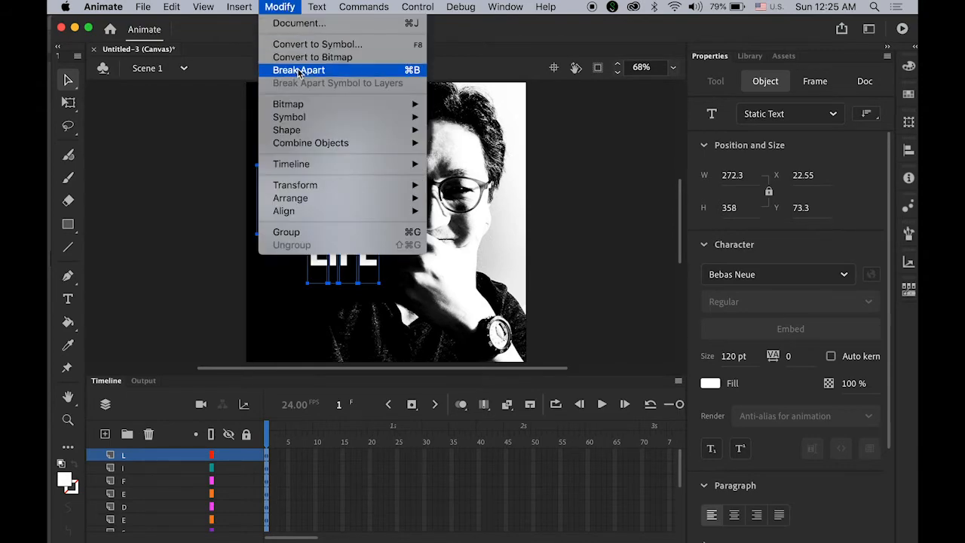
{"action": "left_click", "coordinate": [302, 69]}
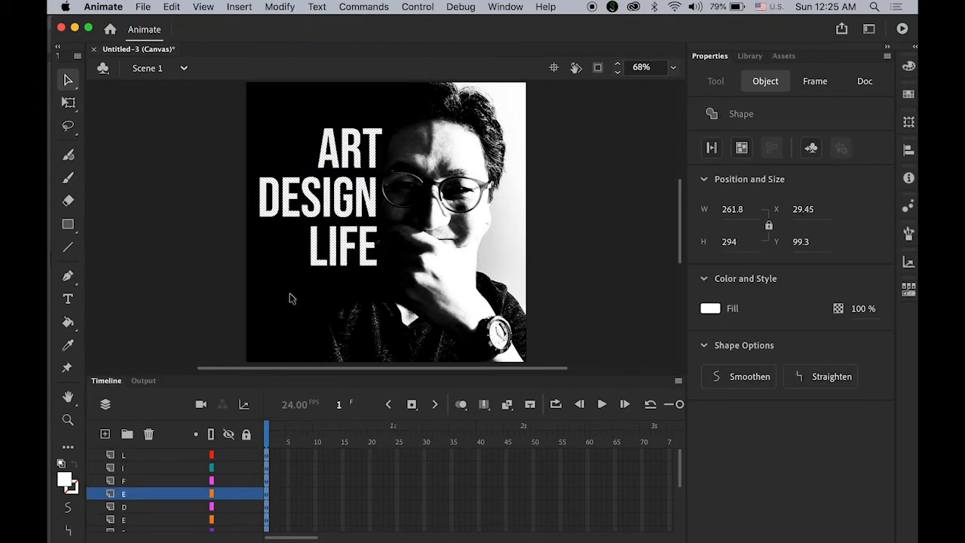
{"action": "left_click", "coordinate": [177, 204]}
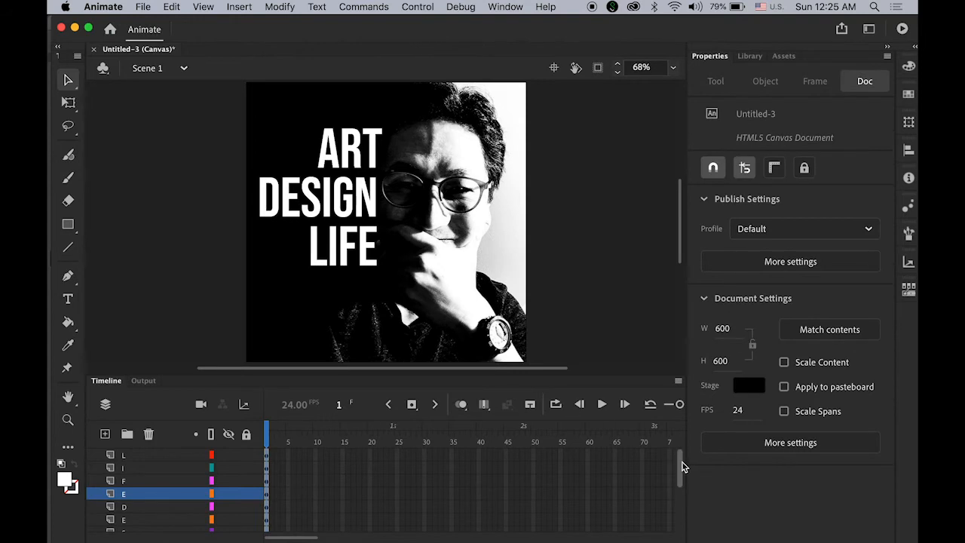
Add a new layer above the topmost L layer and name it and_symbol.
{"action": "left_click", "coordinate": [149, 456]}
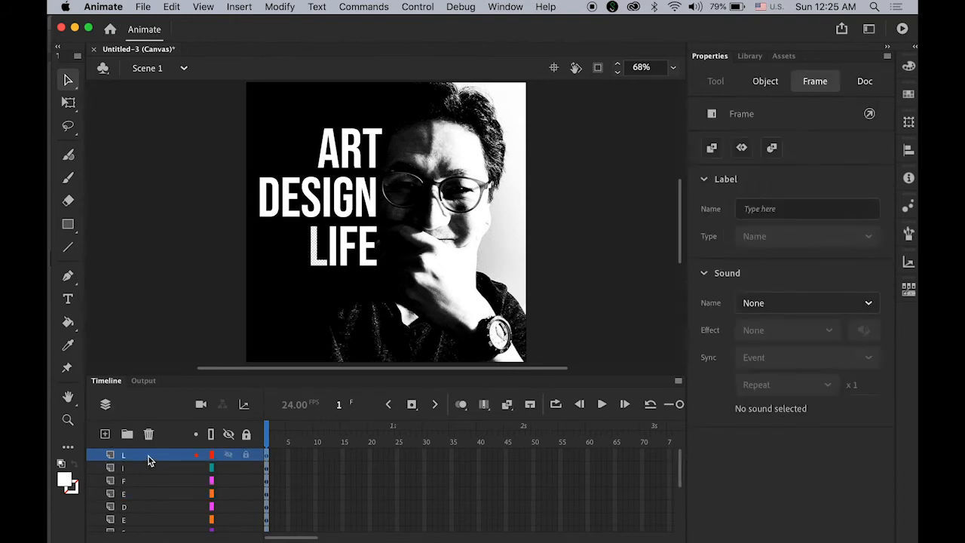
{"action": "left_click", "coordinate": [104, 434]}
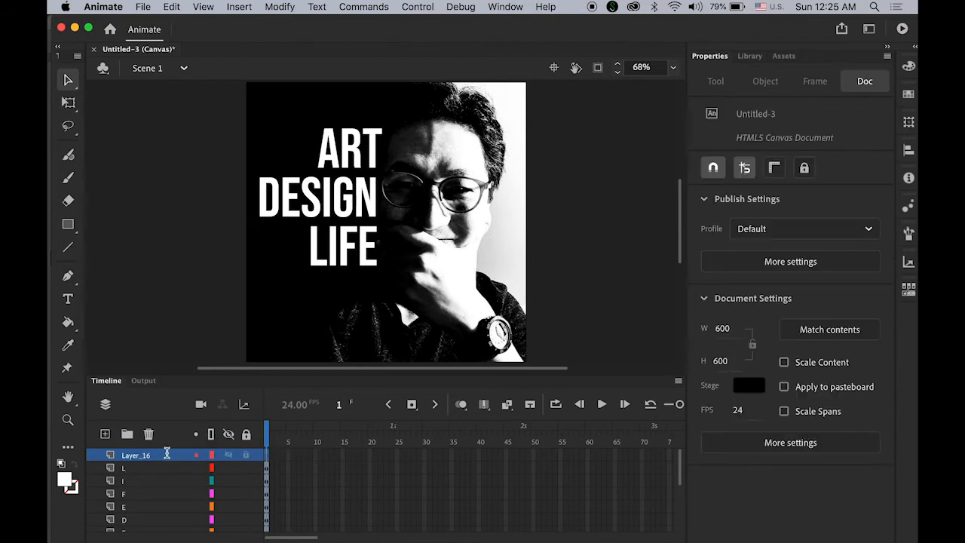
{"action": "double_click", "coordinate": [166, 454]}
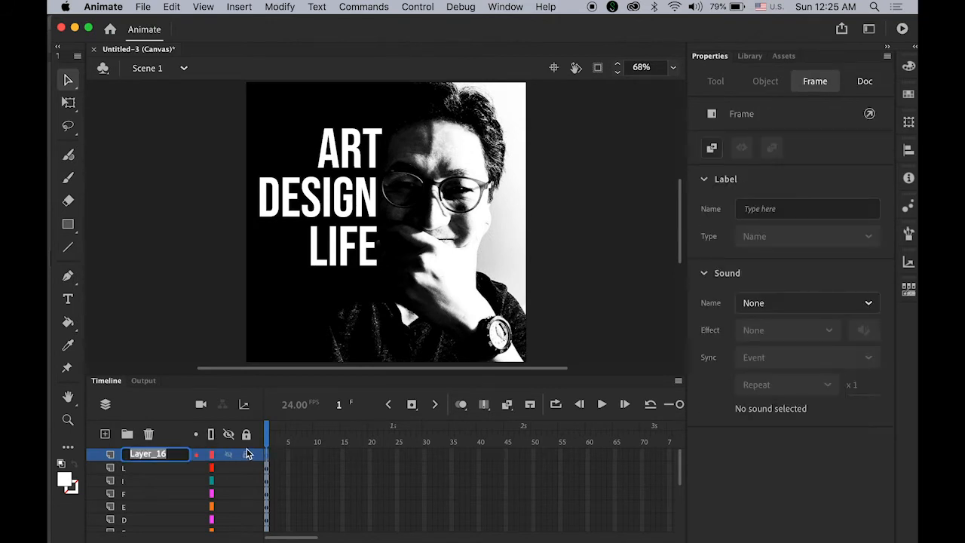
{"action": "type", "text": "and_symbol"}
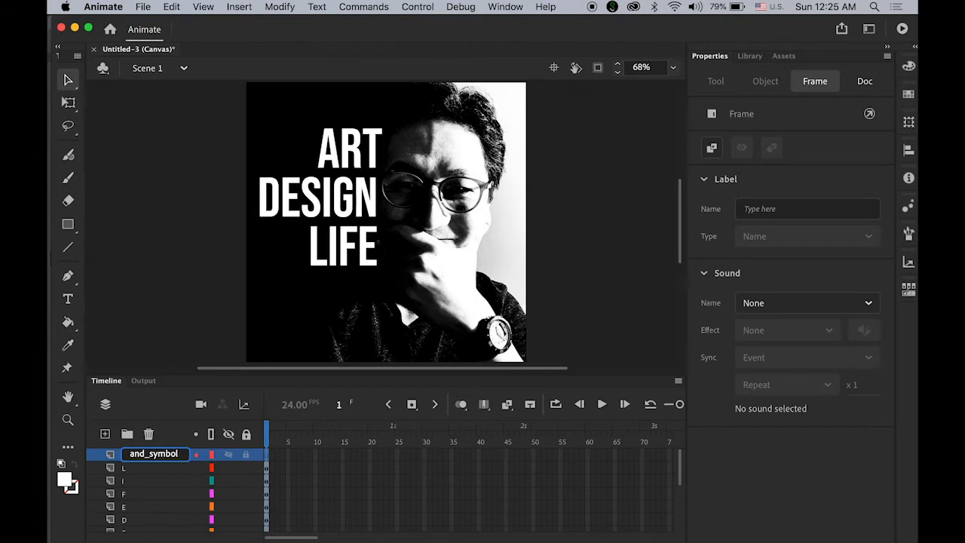
{"action": "key", "text": "Return"}
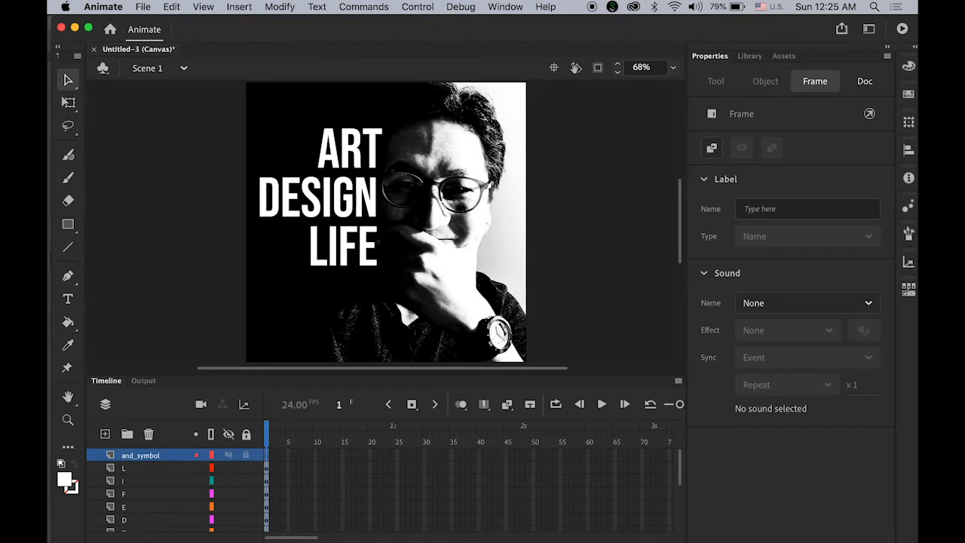
Add a white 120 pt & in Bebas Neue on the and_symbol layer and place it in front of the word LIFE.
{"action": "left_click", "coordinate": [68, 299]}
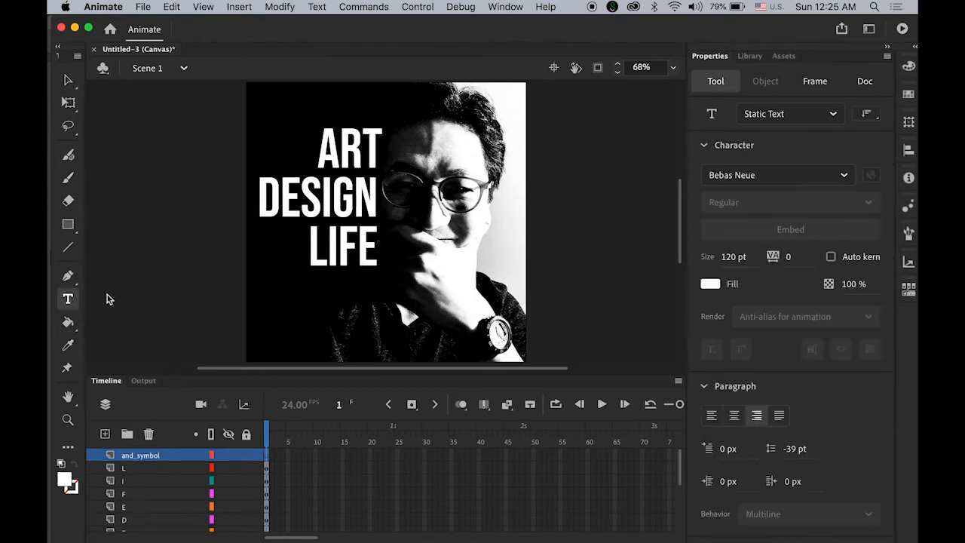
{"action": "left_click", "coordinate": [266, 458]}
{"action": "left_click", "coordinate": [262, 228]}
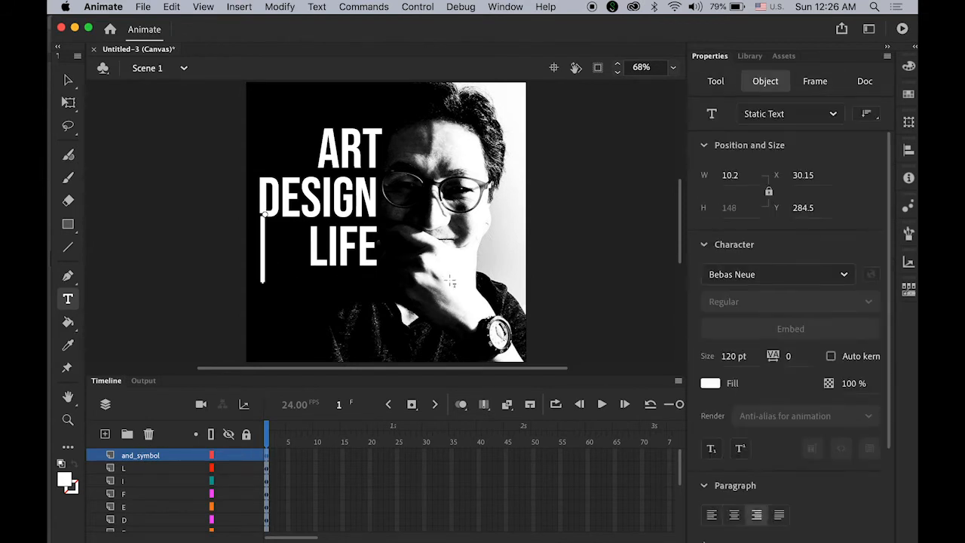
{"action": "type", "text": "&"}
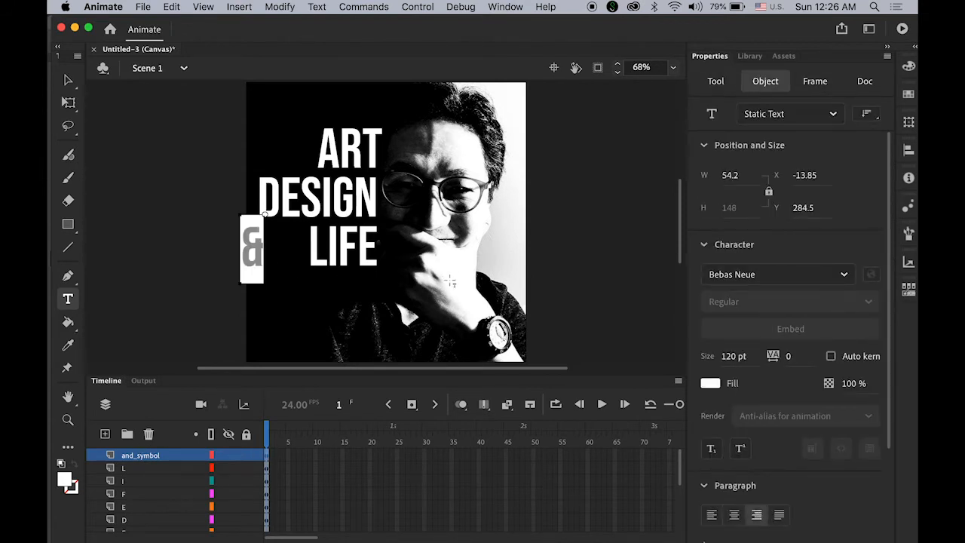
{"action": "left_click", "coordinate": [68, 79]}
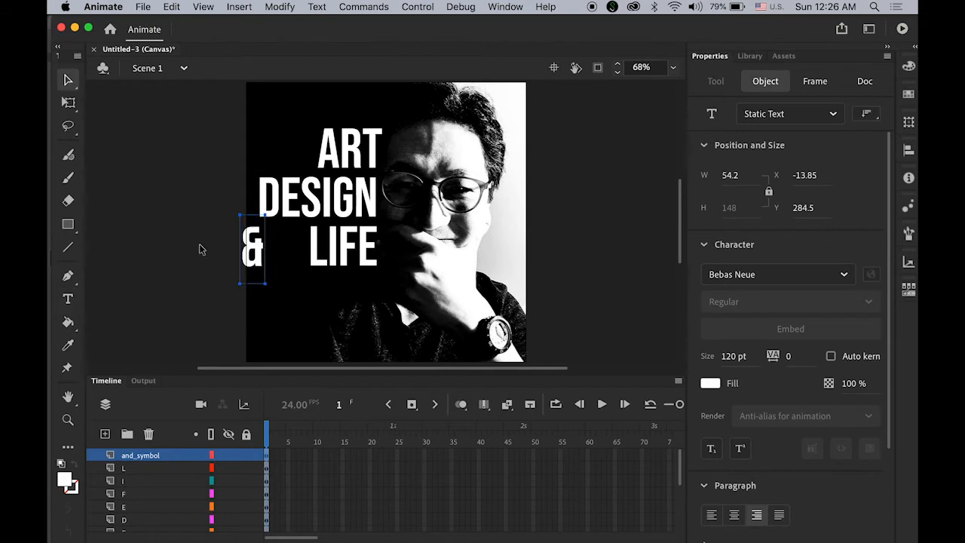
{"action": "left_click_drag", "start_coordinate": [265, 263], "coordinate": [285, 254]}
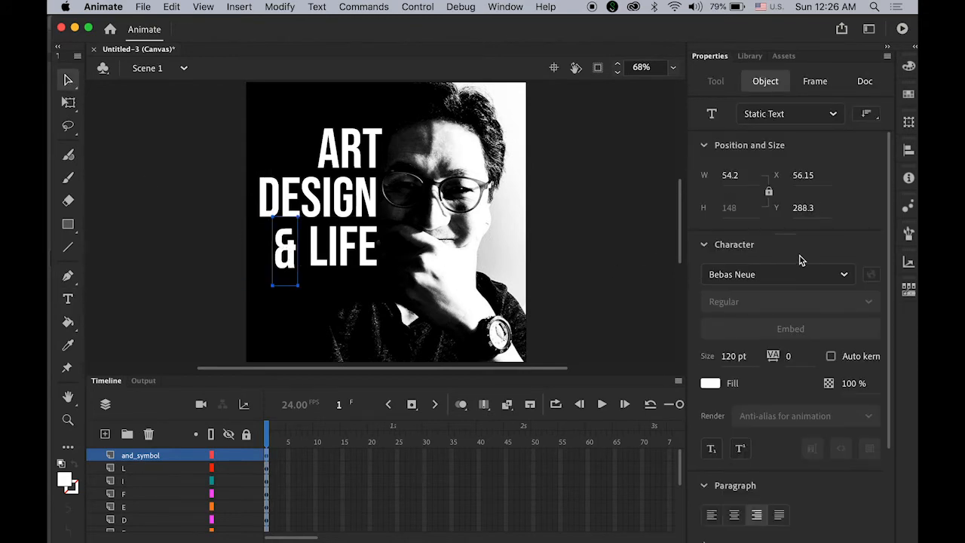
Change the ampersand's font to Rockwell.
{"action": "left_click", "coordinate": [845, 275]}
{"action": "scroll", "coordinate": [384, 343], "scroll_direction": "down", "scroll_amount": 2}
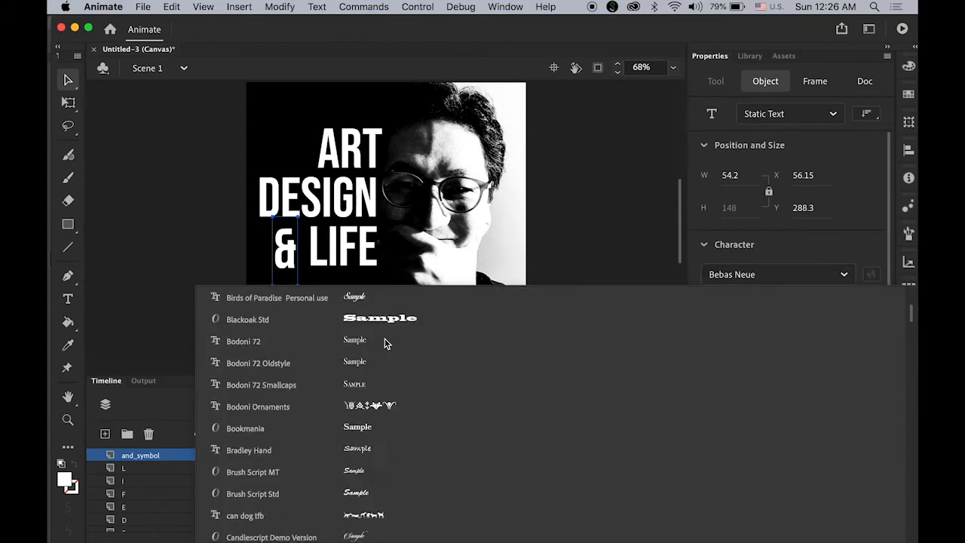
{"action": "scroll", "coordinate": [385, 343], "scroll_direction": "down", "scroll_amount": 15}
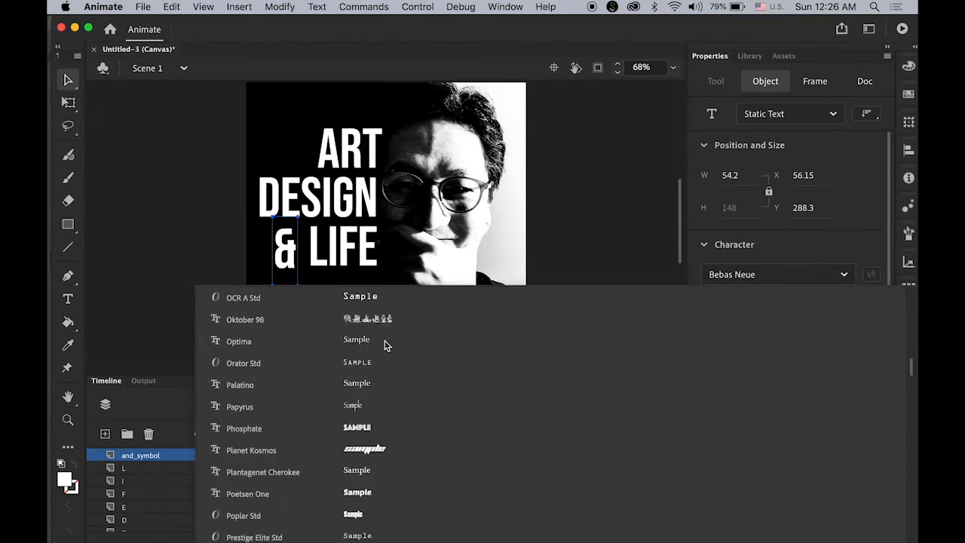
{"action": "scroll", "coordinate": [385, 345], "scroll_direction": "down", "scroll_amount": 5}
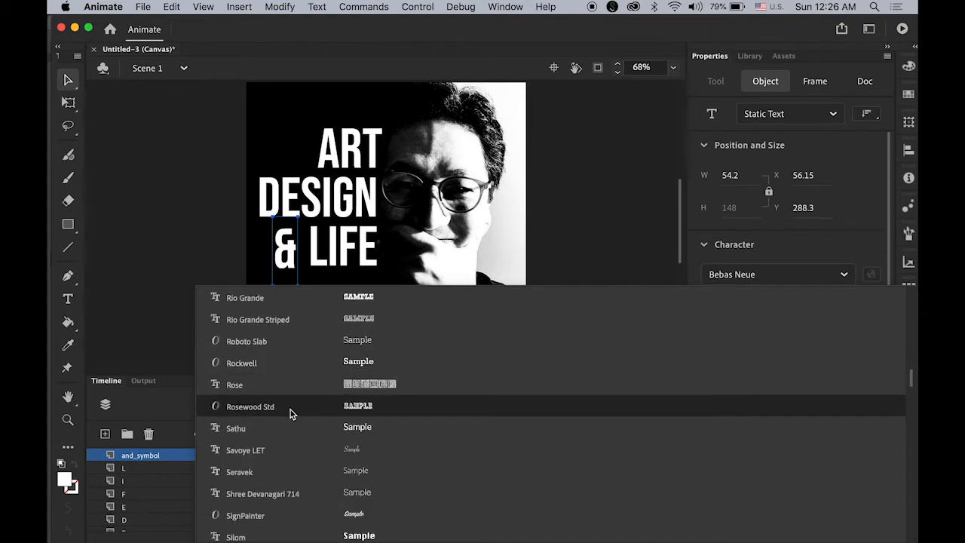
{"action": "left_click", "coordinate": [276, 366]}
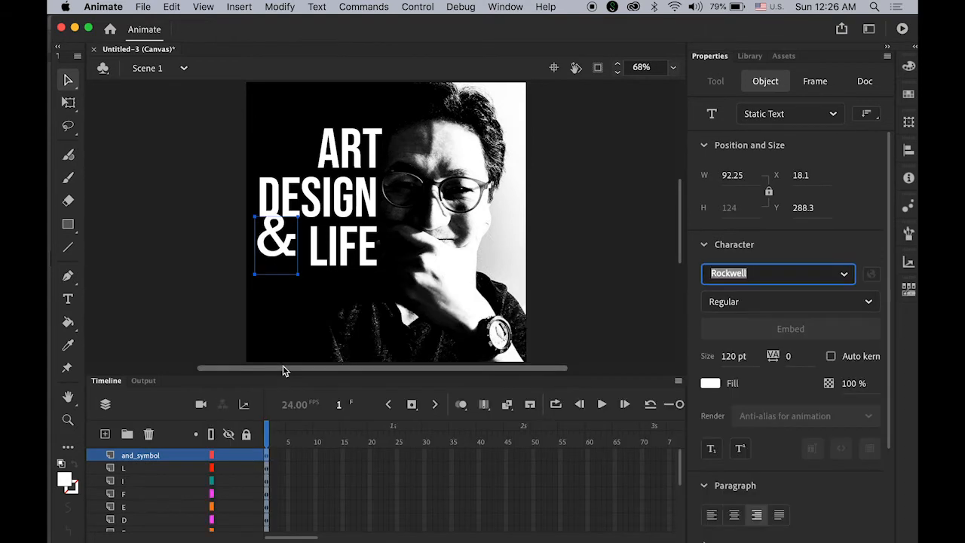
Fill the ampersand with an orange swatch and deselect it.
{"action": "right_click", "coordinate": [909, 98]}
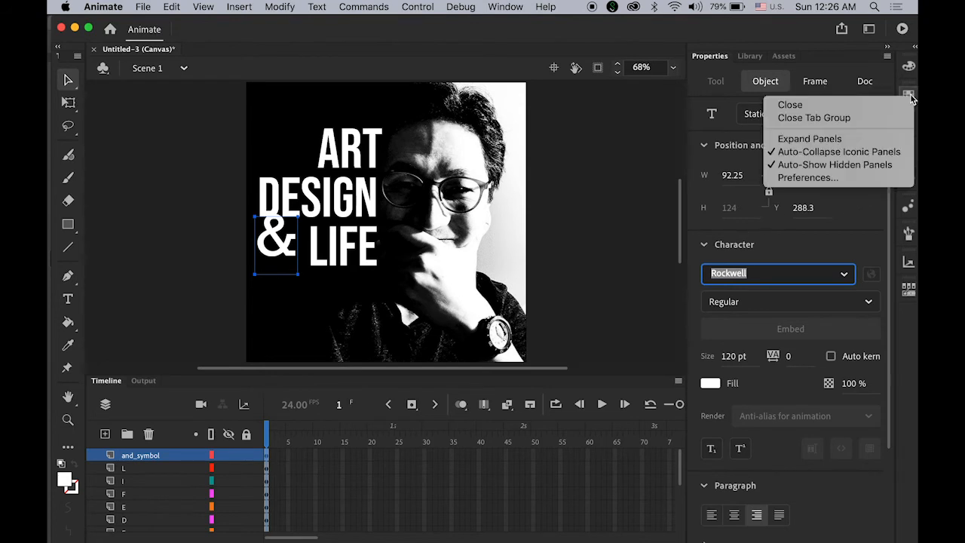
{"action": "key", "text": "Escape"}
{"action": "left_click", "coordinate": [909, 97]}
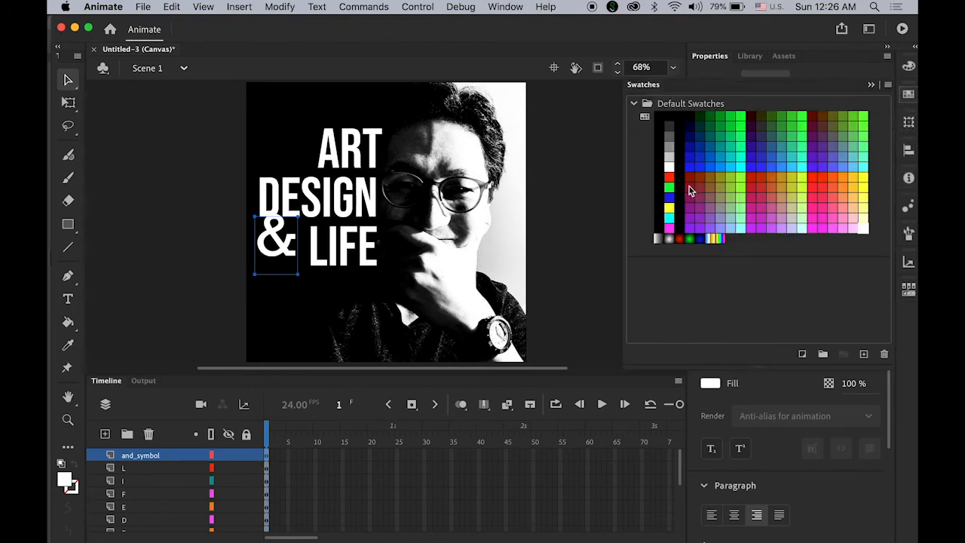
{"action": "left_click", "coordinate": [840, 177]}
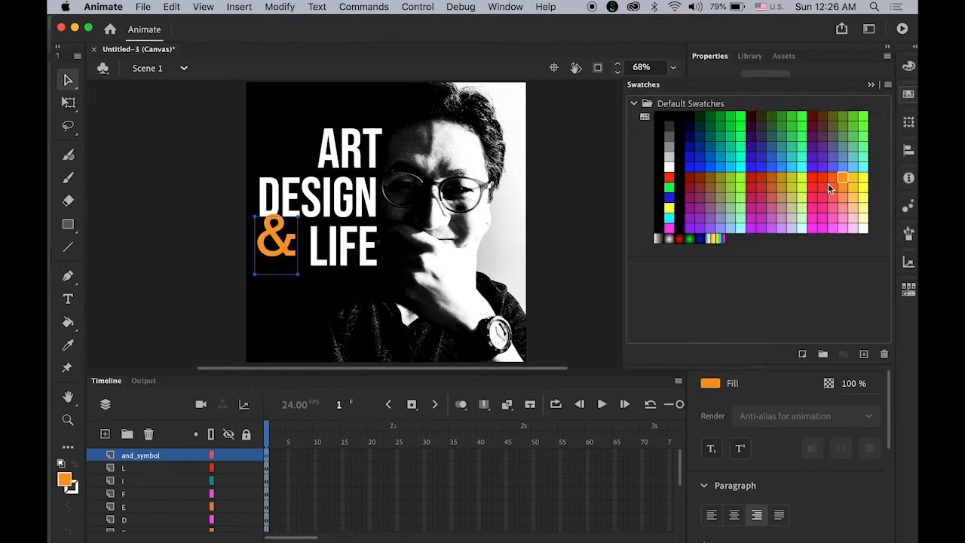
{"action": "left_click", "coordinate": [199, 197]}
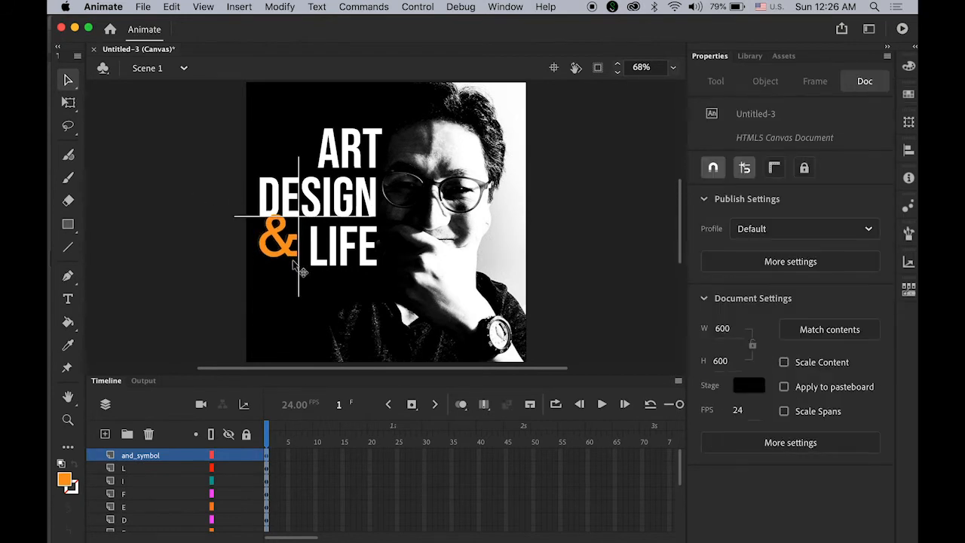
Lower the ampersand to sit level with LIFE and break it apart into an editable shape.
{"action": "left_click", "coordinate": [275, 242]}
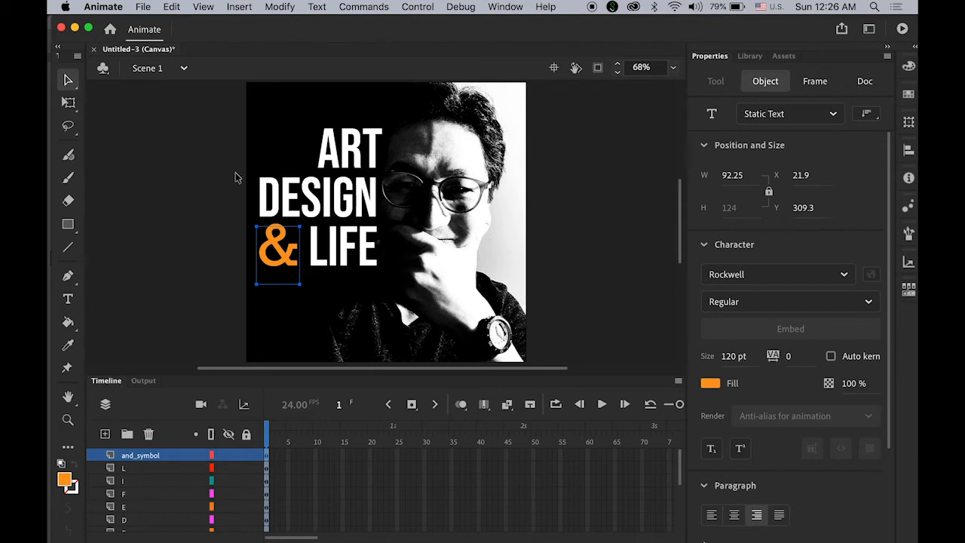
{"action": "left_click", "coordinate": [279, 7]}
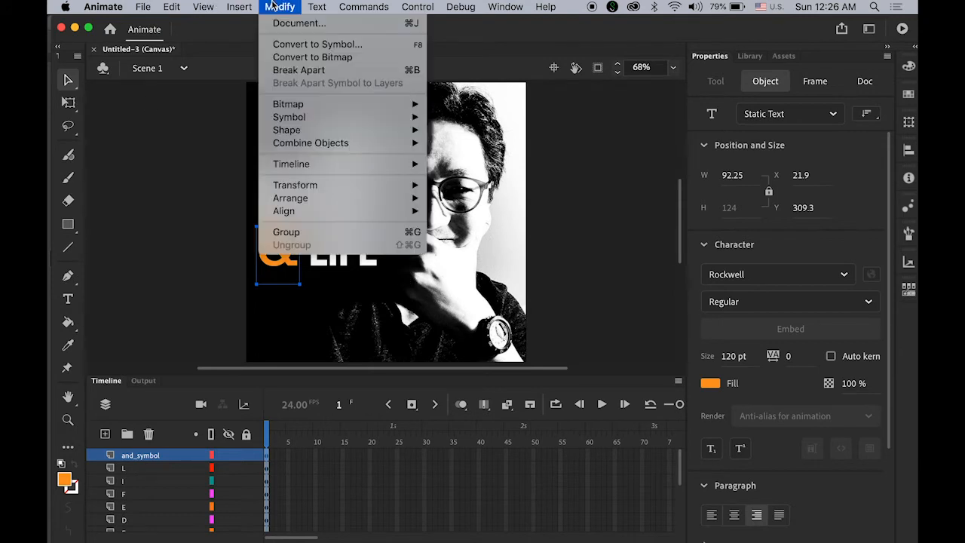
{"action": "left_click", "coordinate": [299, 69]}
Scale the ampersand down proportionally to about 73 × 82 px and move it closer to LIFE, resting on the word's baseline.
{"action": "left_click_drag", "start_coordinate": [257, 216], "coordinate": [400, 306]}
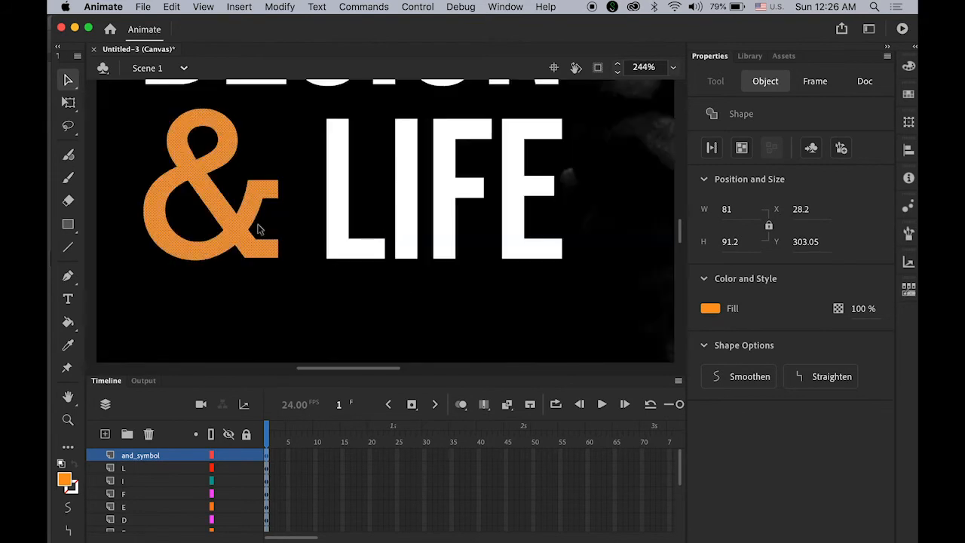
{"action": "left_click", "coordinate": [67, 101]}
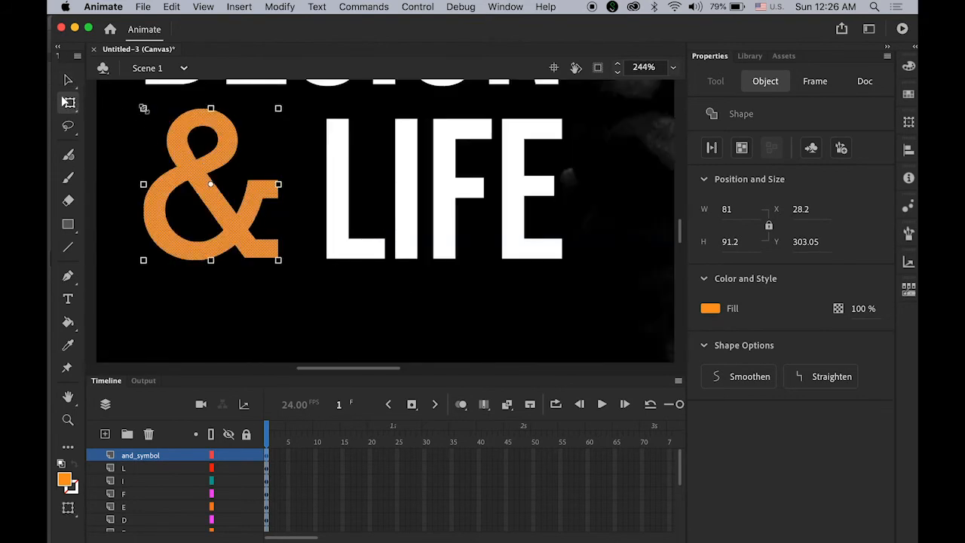
{"action": "left_click_drag", "start_coordinate": [146, 110], "coordinate": [150, 114]}
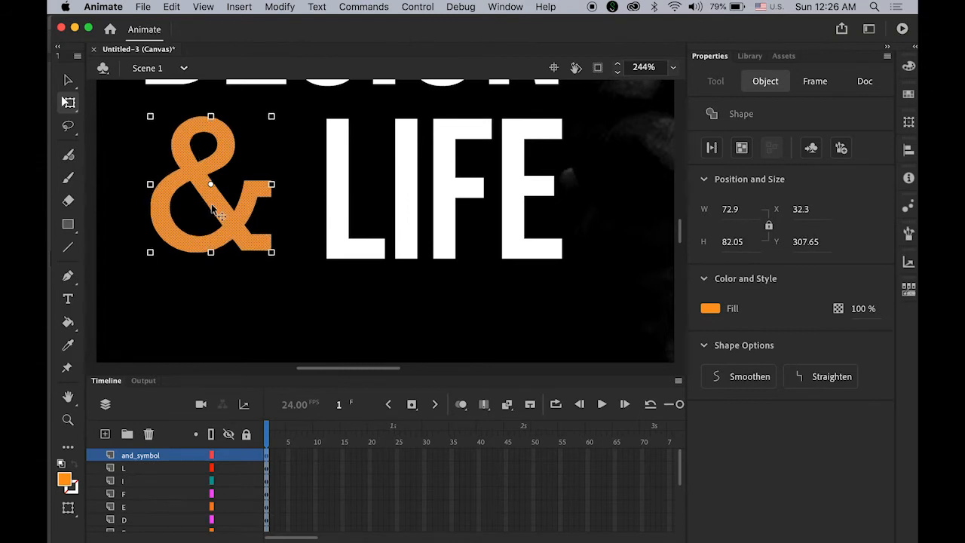
{"action": "left_click_drag", "start_coordinate": [220, 211], "coordinate": [235, 218]}
{"action": "left_click", "coordinate": [69, 81]}
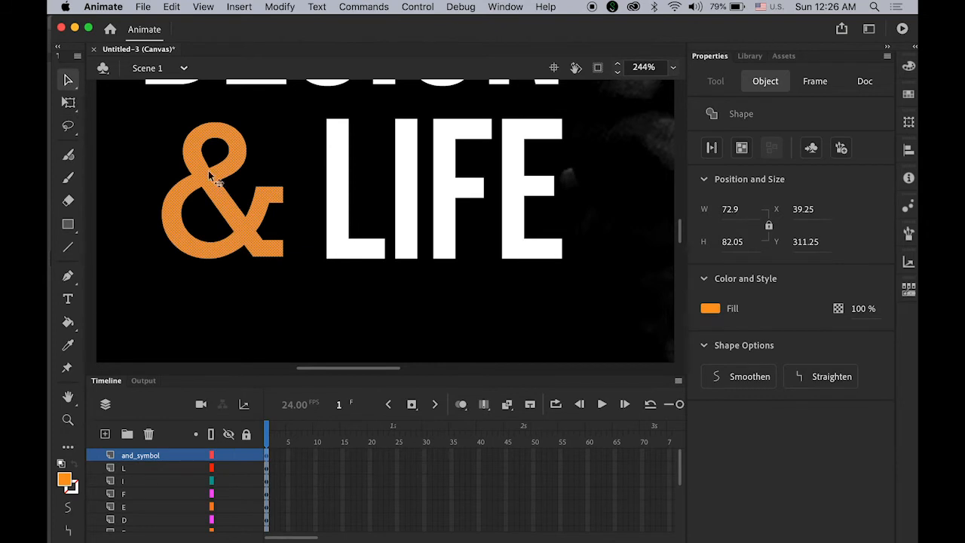
{"action": "left_click", "coordinate": [122, 217]}
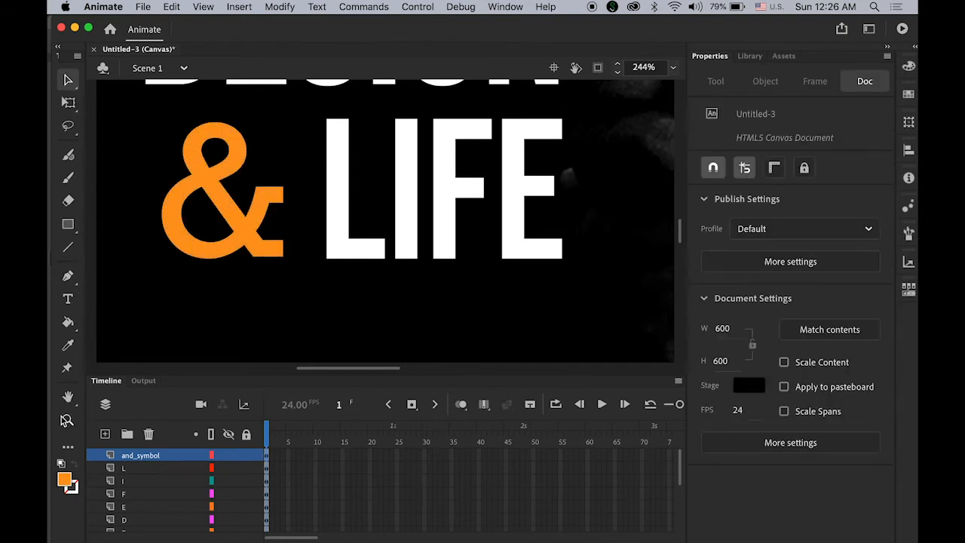
{"action": "double_click", "coordinate": [68, 398]}
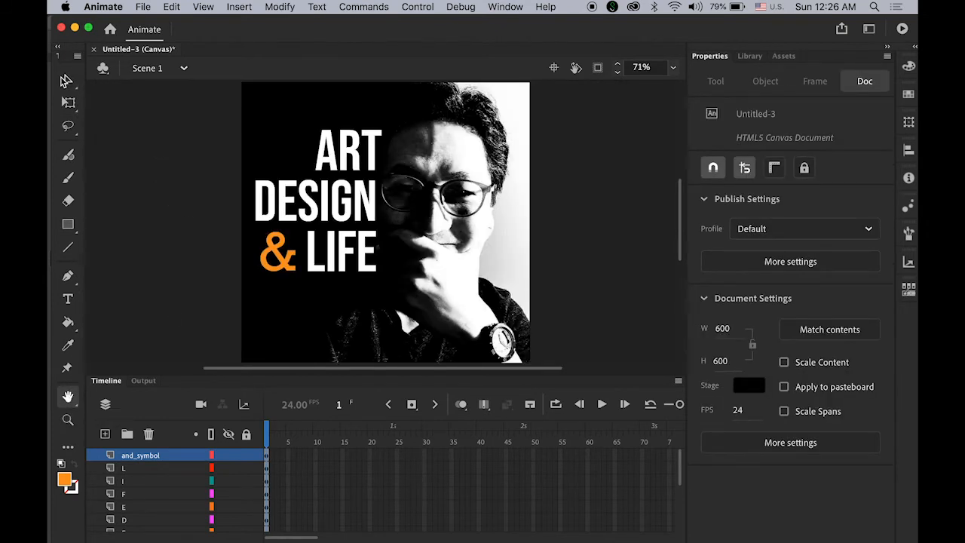
{"action": "left_click", "coordinate": [68, 80]}
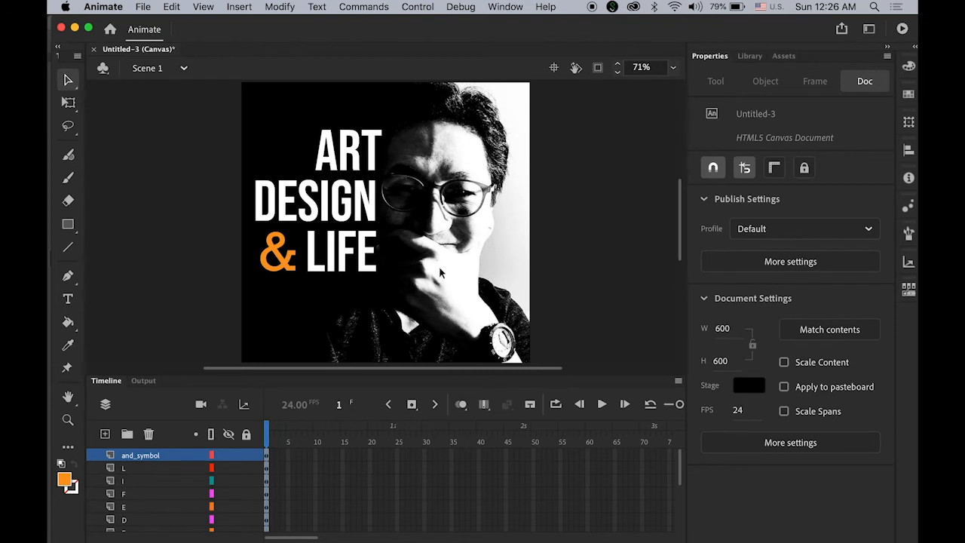
Add a new layer above and_symbol and name it square.
{"action": "left_click", "coordinate": [105, 435]}
{"action": "double_click", "coordinate": [134, 456]}
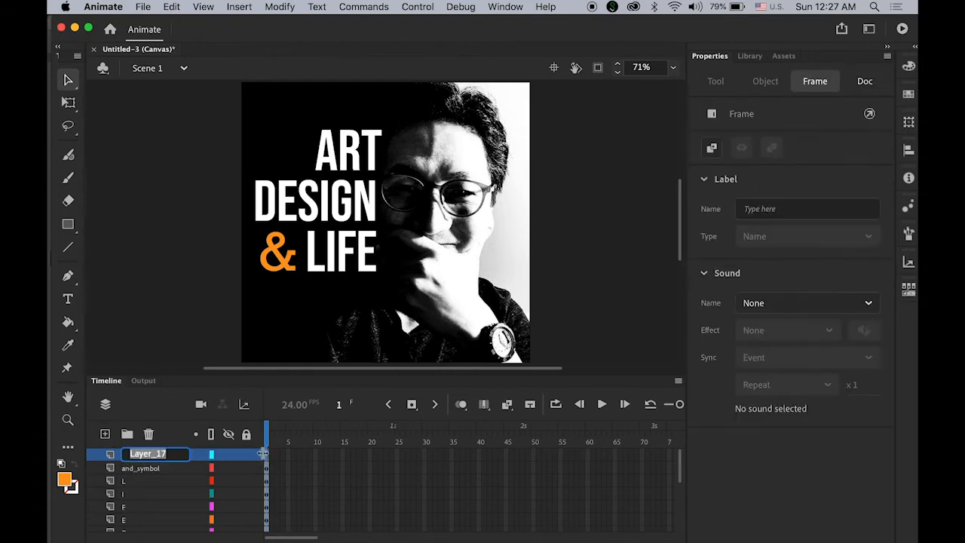
{"action": "type", "text": "square"}
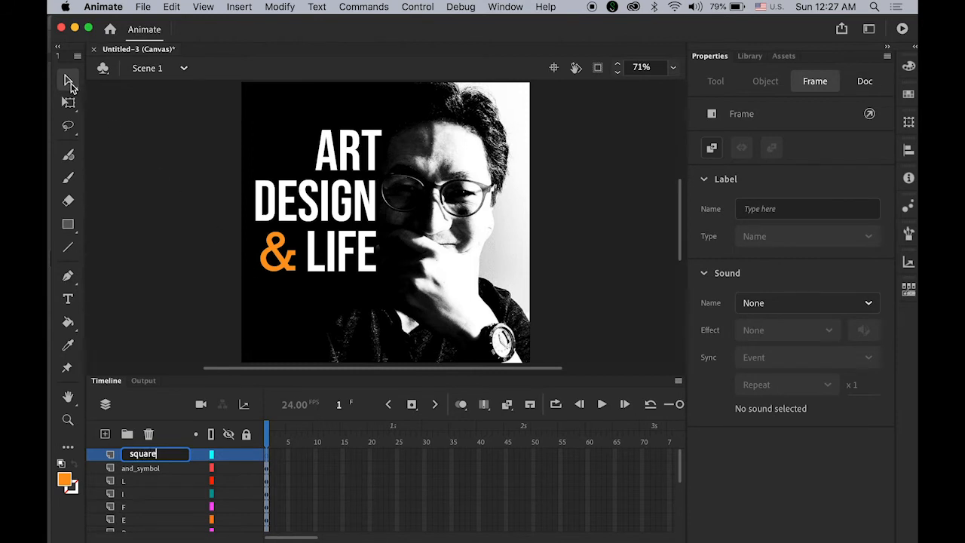
{"action": "key", "text": "Return"}
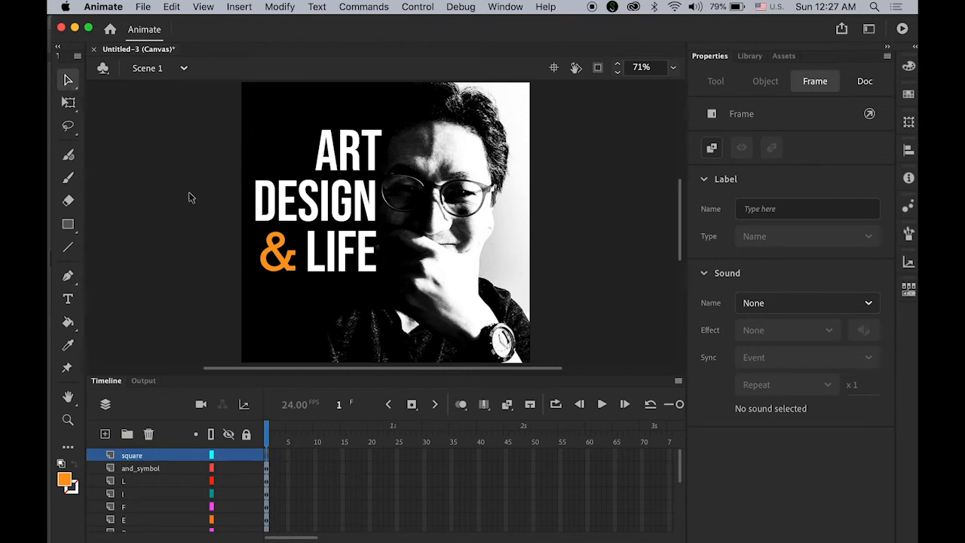
{"action": "left_click", "coordinate": [191, 203]}
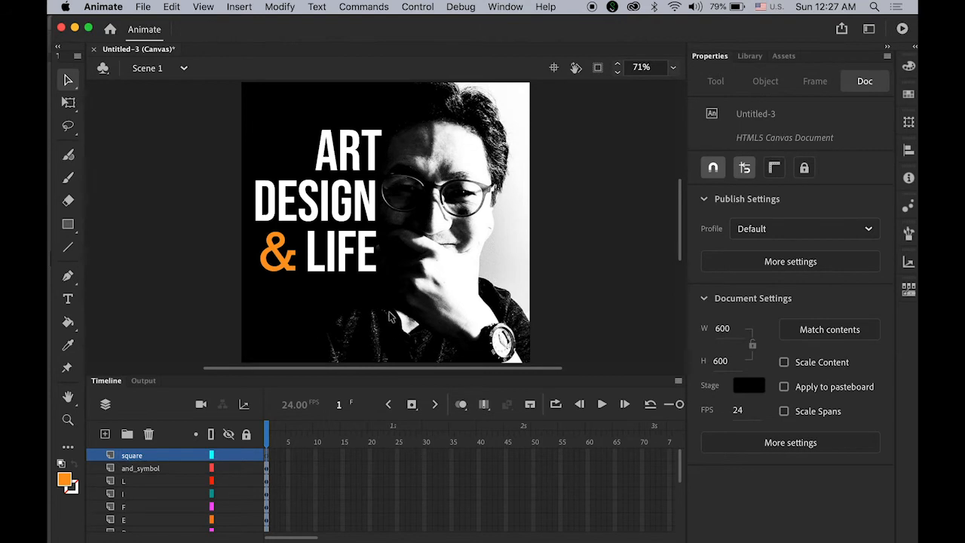
Draw an orange square without stroke, about 35 px wide, just below the E of LIFE on the square layer.
{"action": "left_click_drag", "start_coordinate": [355, 263], "coordinate": [453, 333]}
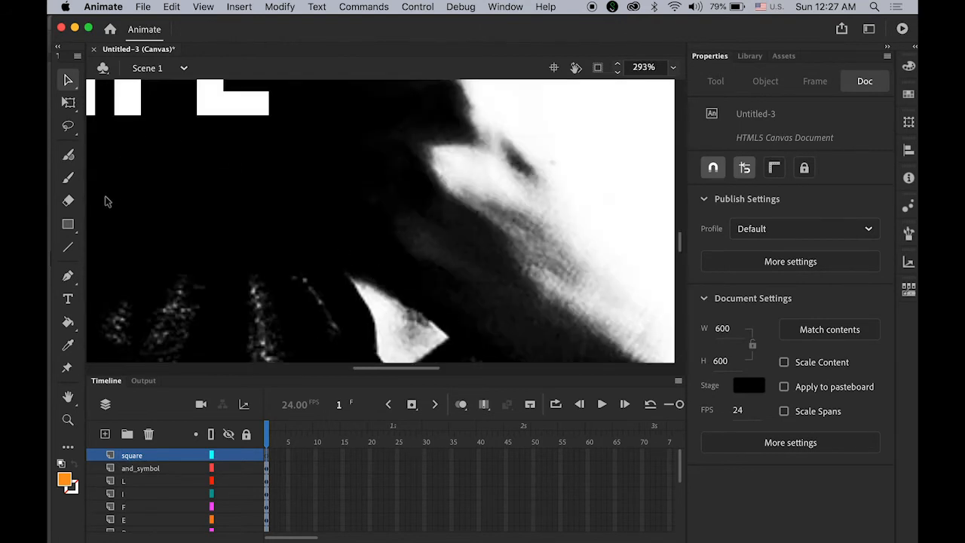
{"action": "left_click", "coordinate": [68, 224]}
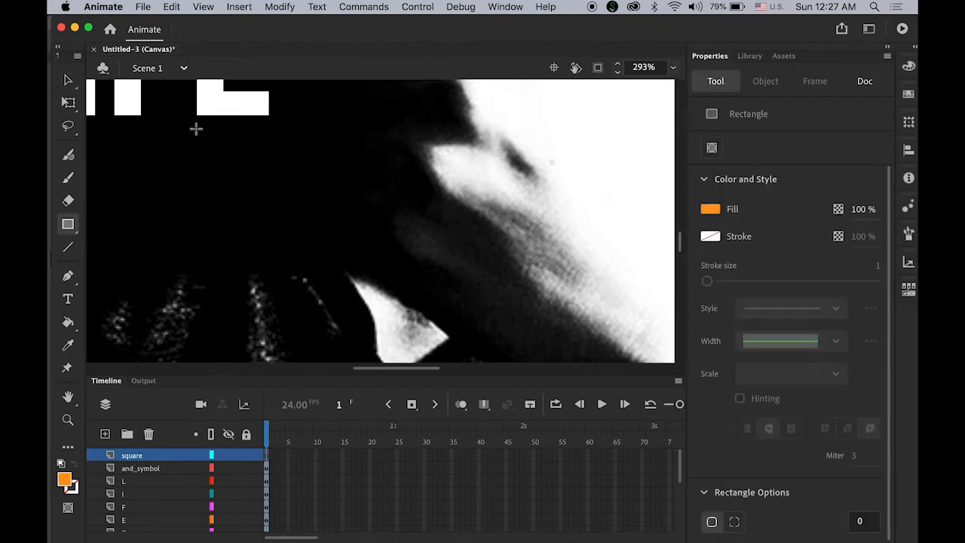
{"action": "left_click_drag", "start_coordinate": [196, 129], "coordinate": [268, 186]}
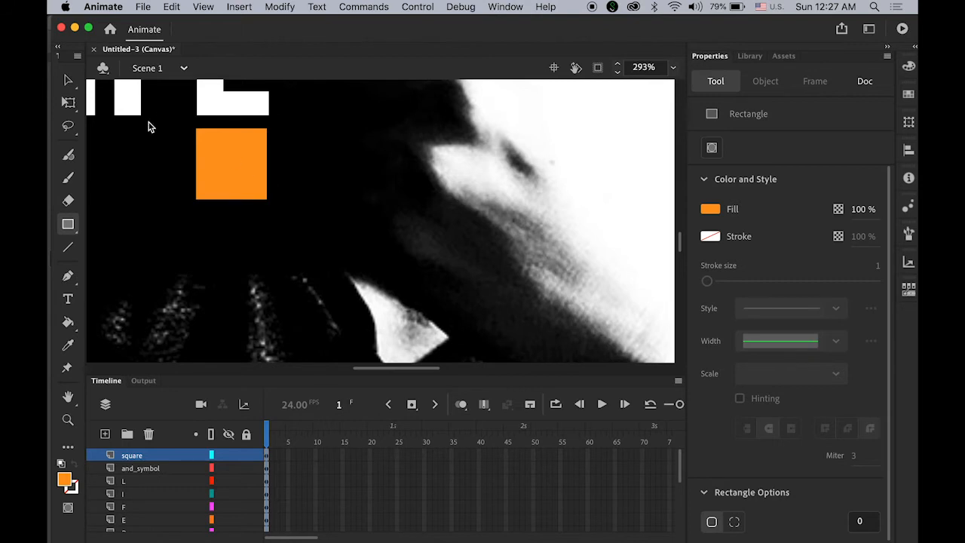
Nudge the orange square slightly to X 244.15, Y 400.65 so it aligns under the E, and deselect it.
{"action": "left_click", "coordinate": [68, 80]}
{"action": "left_click", "coordinate": [234, 175]}
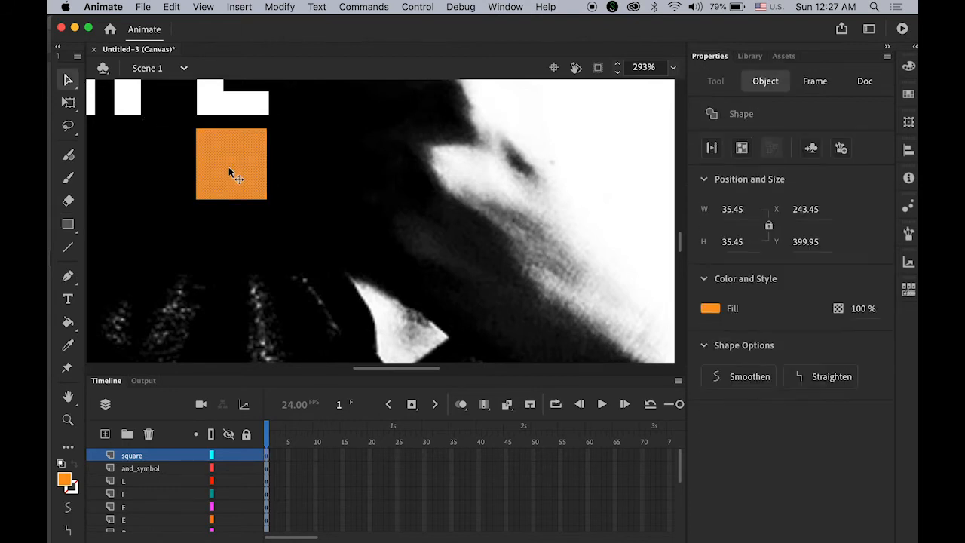
{"action": "key", "text": "Right"}
{"action": "key", "text": "Down"}
{"action": "key", "text": "Down"}
{"action": "key", "text": "Down"}
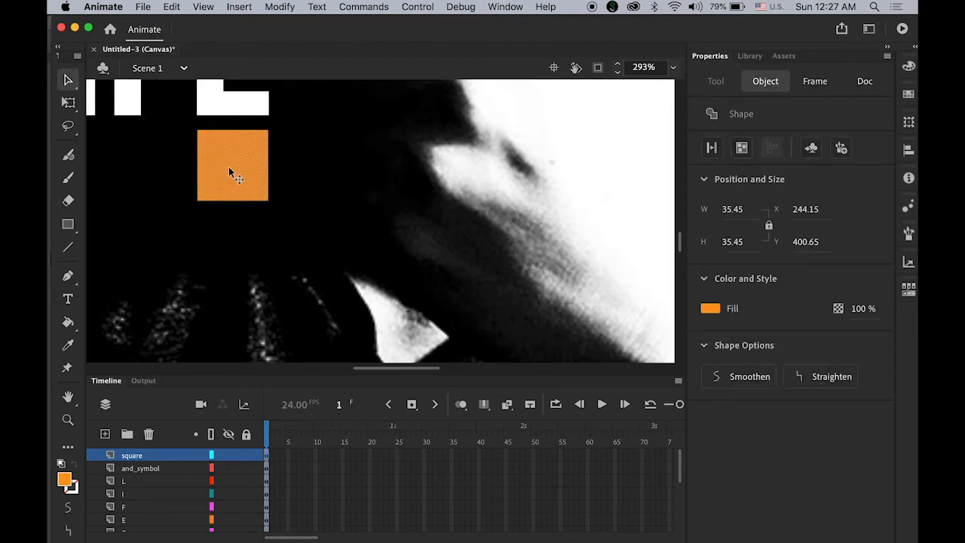
{"action": "left_click", "coordinate": [160, 238]}
{"action": "left_click", "coordinate": [68, 397]}
{"action": "double_click", "coordinate": [68, 397]}
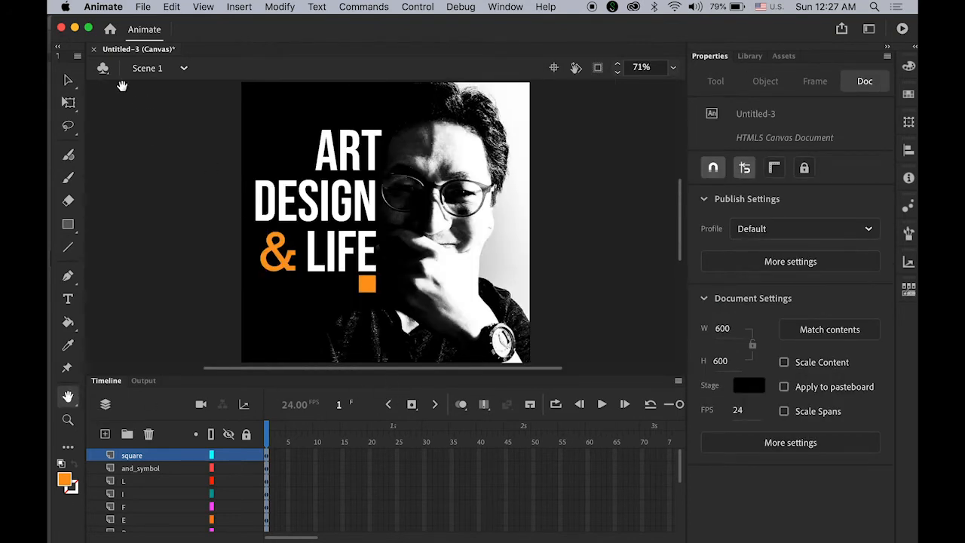
{"action": "left_click", "coordinate": [67, 80]}
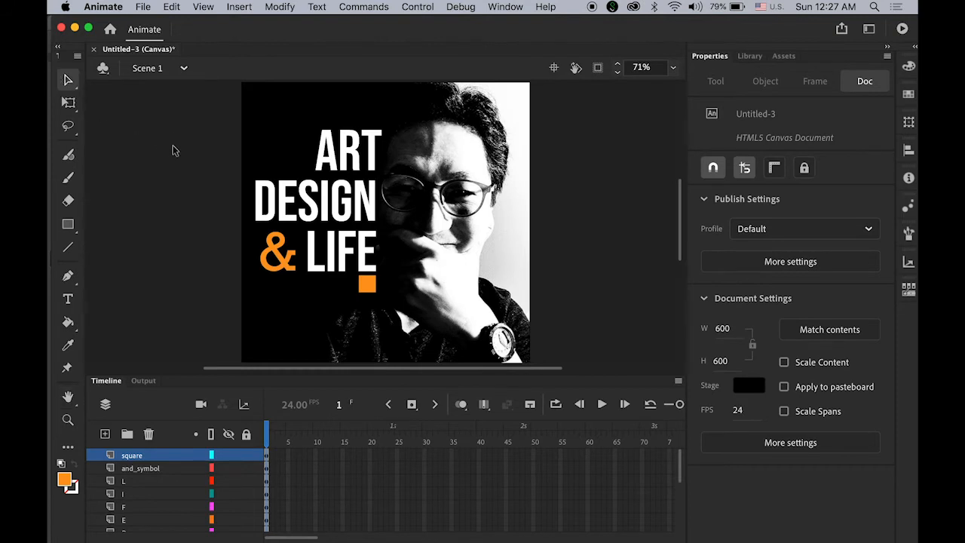
Select all the lettering, the ampersand and the orange square together and move them up about 18 px.
{"action": "left_click_drag", "start_coordinate": [215, 105], "coordinate": [441, 348]}
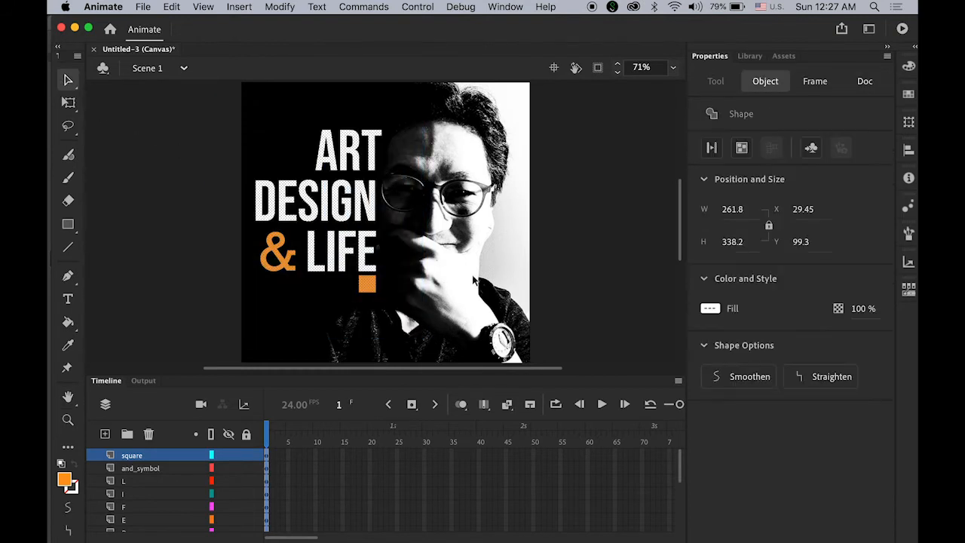
{"action": "key", "text": "Up"}
{"action": "key", "text": "Up"}
{"action": "key", "text": "Up"}
{"action": "key", "text": "Up"}
{"action": "key", "text": "Up"}
{"action": "key", "text": "Up"}
{"action": "key", "text": "Up"}
{"action": "key", "text": "Up"}
{"action": "key", "text": "Up"}
{"action": "key", "text": "Up"}
{"action": "key", "text": "Up"}
{"action": "key", "text": "Up"}
{"action": "key", "text": "Up"}
{"action": "key", "text": "Up"}
{"action": "key", "text": "Up"}
{"action": "key", "text": "Up"}
{"action": "key", "text": "Up"}
{"action": "key", "text": "Up"}
{"action": "key", "text": "Up"}
{"action": "key", "text": "Up"}
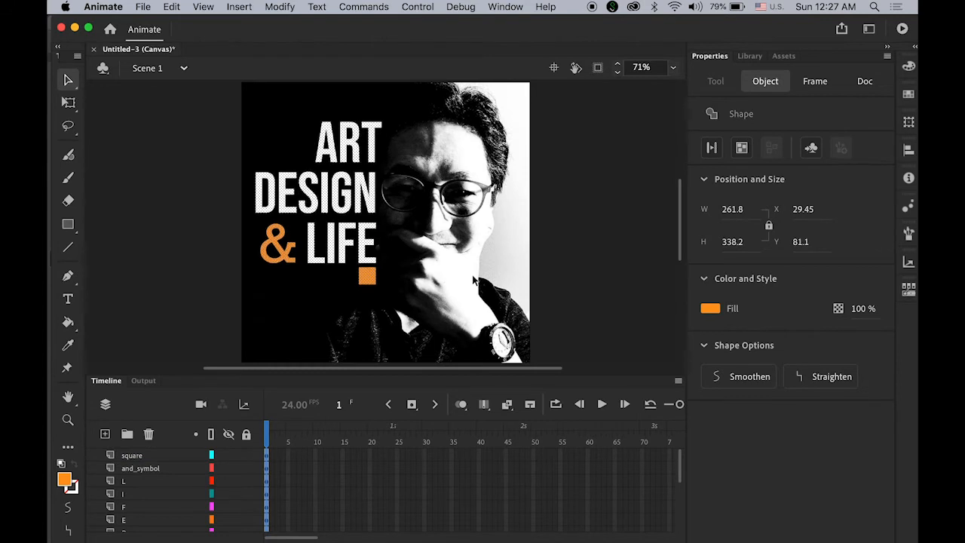
Nudge the selected lettering, ampersand and orange square slightly down to Y 82.5 and deselect them.
{"action": "key", "text": "Down"}
{"action": "key", "text": "Down"}
{"action": "key", "text": "Down"}
{"action": "key", "text": "Down"}
{"action": "key", "text": "Down"}
{"action": "key", "text": "Down"}
{"action": "key", "text": "Down"}
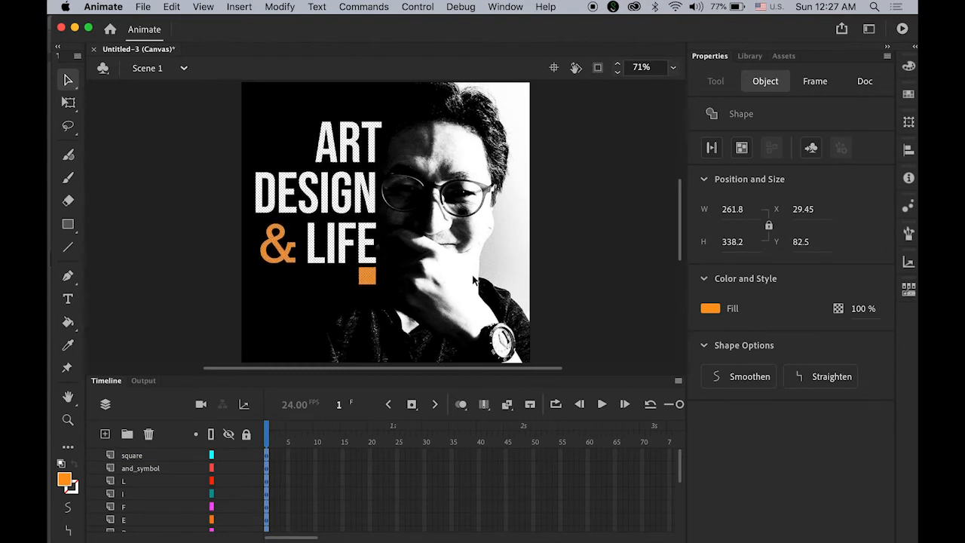
{"action": "left_click", "coordinate": [182, 243]}
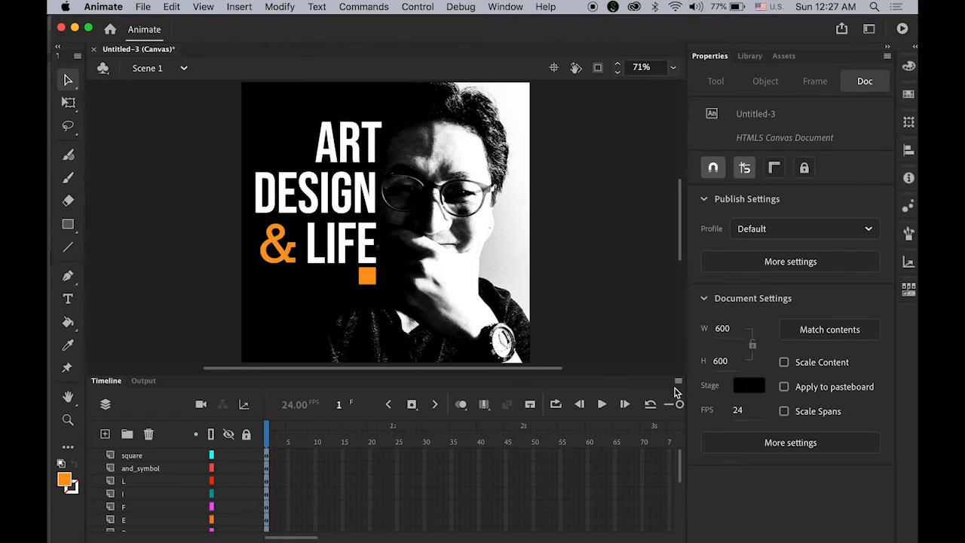
Insert a keyframe at frame 24 of the selfie layer and create a classic tween between frames 1 and 24.
{"action": "left_click_drag", "start_coordinate": [679, 456], "coordinate": [680, 524]}
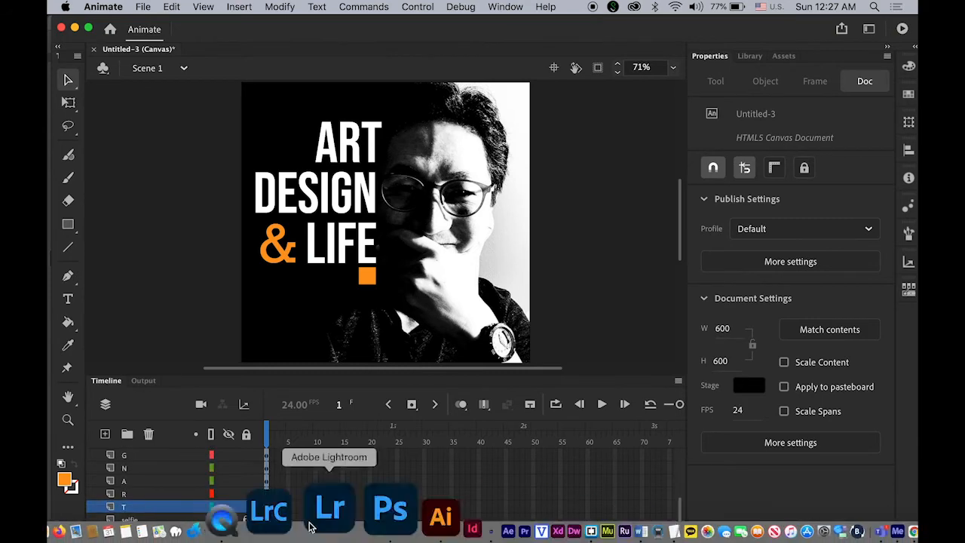
{"action": "left_click", "coordinate": [127, 522]}
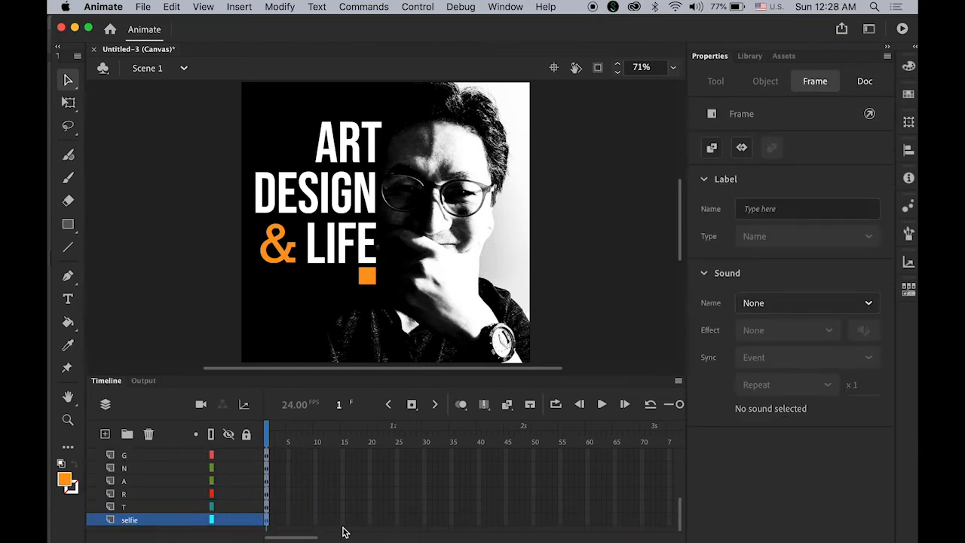
{"action": "left_click", "coordinate": [392, 521]}
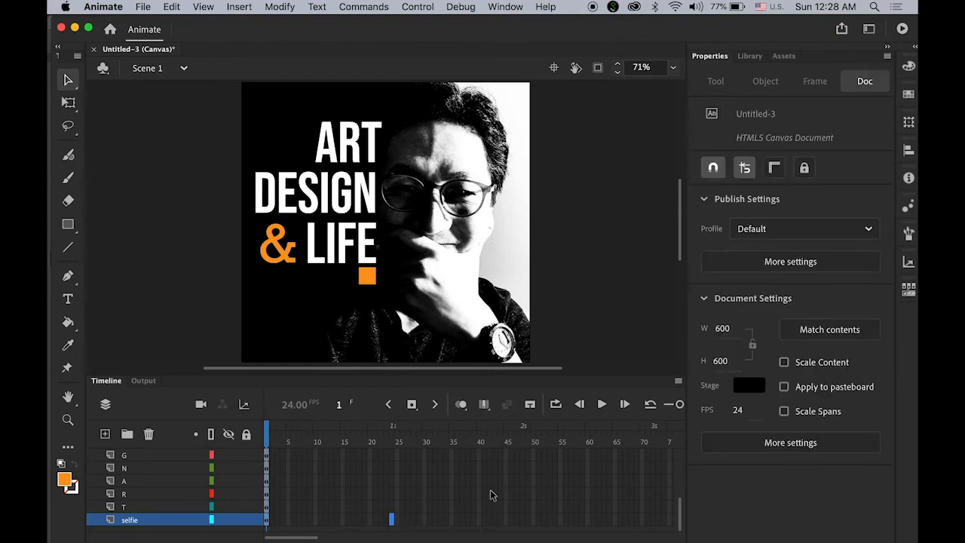
{"action": "left_click", "coordinate": [412, 405]}
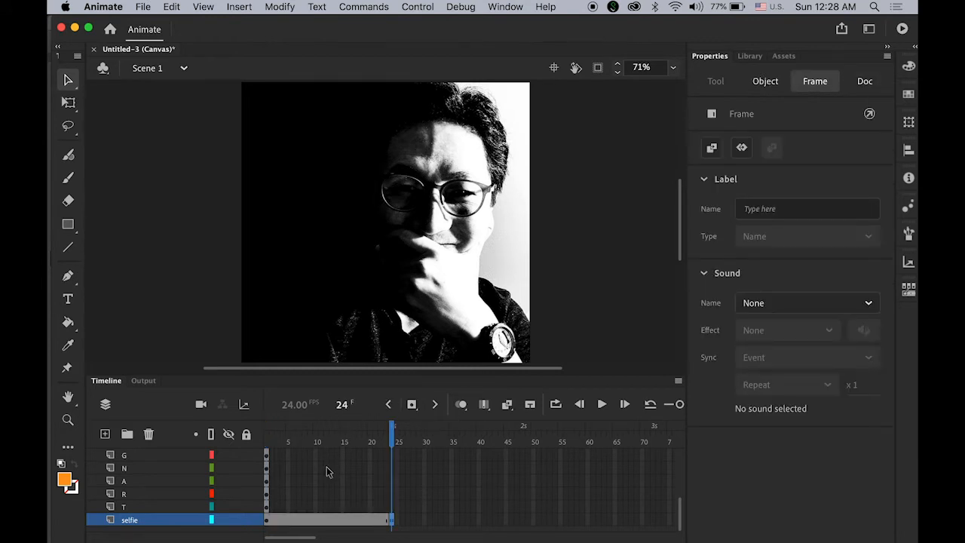
{"action": "right_click", "coordinate": [333, 524]}
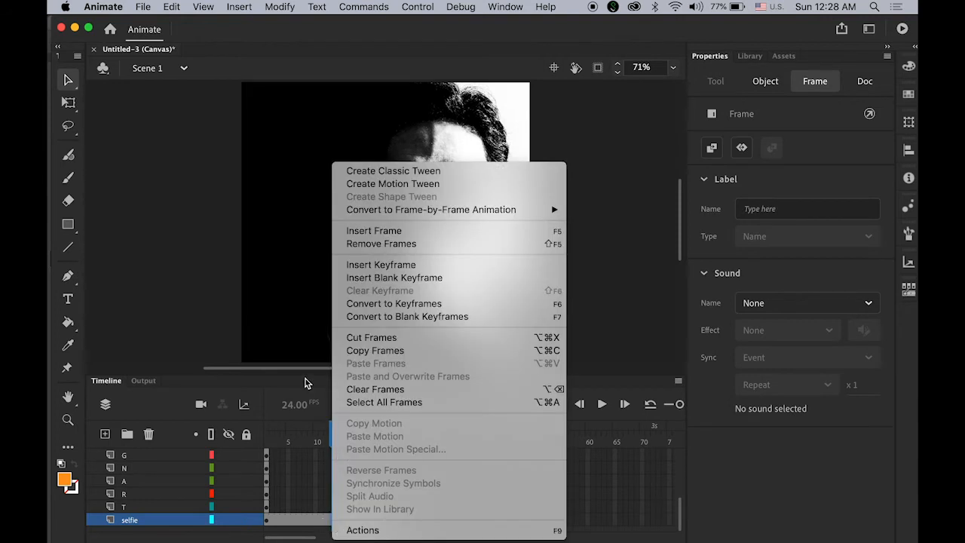
{"action": "left_click", "coordinate": [435, 174]}
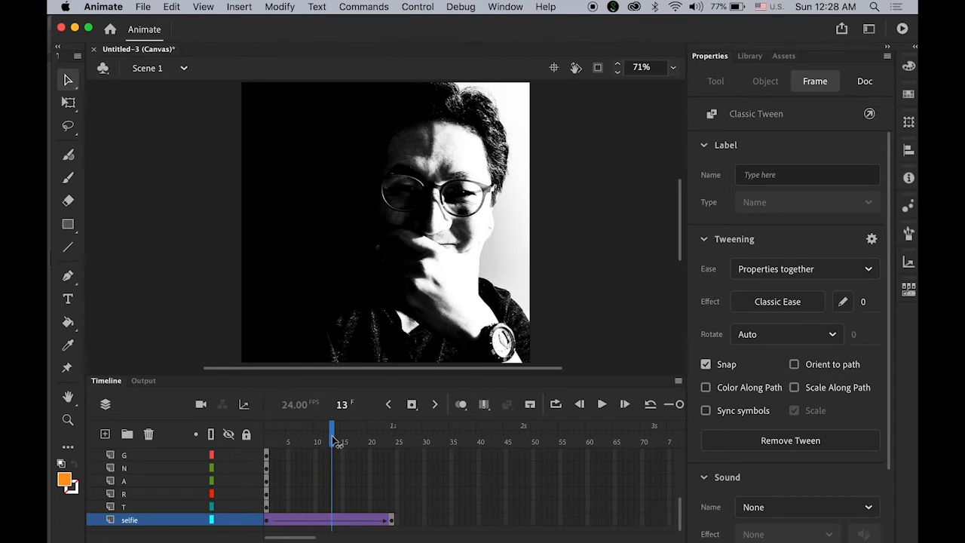
Set the self-portrait's Alpha color effect to 0% at frame 1 and preview the fade-in up to frame 24.
{"action": "left_click_drag", "start_coordinate": [335, 441], "coordinate": [267, 441]}
{"action": "left_click", "coordinate": [413, 485]}
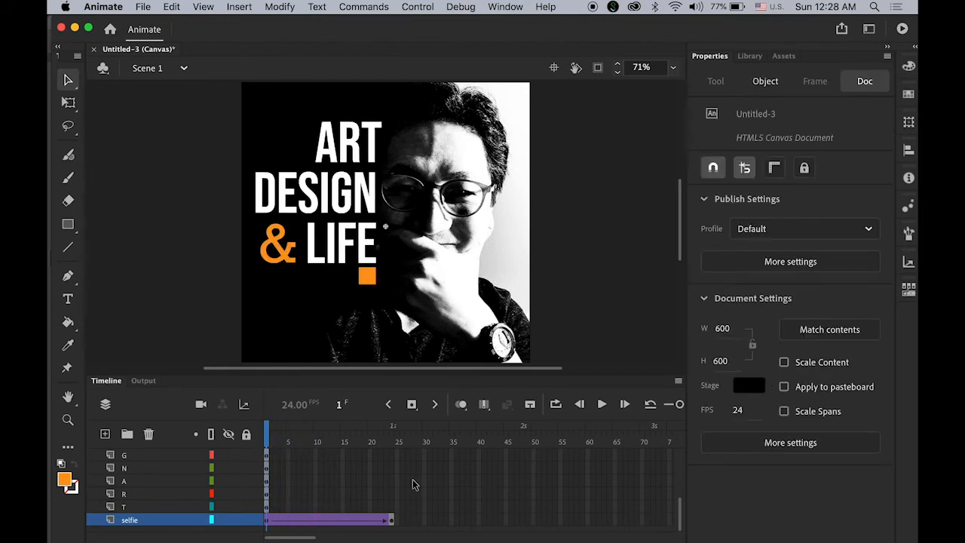
{"action": "left_click", "coordinate": [465, 326]}
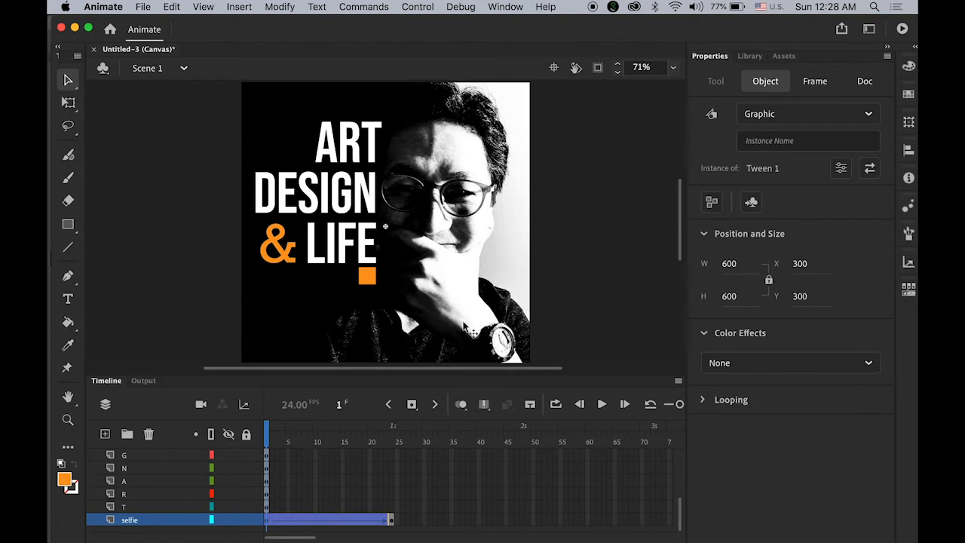
{"action": "left_click", "coordinate": [869, 362]}
{"action": "left_click", "coordinate": [784, 475]}
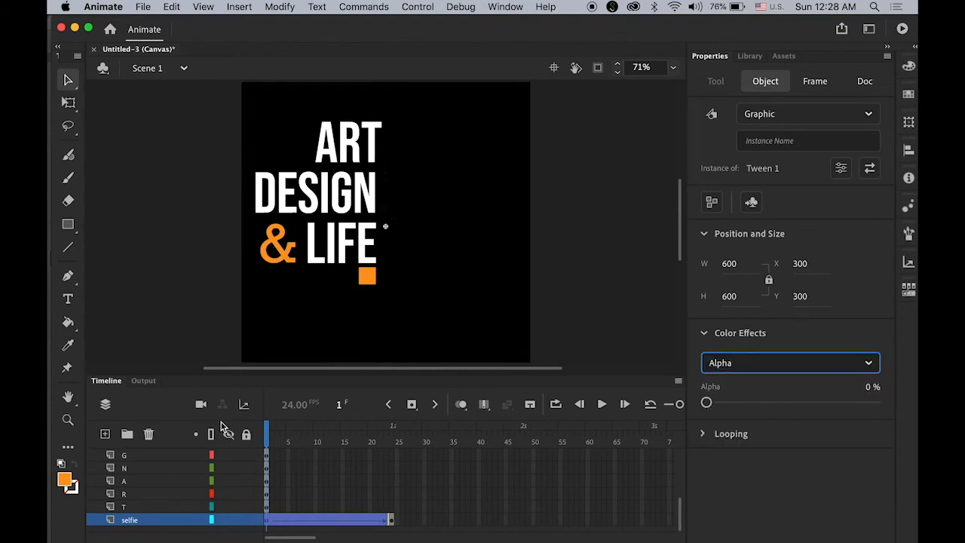
{"action": "left_click", "coordinate": [271, 438]}
{"action": "left_click", "coordinate": [391, 441]}
{"action": "key", "text": "Return"}
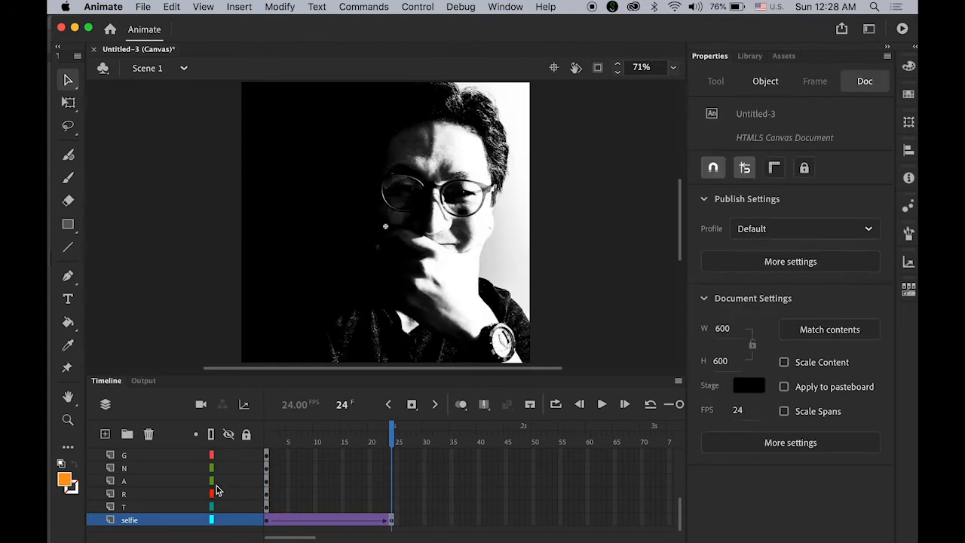
Select all layers from T up to square and move their first keyframes together from frame 1 to frame 24.
{"action": "left_click", "coordinate": [130, 508]}
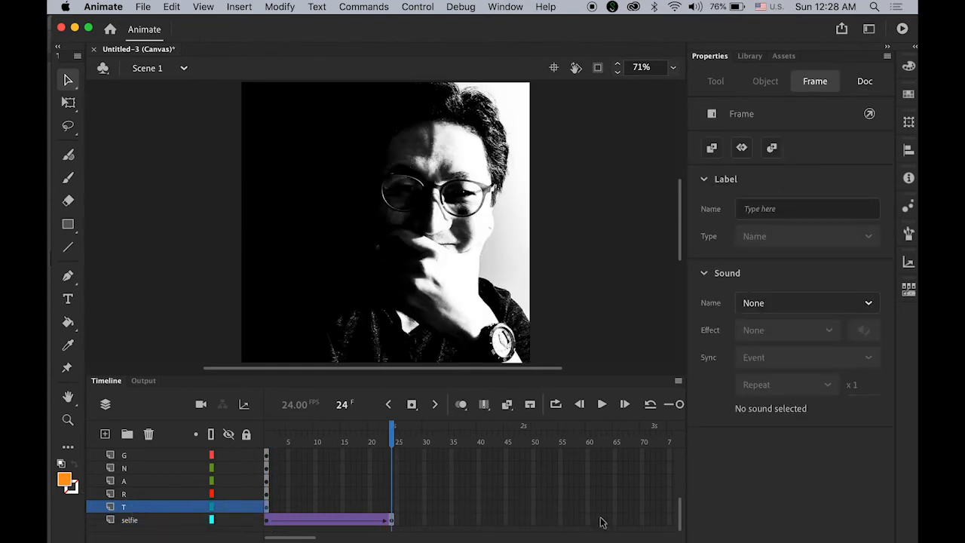
{"action": "left_click_drag", "start_coordinate": [681, 514], "coordinate": [675, 437]}
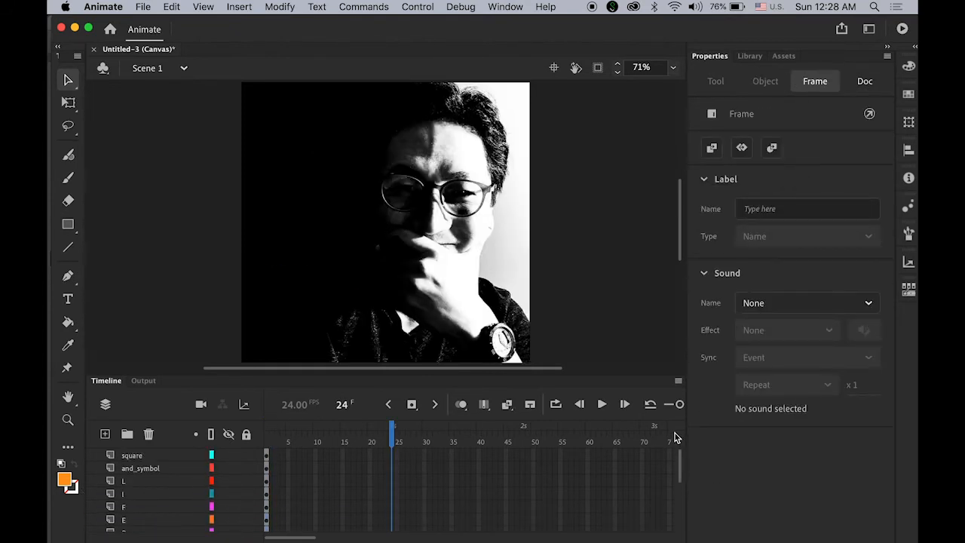
{"action": "left_click", "coordinate": [138, 459], "text": "shift"}
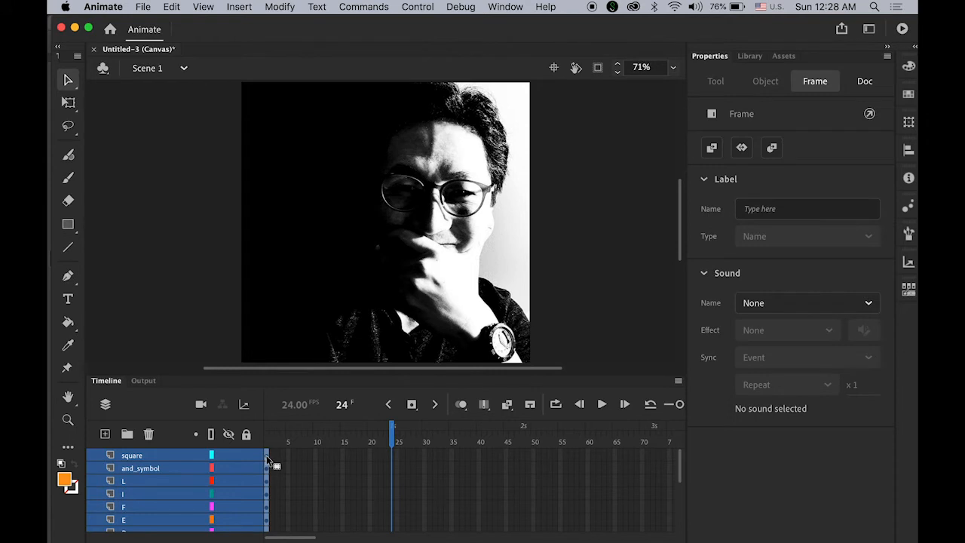
{"action": "left_click_drag", "start_coordinate": [266, 455], "coordinate": [390, 458]}
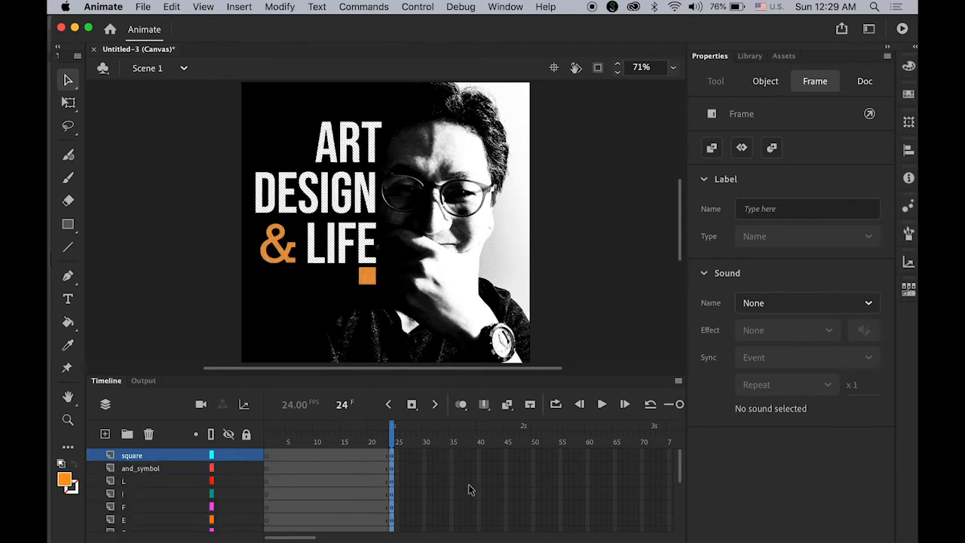
{"action": "left_click", "coordinate": [166, 317]}
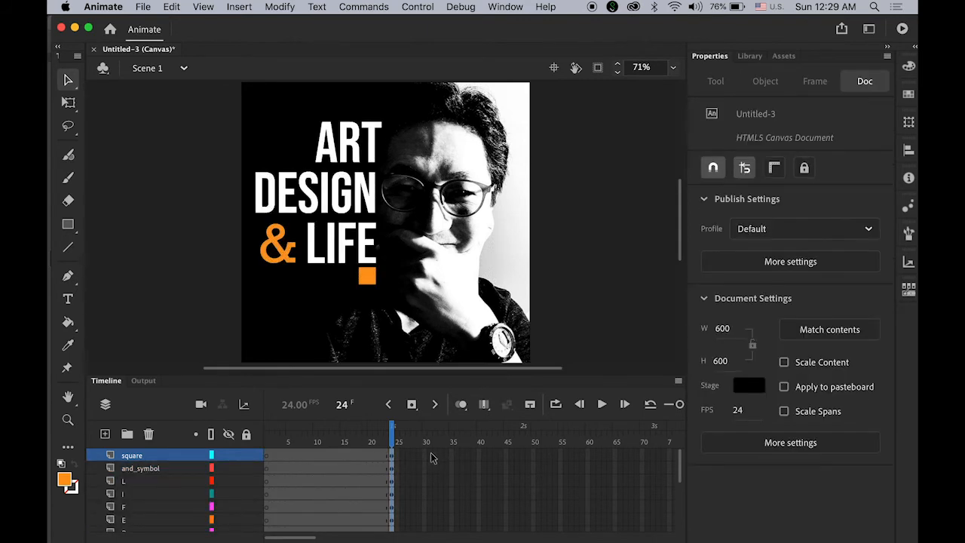
Insert keyframes at frame 35 on all layers from T up to square.
{"action": "left_click_drag", "start_coordinate": [680, 466], "coordinate": [682, 515]}
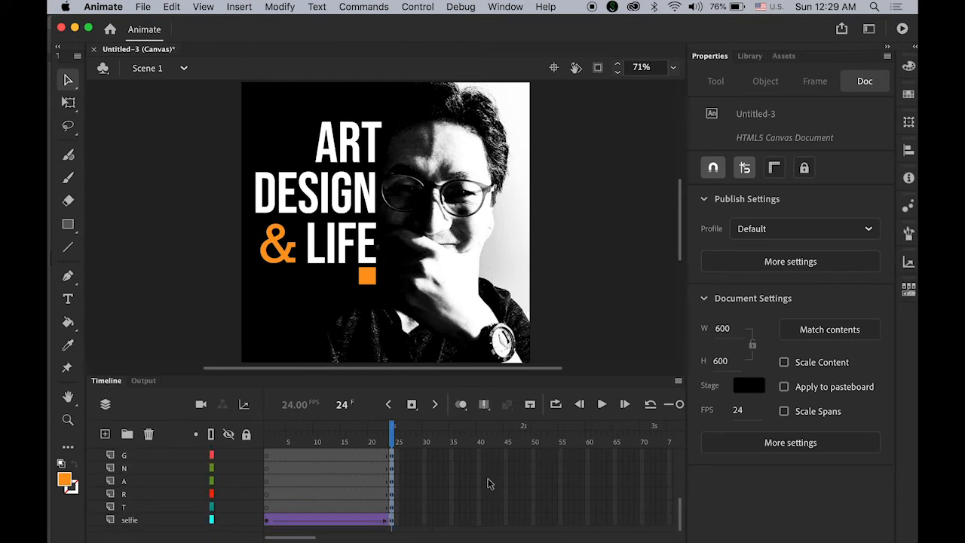
{"action": "left_click", "coordinate": [394, 510]}
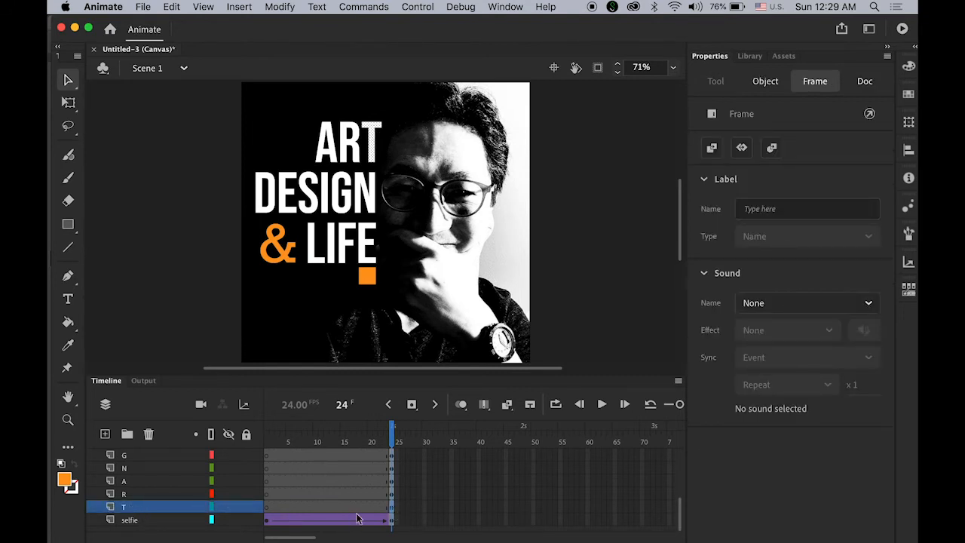
{"action": "left_click", "coordinate": [451, 508]}
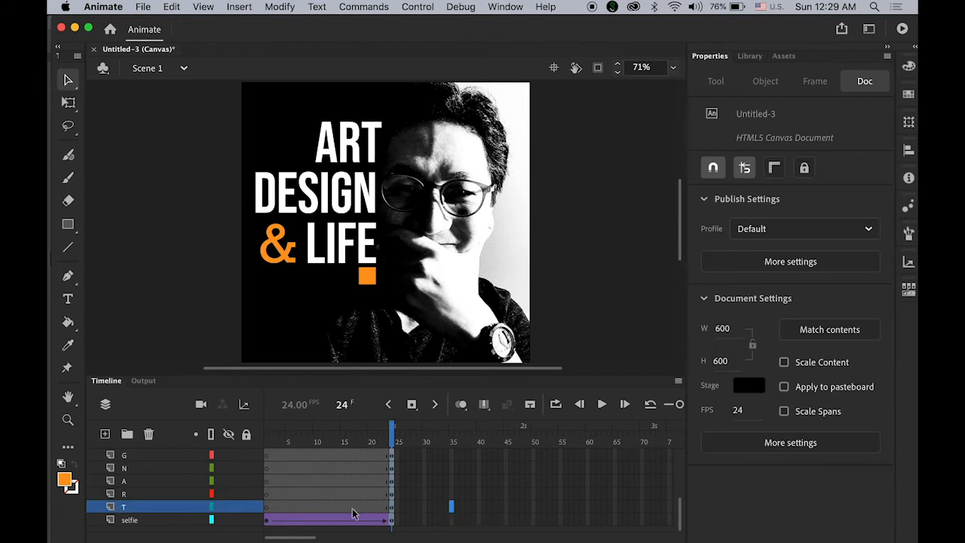
{"action": "left_click_drag", "start_coordinate": [683, 521], "coordinate": [681, 441]}
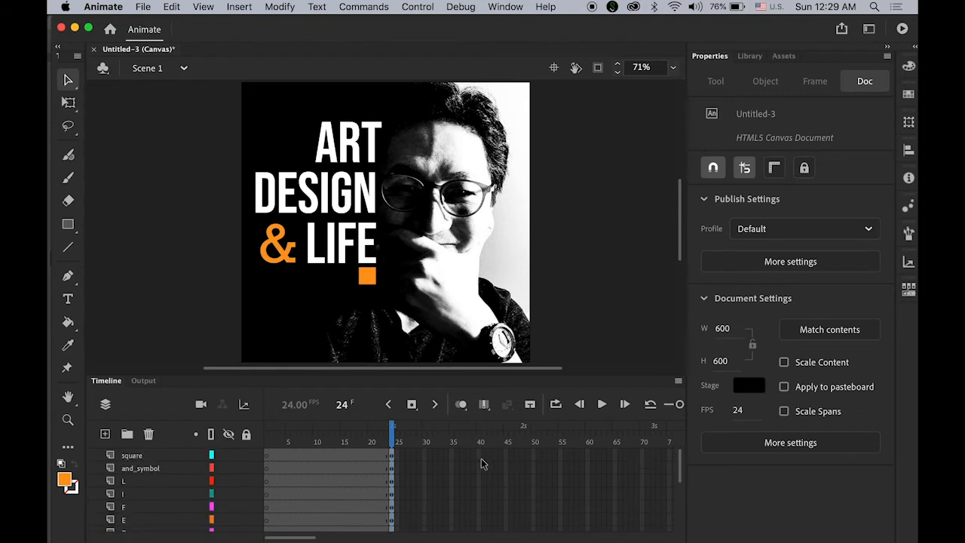
{"action": "left_click", "coordinate": [450, 459]}
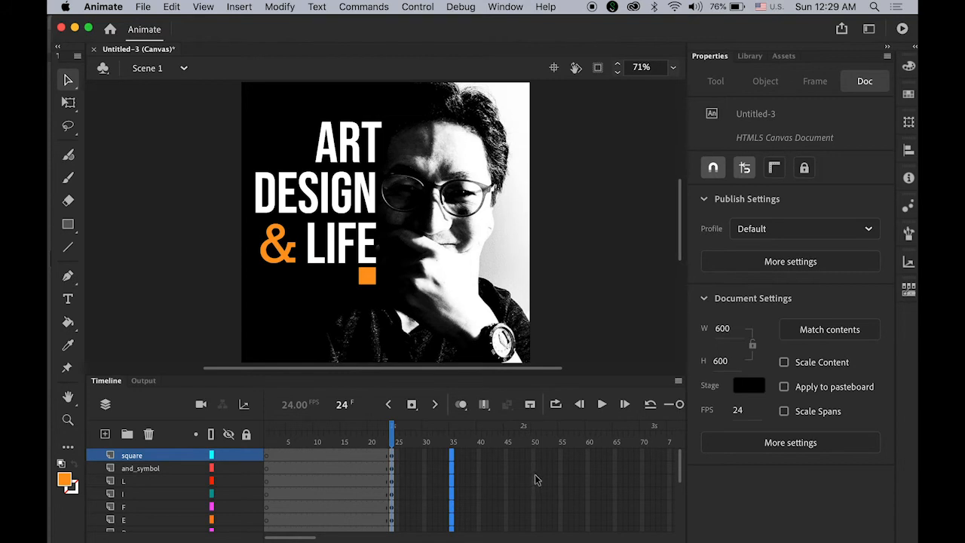
{"action": "left_click", "coordinate": [412, 406]}
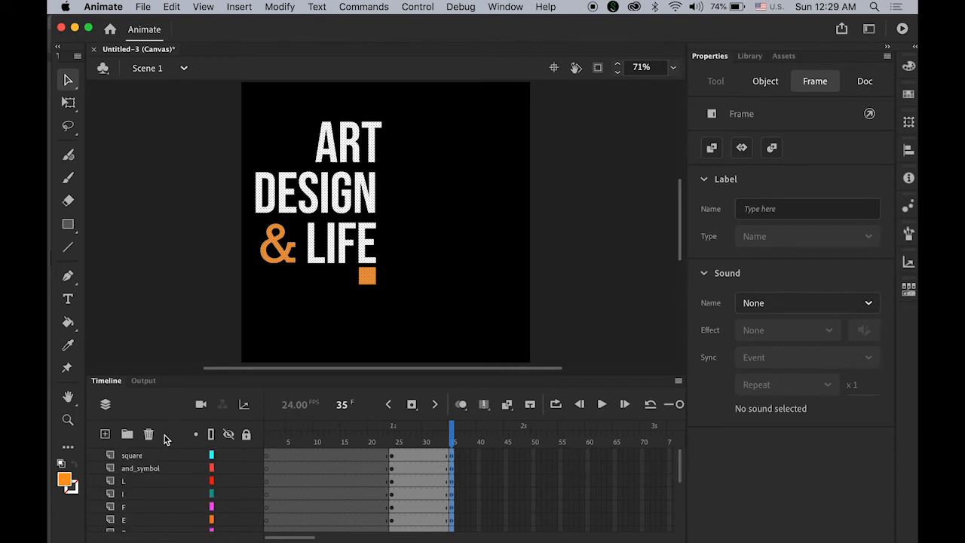
Create classic tweens on all layers from square down to T, up to their keyframes at frame 35.
{"action": "left_click", "coordinate": [137, 457]}
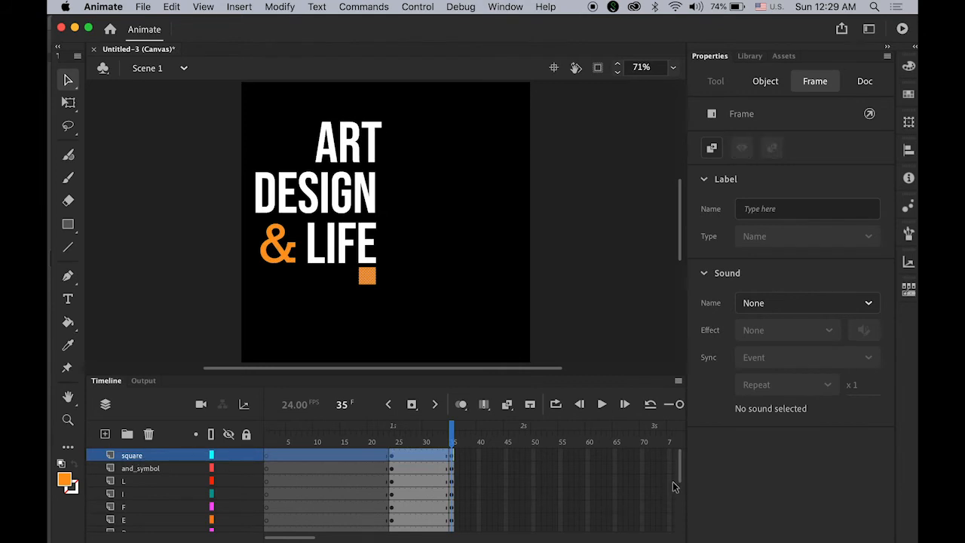
{"action": "left_click_drag", "start_coordinate": [681, 478], "coordinate": [679, 521]}
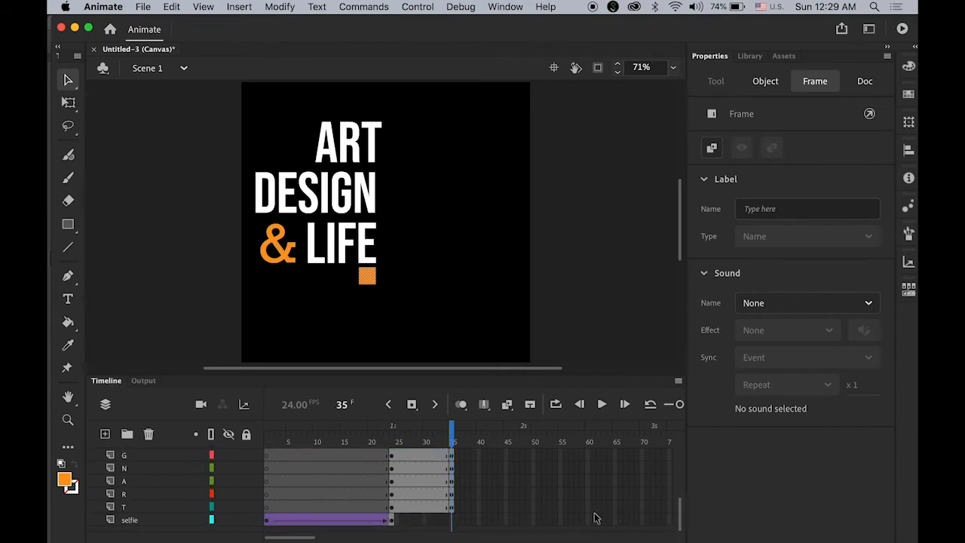
{"action": "left_click", "coordinate": [136, 513], "text": "shift"}
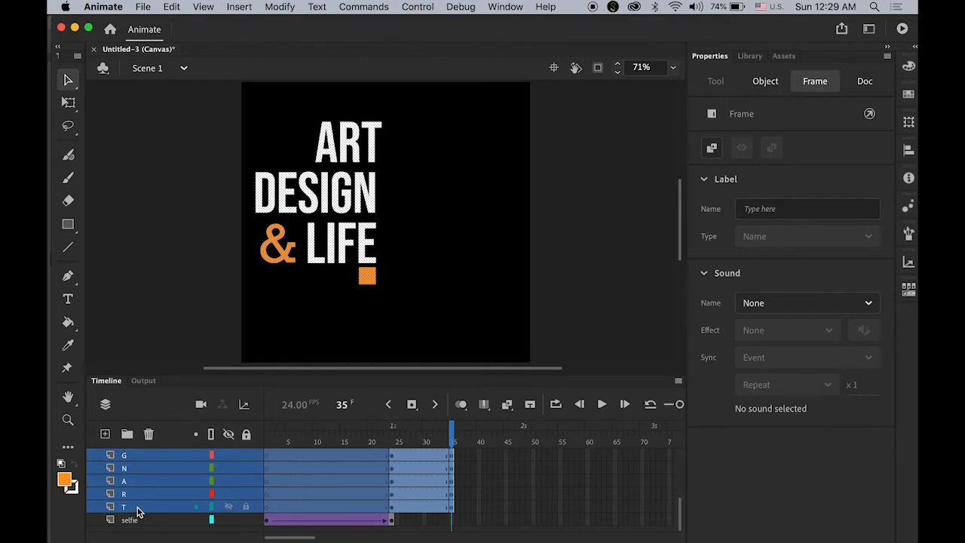
{"action": "right_click", "coordinate": [421, 472]}
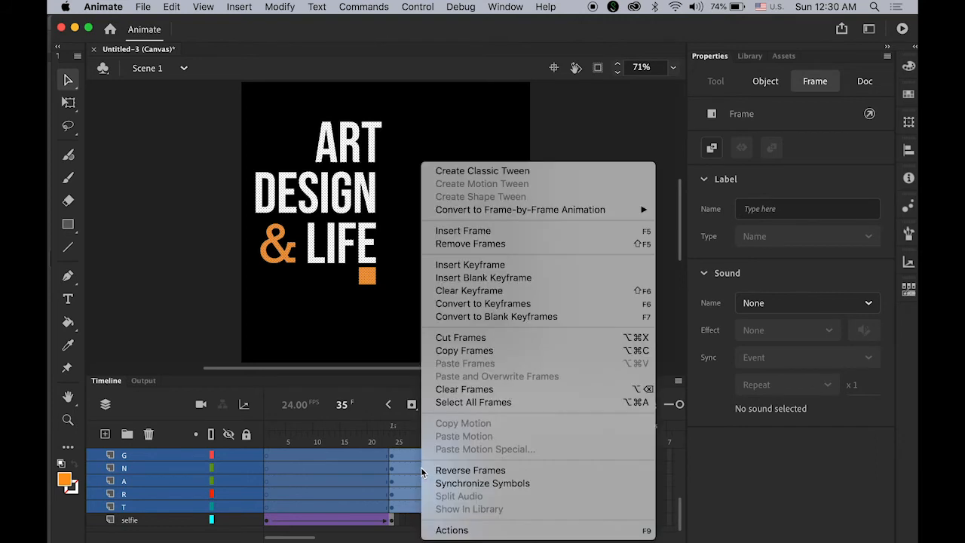
{"action": "left_click", "coordinate": [507, 174]}
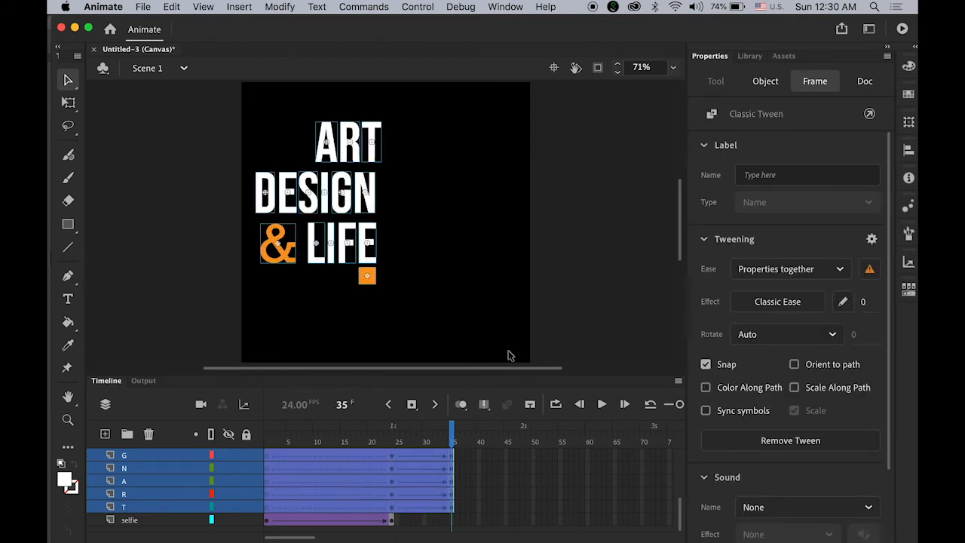
{"action": "left_click", "coordinate": [567, 290]}
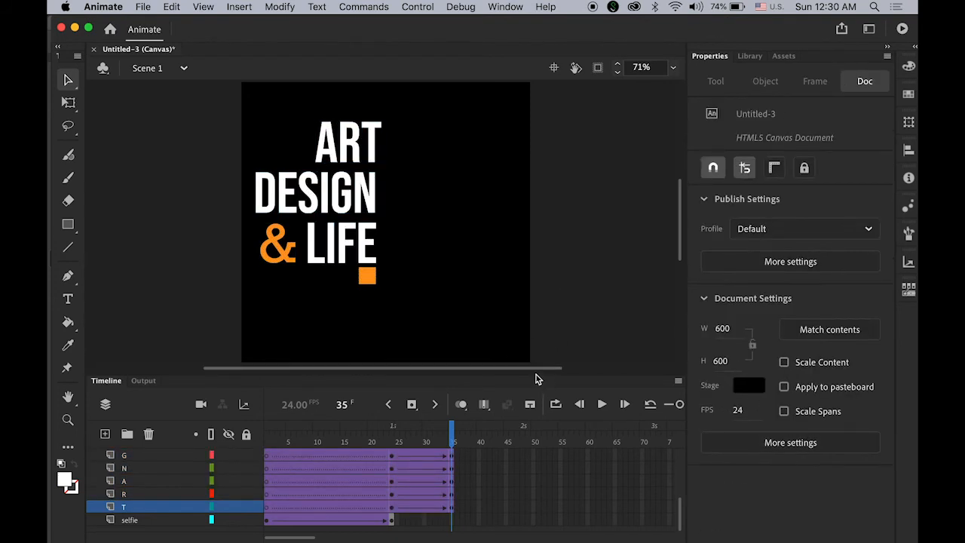
Set the classic tween ease to -100 (Classic Ease-In) on all layers from T up to square, and deselect.
{"action": "left_click_drag", "start_coordinate": [453, 434], "coordinate": [392, 440]}
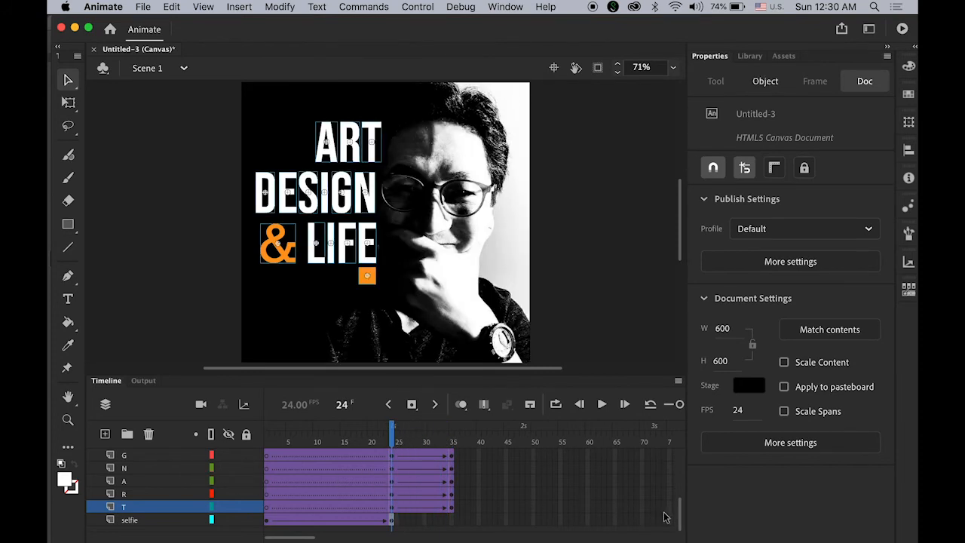
{"action": "left_click_drag", "start_coordinate": [686, 517], "coordinate": [688, 420]}
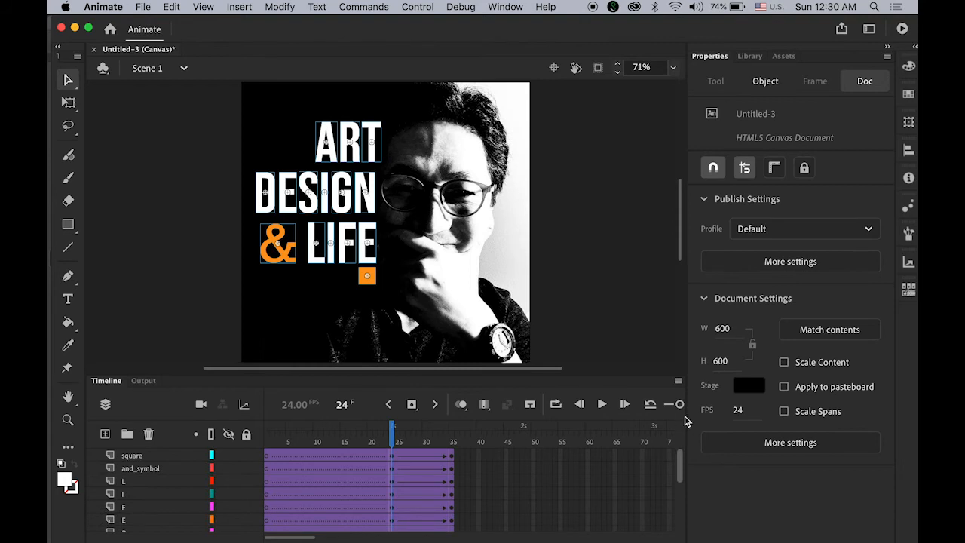
{"action": "left_click", "coordinate": [138, 456], "text": "shift"}
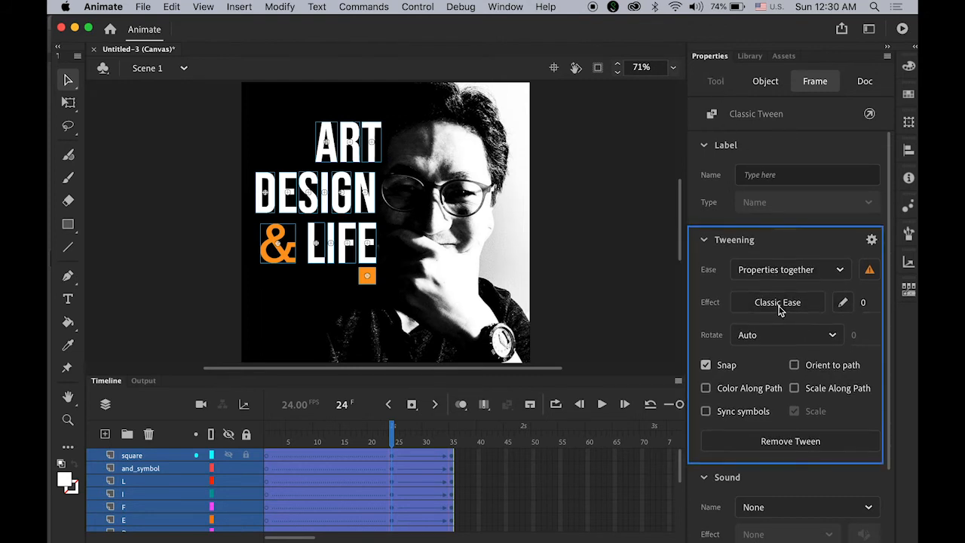
{"action": "left_click_drag", "start_coordinate": [863, 303], "coordinate": [660, 304]}
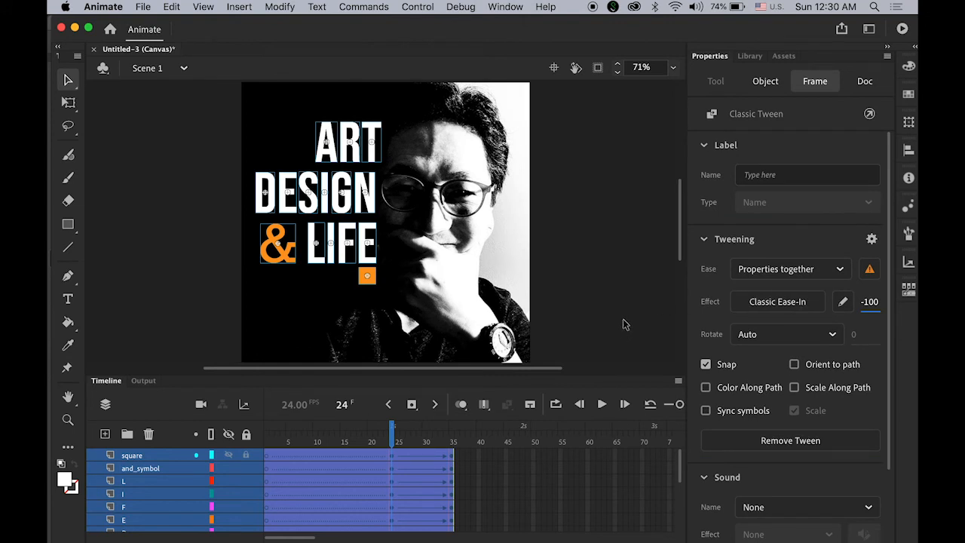
{"action": "left_click", "coordinate": [612, 274]}
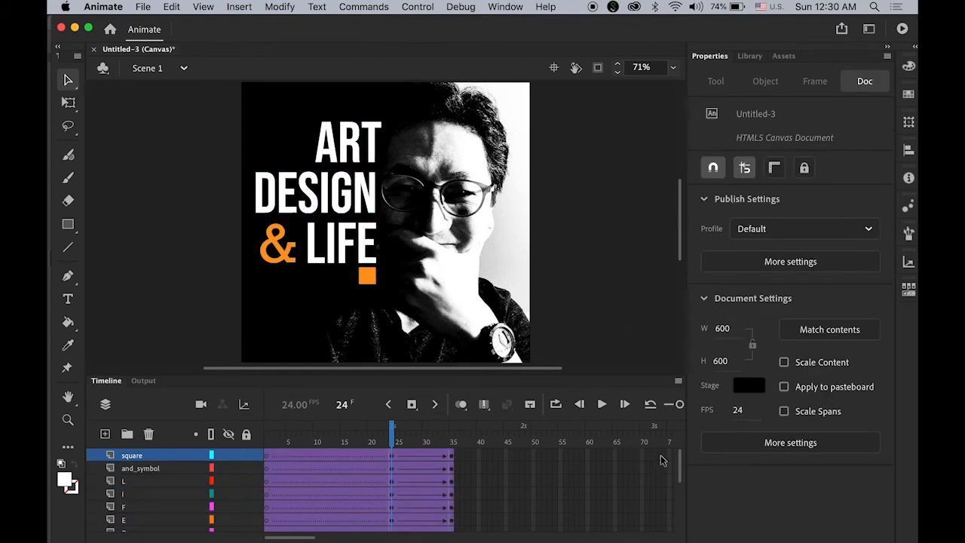
{"action": "scroll", "coordinate": [681, 469], "scroll_direction": "down", "scroll_amount": 1}
{"action": "scroll", "coordinate": [681, 469], "scroll_direction": "up", "scroll_amount": 1}
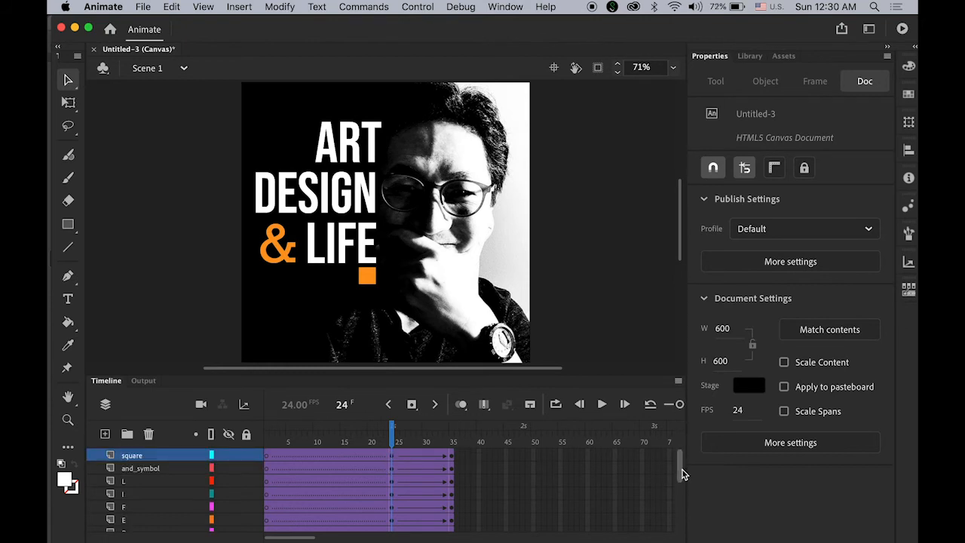
At frame 24, select the keyframe letters of ART, DESIGN and LIFE together and move them off the stage's left side, to about X -269.
{"action": "left_click_drag", "start_coordinate": [681, 469], "coordinate": [681, 520]}
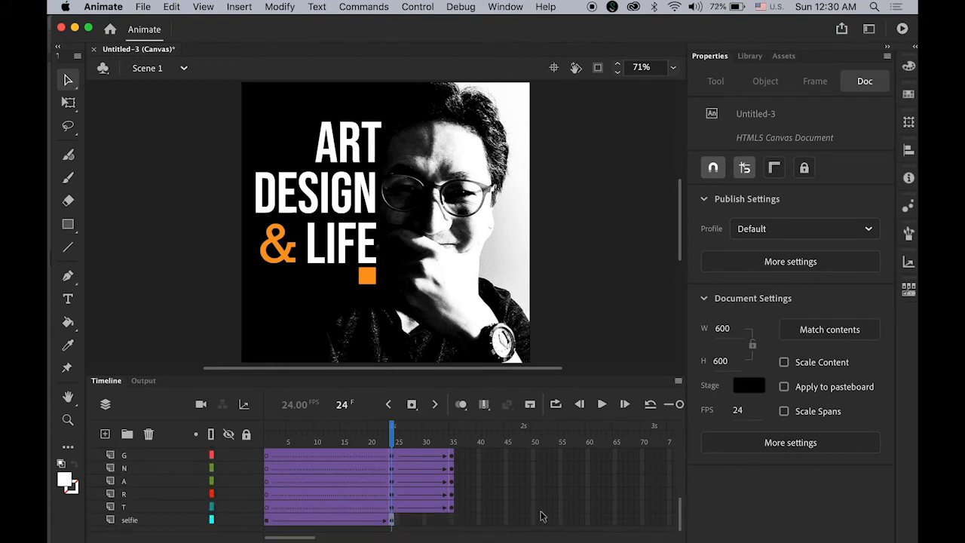
{"action": "left_click", "coordinate": [393, 510]}
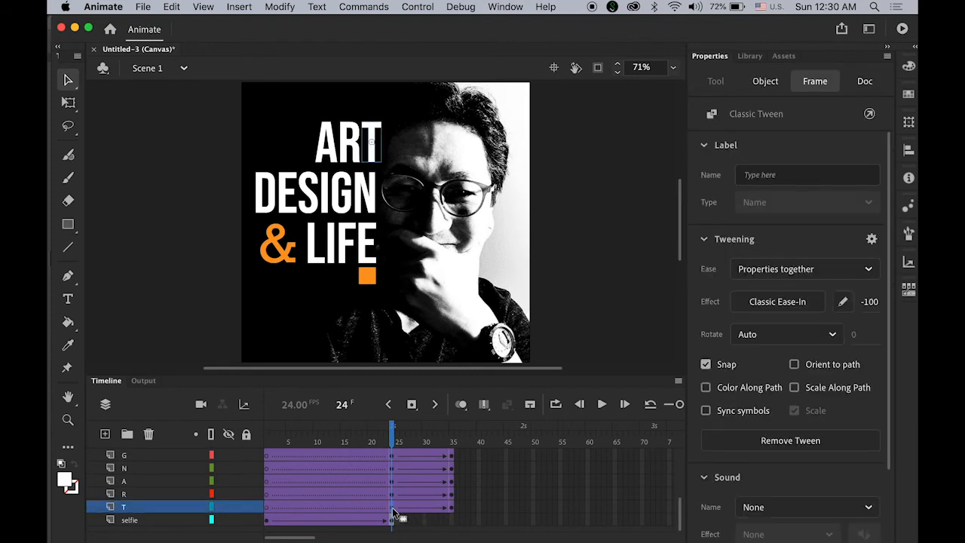
{"action": "left_click_drag", "start_coordinate": [684, 517], "coordinate": [684, 451]}
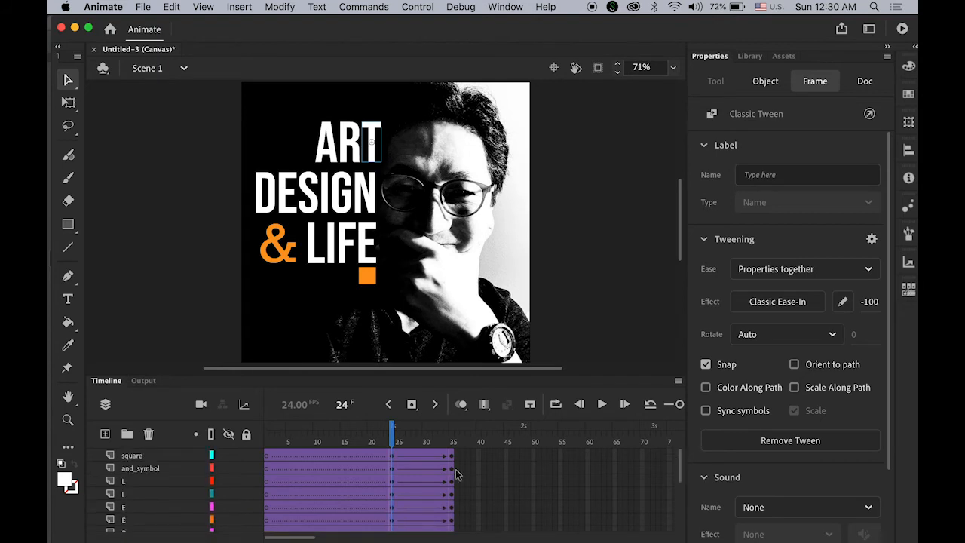
{"action": "left_click", "coordinate": [393, 485]}
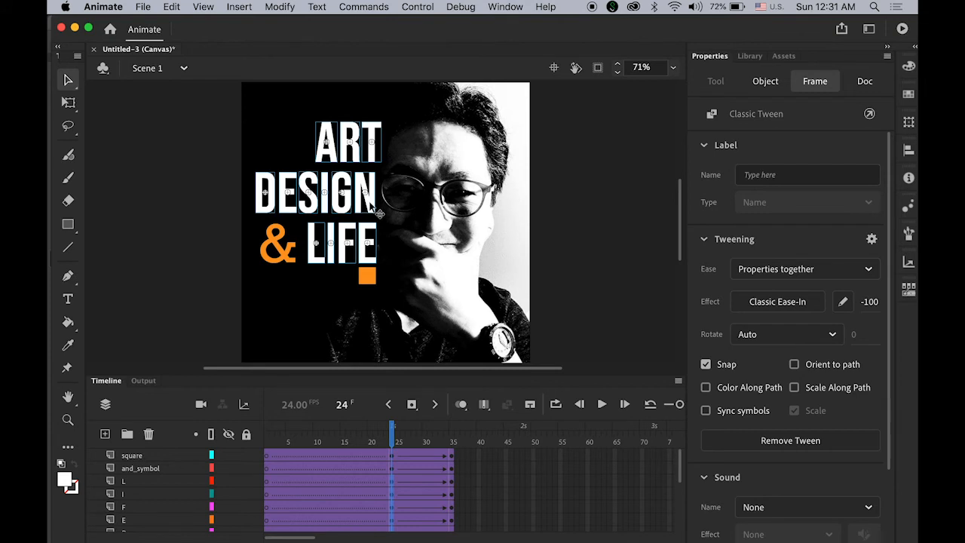
{"action": "left_click_drag", "start_coordinate": [373, 200], "coordinate": [226, 211]}
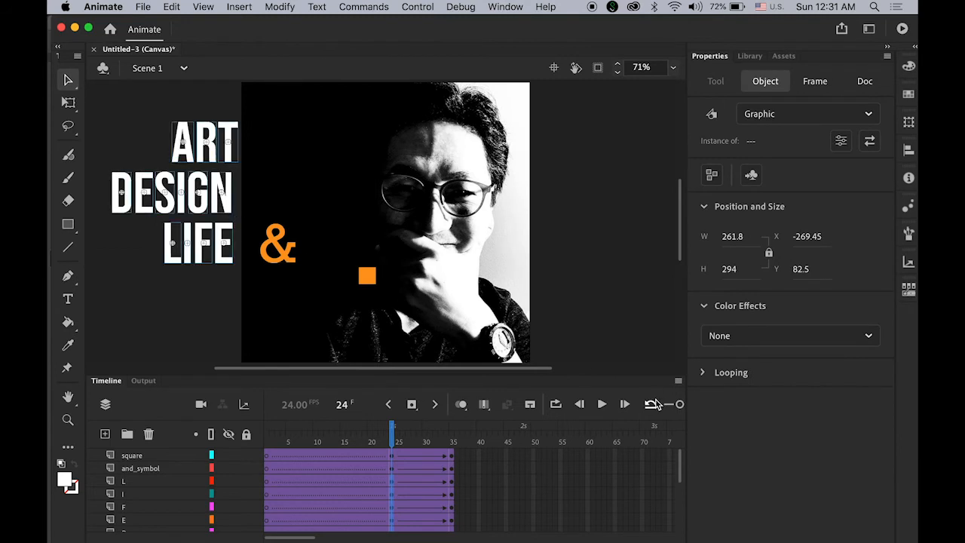
{"action": "left_click", "coordinate": [393, 436]}
{"action": "left_click_drag", "start_coordinate": [369, 441], "coordinate": [251, 446]}
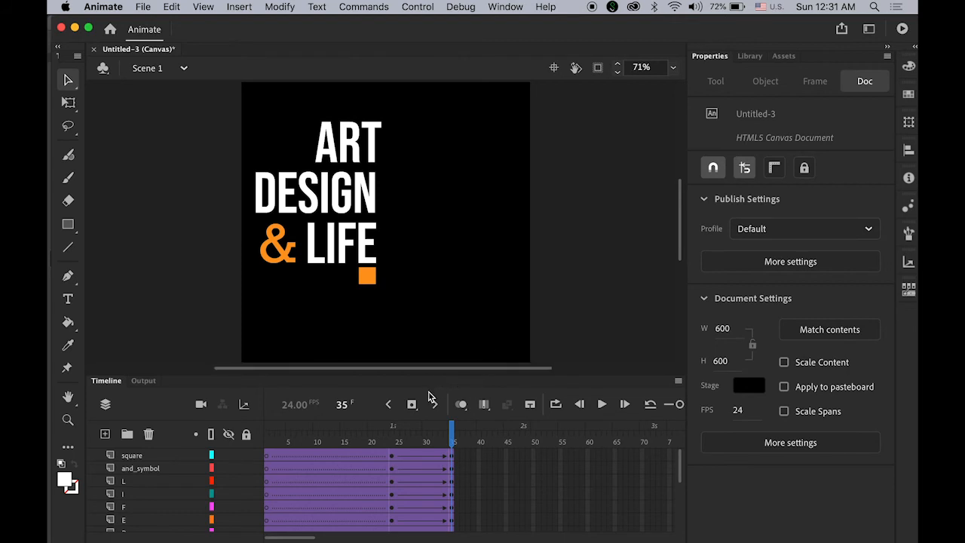
Shift all frames of the R layer by two frames so its tween starts at frame 26.
{"action": "left_click_drag", "start_coordinate": [679, 463], "coordinate": [679, 521]}
{"action": "left_click", "coordinate": [160, 506]}
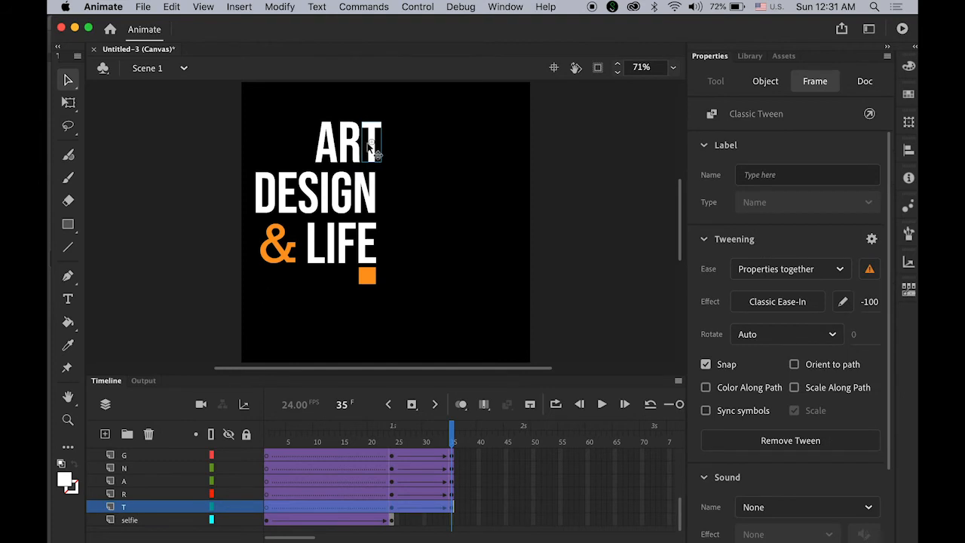
{"action": "left_click", "coordinate": [137, 496]}
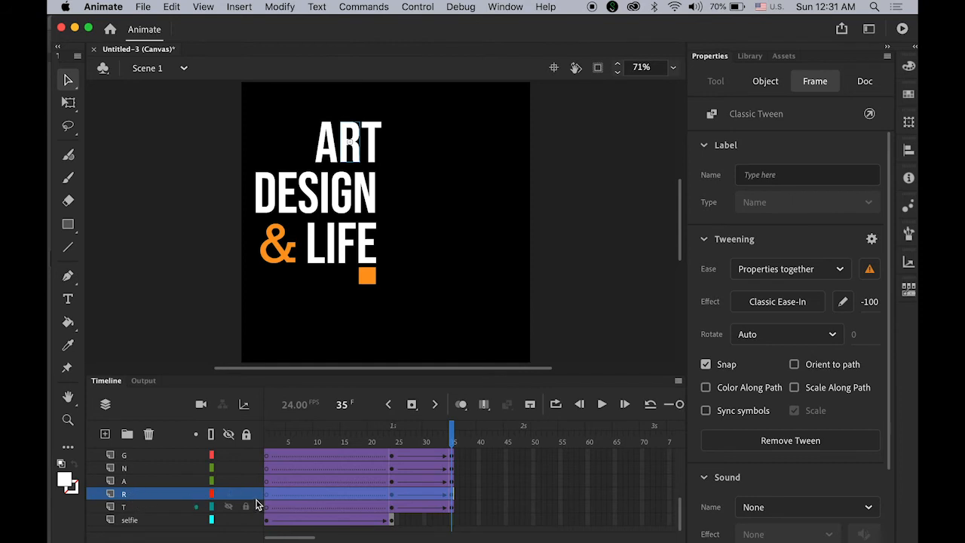
{"action": "left_click", "coordinate": [342, 495]}
{"action": "left_click_drag", "start_coordinate": [345, 494], "coordinate": [351, 493]}
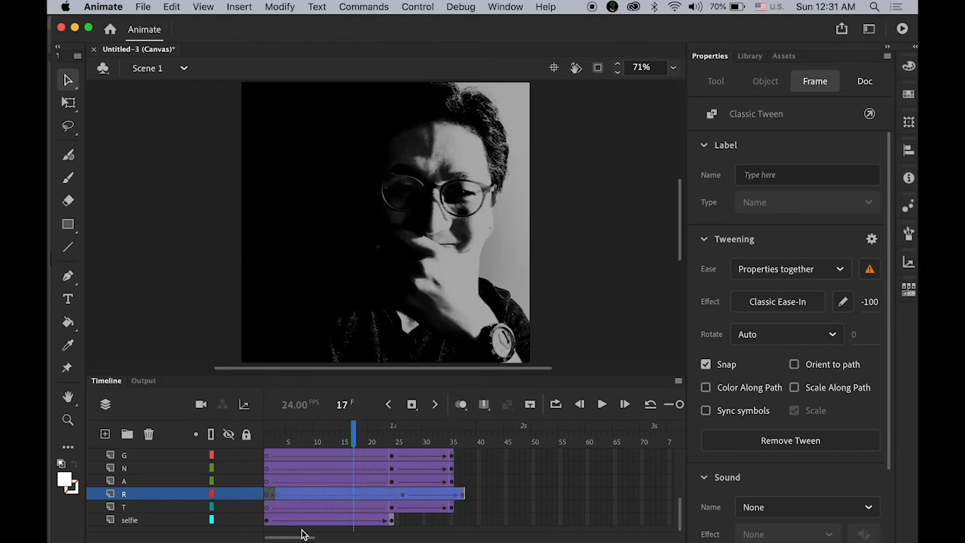
Stagger the A, N and G layers by shifting their frames so their tweens start at frames 28, 30 and 32.
{"action": "left_click", "coordinate": [145, 483]}
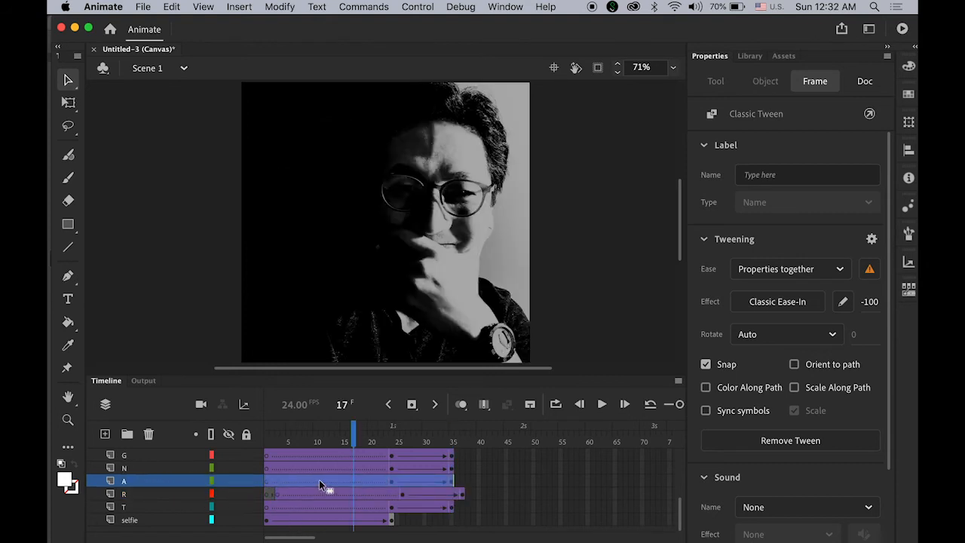
{"action": "left_click_drag", "start_coordinate": [319, 479], "coordinate": [402, 457]}
{"action": "left_click", "coordinate": [151, 468]}
{"action": "left_click", "coordinate": [355, 454]}
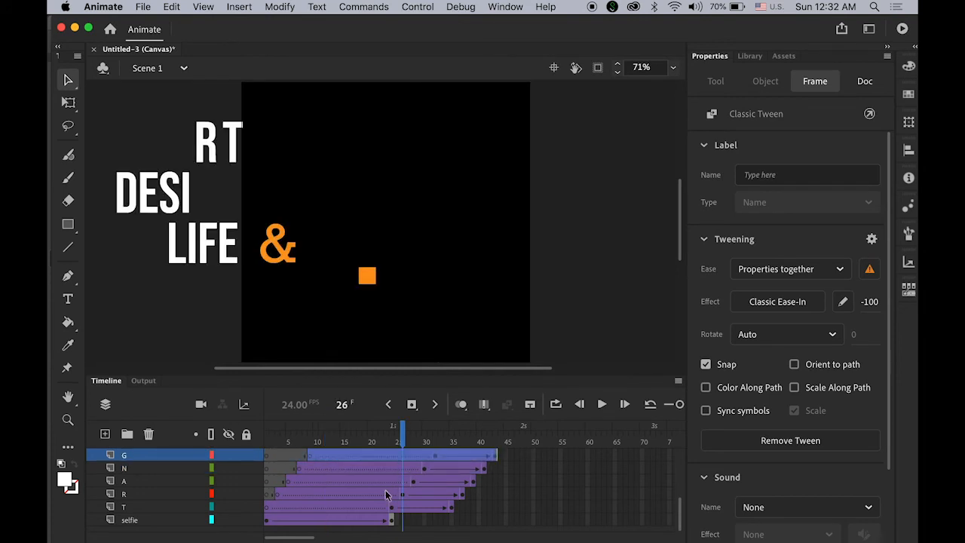
Shift the frames of DESIGN's I and S layers so their tweens start at frames 34 and 36.
{"action": "scroll", "coordinate": [682, 507], "scroll_direction": "up", "scroll_amount": 2}
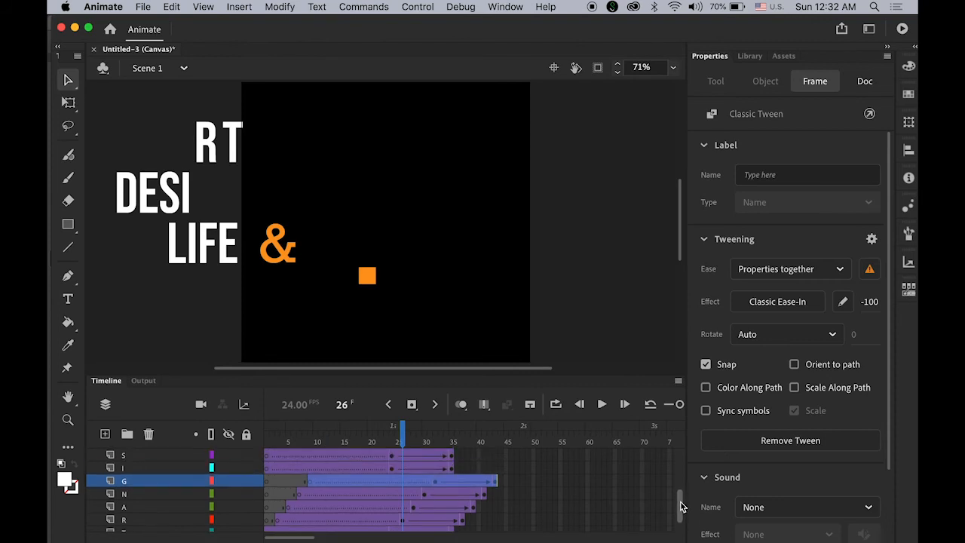
{"action": "left_click", "coordinate": [134, 469]}
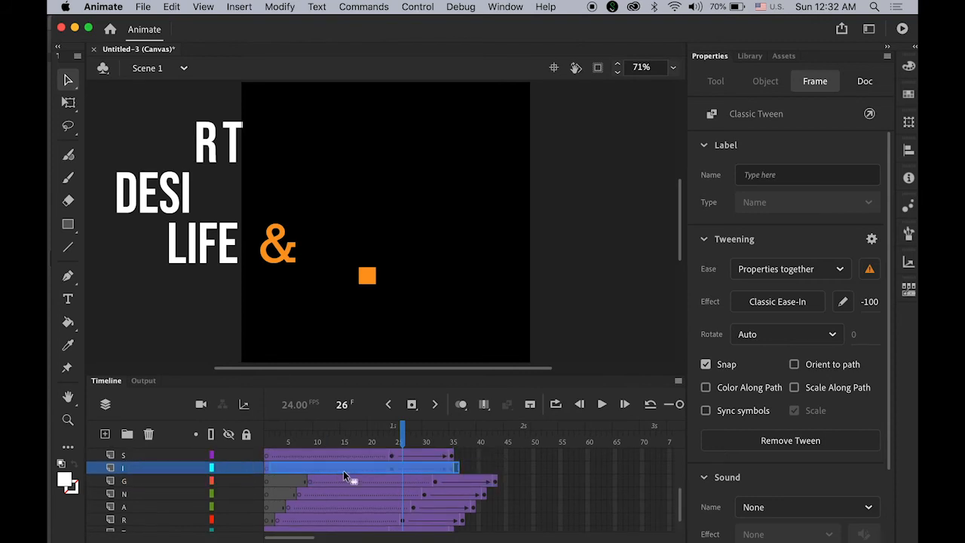
{"action": "left_click_drag", "start_coordinate": [343, 471], "coordinate": [390, 475]}
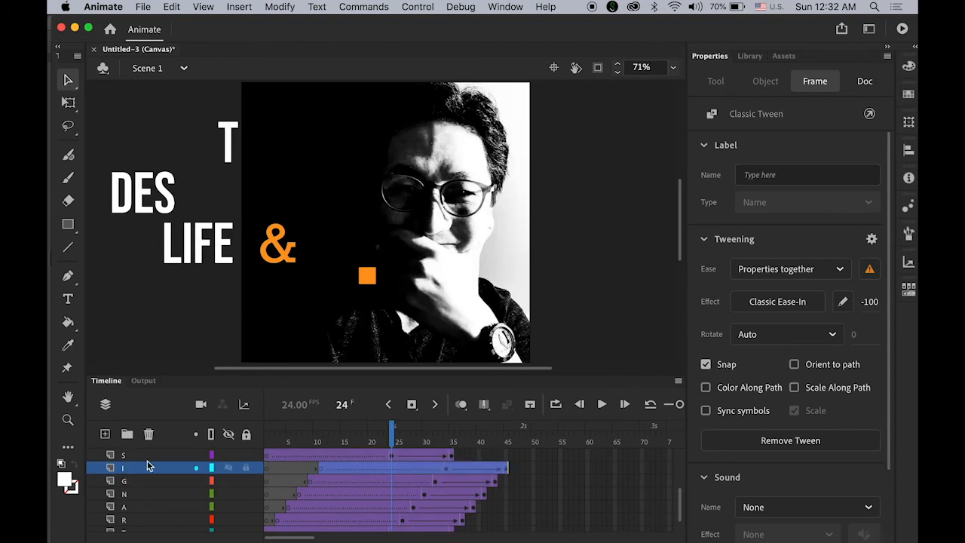
{"action": "left_click", "coordinate": [247, 456]}
{"action": "left_click_drag", "start_coordinate": [322, 458], "coordinate": [387, 455]}
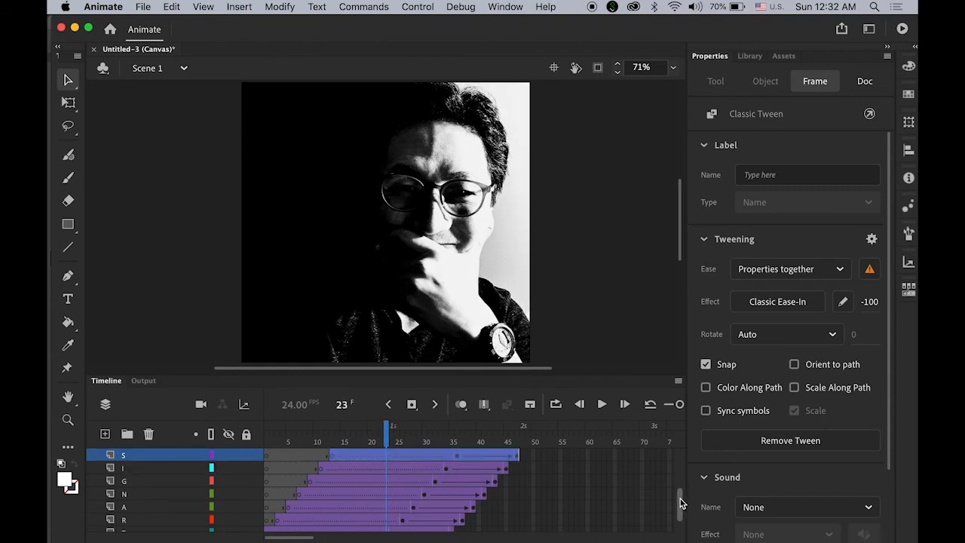
Shift the frames of DESIGN's E and D and LIFE's E so their tweens start at frames 38, 40 and 42.
{"action": "left_click_drag", "start_coordinate": [681, 502], "coordinate": [680, 482]}
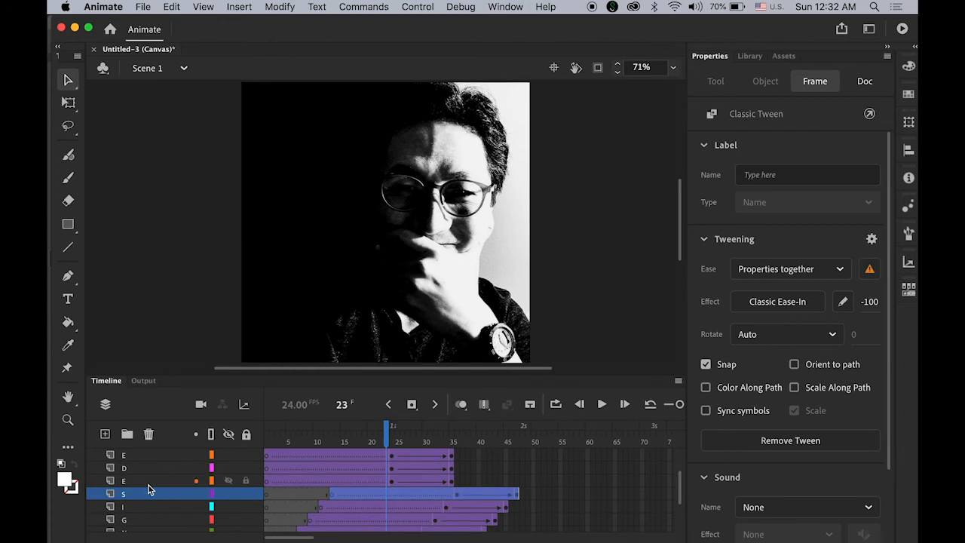
{"action": "left_click", "coordinate": [285, 482]}
{"action": "left_click_drag", "start_coordinate": [285, 482], "coordinate": [403, 470]}
{"action": "left_click", "coordinate": [317, 468]}
{"action": "left_click_drag", "start_coordinate": [305, 456], "coordinate": [402, 459]}
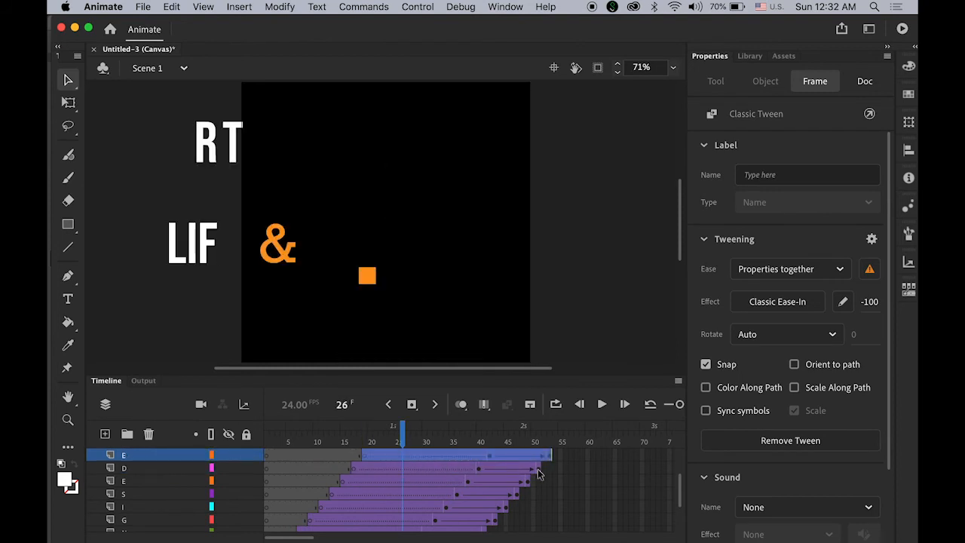
Shift the frames of LIFE's F, I and L layers so their tweens start at frames 44, 46 and 48.
{"action": "left_click_drag", "start_coordinate": [683, 489], "coordinate": [684, 470]}
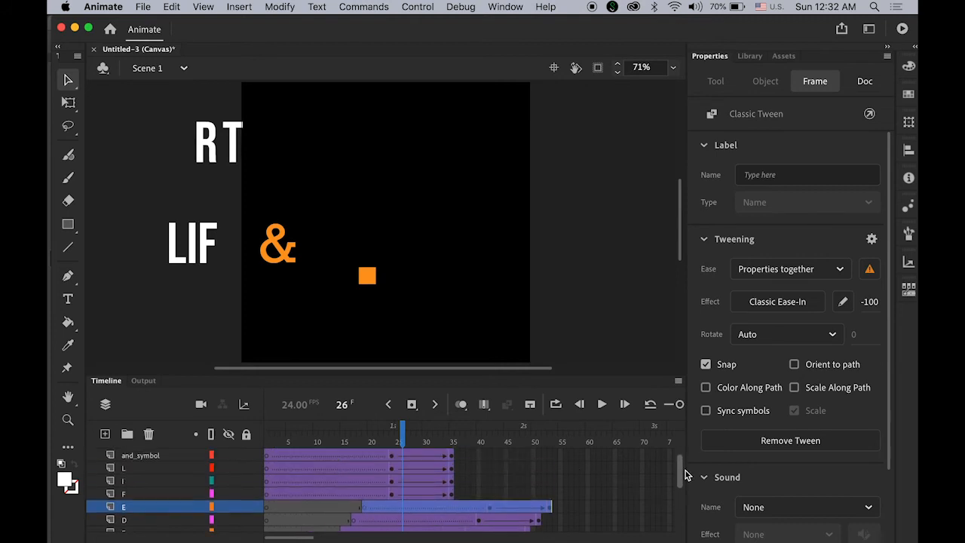
{"action": "left_click", "coordinate": [135, 496]}
{"action": "left_click_drag", "start_coordinate": [309, 495], "coordinate": [418, 495]}
{"action": "left_click", "coordinate": [161, 481]}
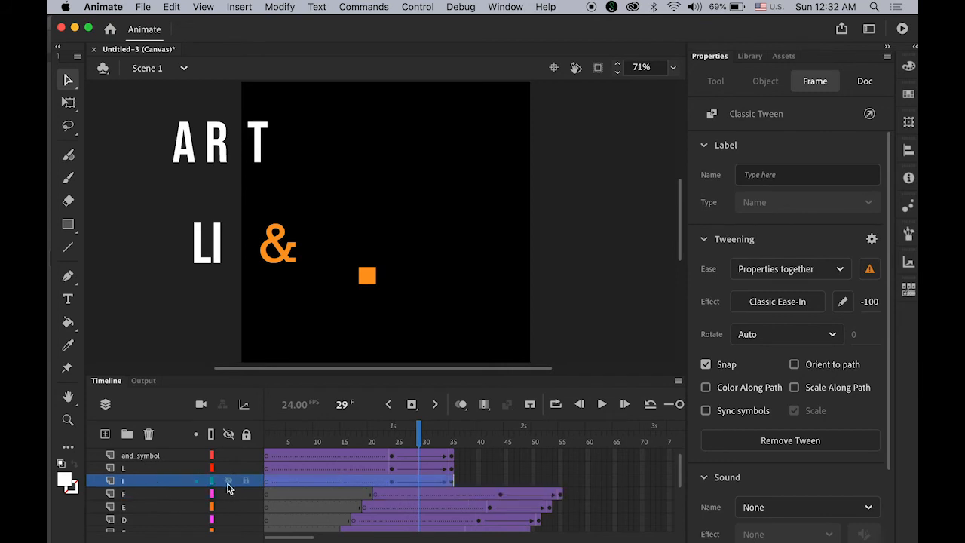
{"action": "left_click_drag", "start_coordinate": [304, 483], "coordinate": [424, 480]}
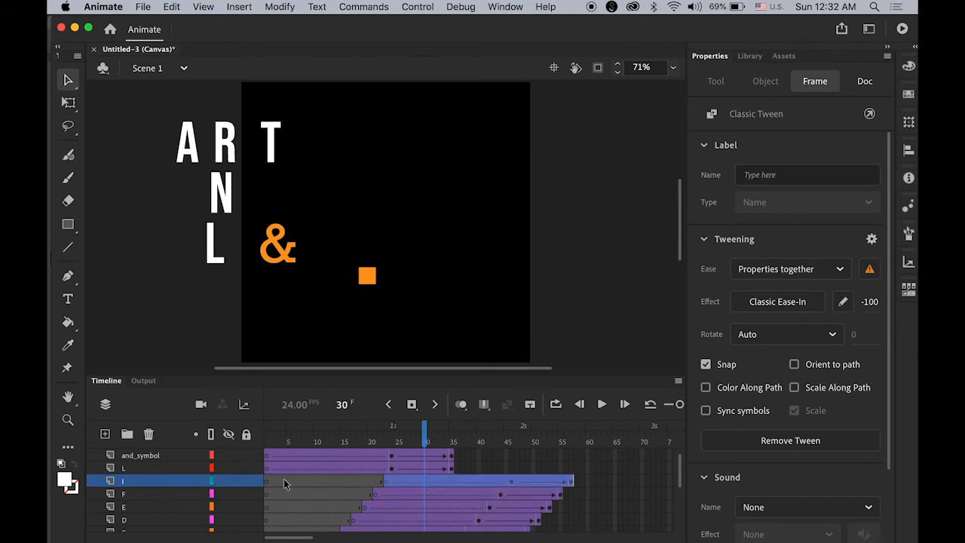
{"action": "left_click", "coordinate": [273, 468]}
{"action": "left_click_drag", "start_coordinate": [273, 468], "coordinate": [445, 467]}
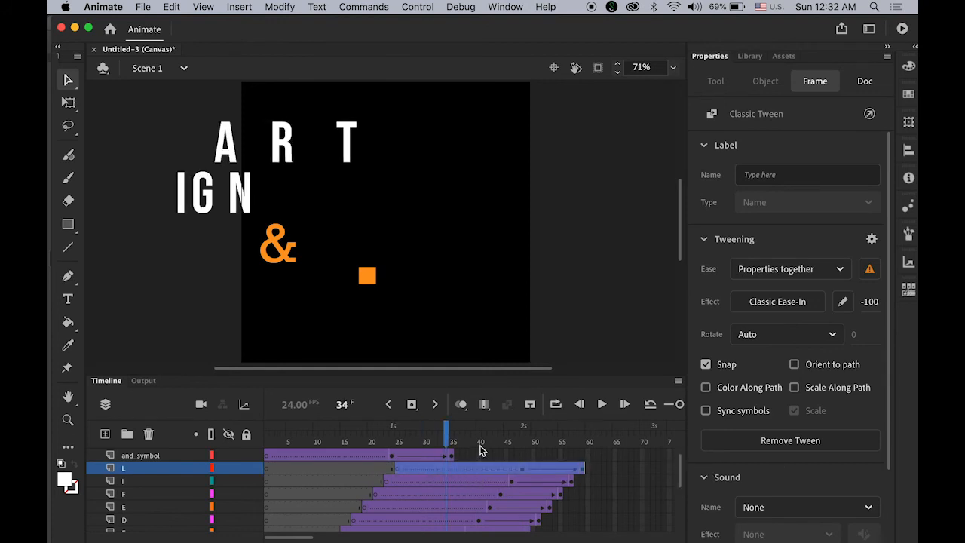
Play the staggered lettering from frame 1, and shift the and_symbol layer's frames so its tween starts at frame 54.
{"action": "left_click_drag", "start_coordinate": [451, 436], "coordinate": [198, 434]}
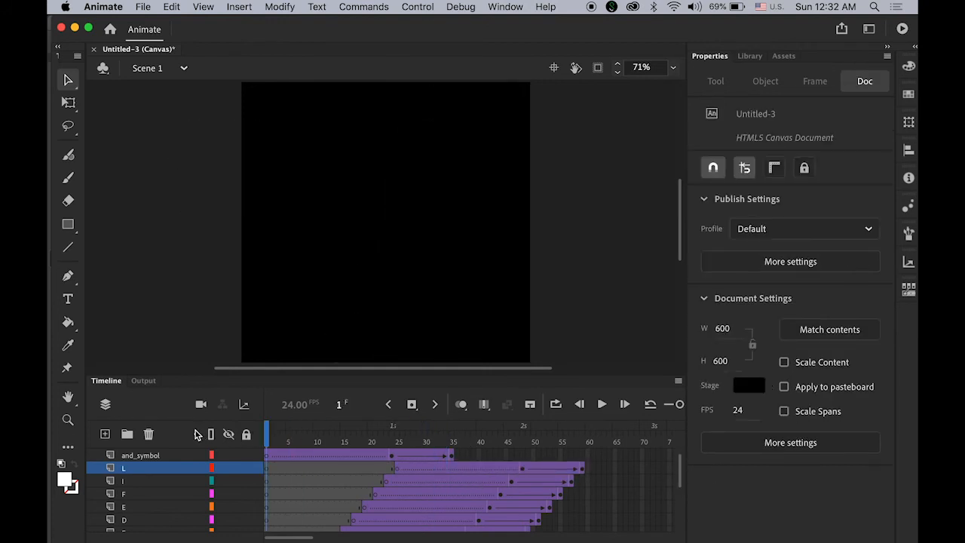
{"action": "key", "text": "Return"}
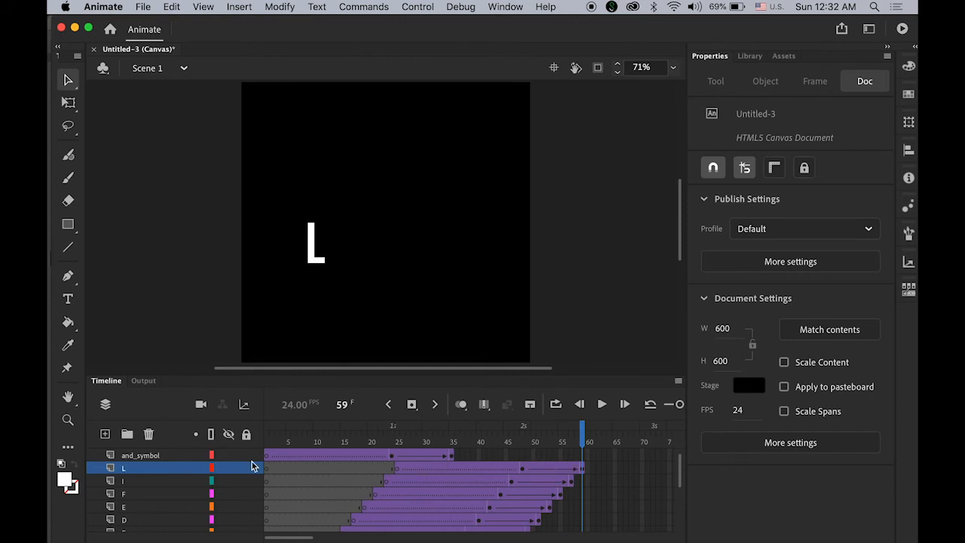
{"action": "left_click", "coordinate": [144, 455]}
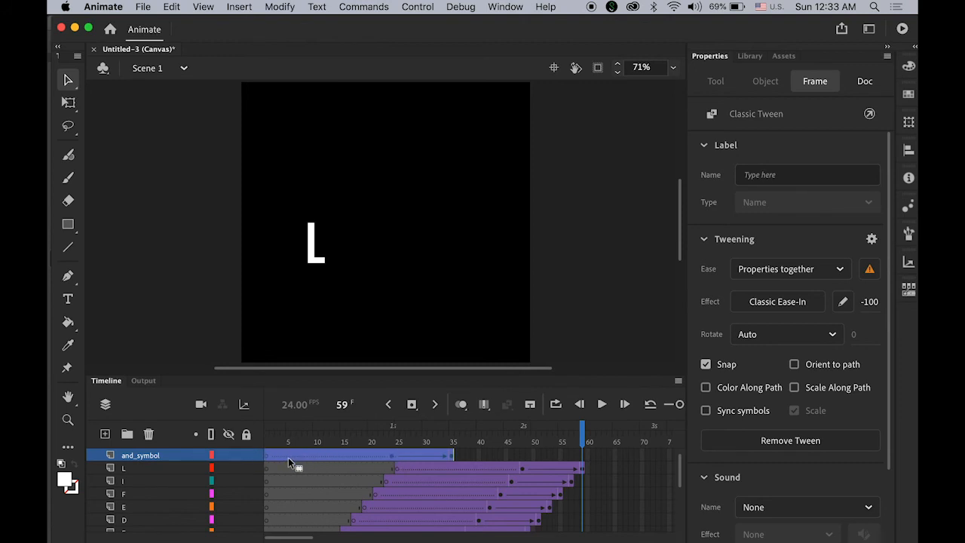
{"action": "left_click_drag", "start_coordinate": [288, 457], "coordinate": [450, 456]}
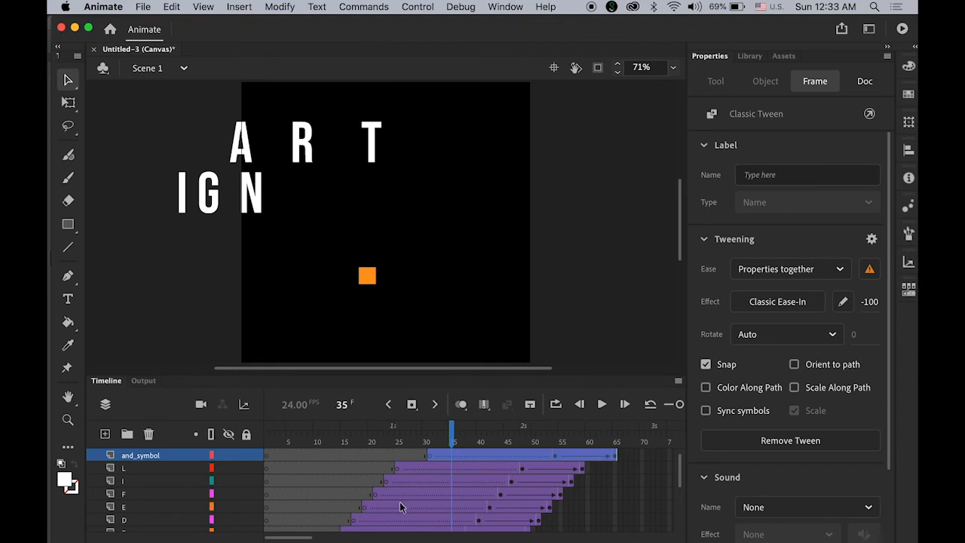
At the and_symbol keyframe on frame 54, set the ampersand's alpha to 0% and shift it left to about X 36, and preview the tween.
{"action": "left_click", "coordinate": [554, 456]}
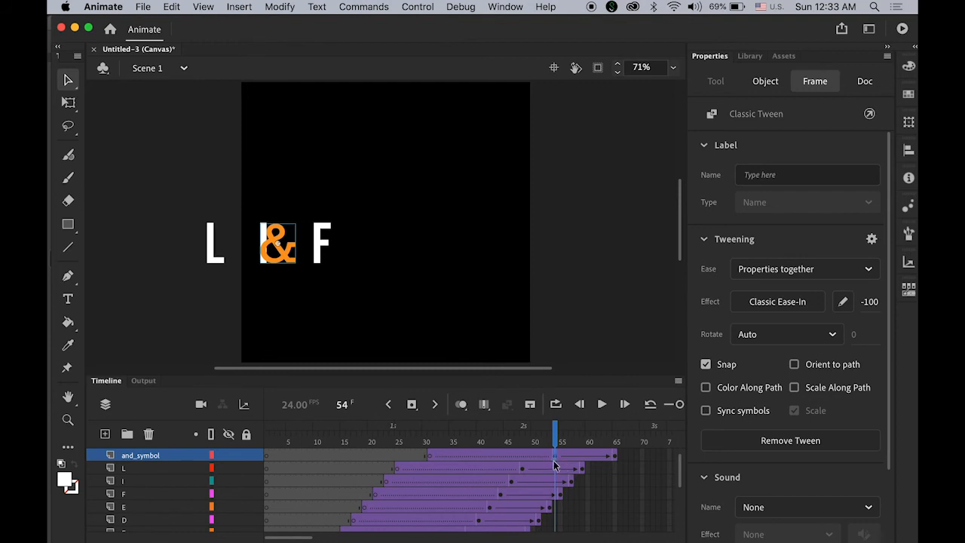
{"action": "left_click", "coordinate": [297, 269]}
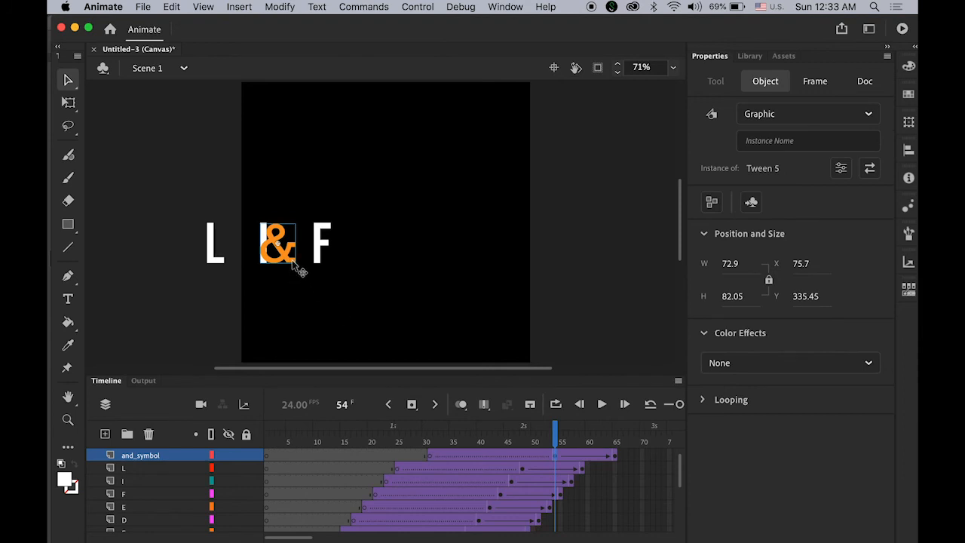
{"action": "left_click_drag", "start_coordinate": [293, 259], "coordinate": [233, 259]}
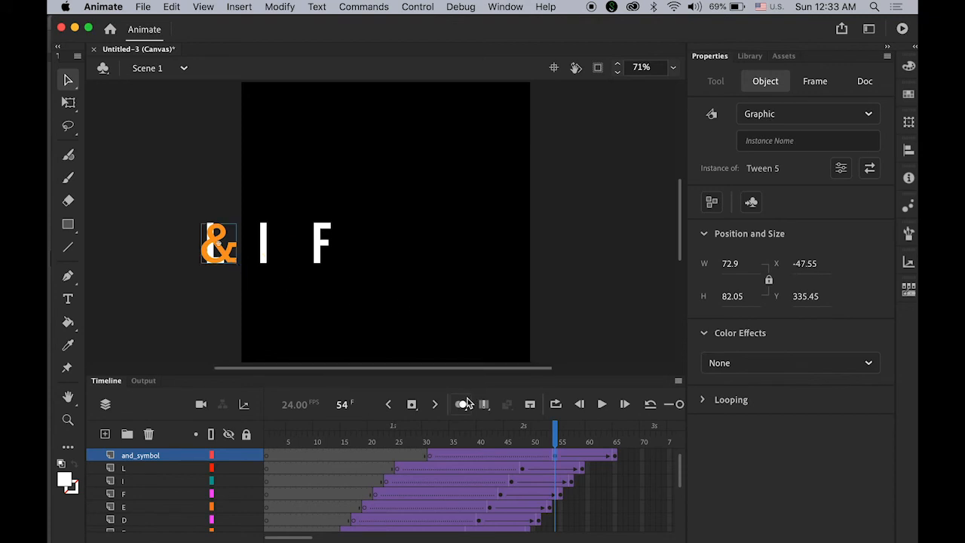
{"action": "left_click", "coordinate": [788, 364]}
{"action": "left_click", "coordinate": [769, 476]}
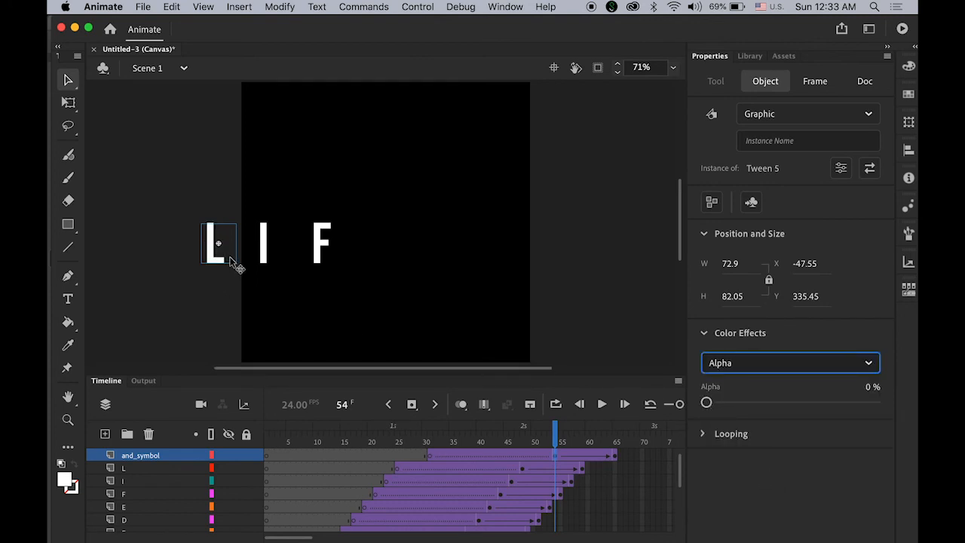
{"action": "left_click_drag", "start_coordinate": [233, 262], "coordinate": [273, 260]}
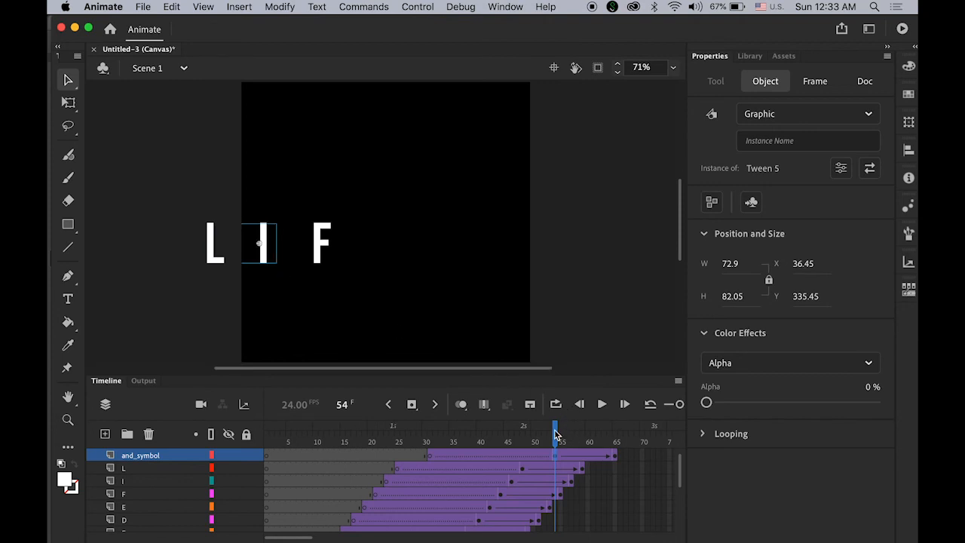
{"action": "left_click_drag", "start_coordinate": [556, 435], "coordinate": [617, 451]}
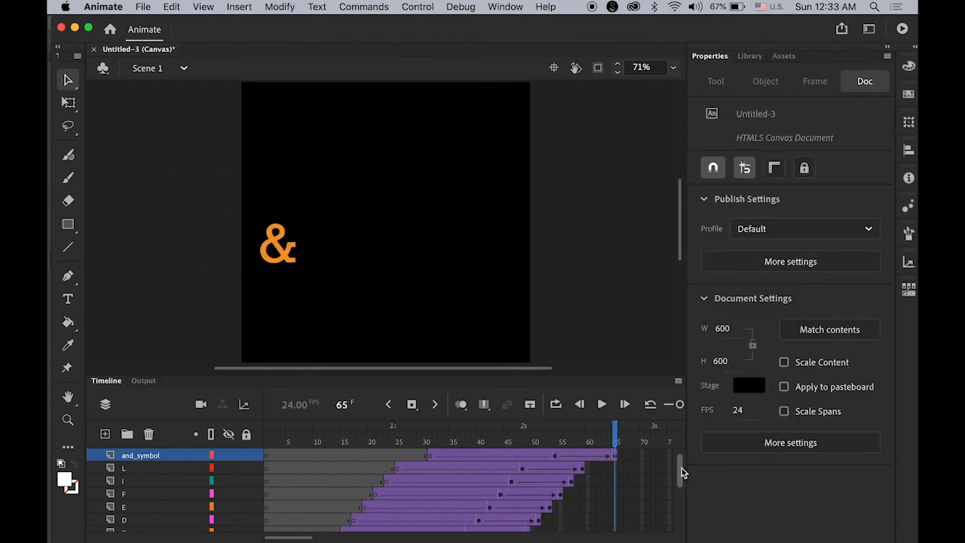
Shift the square layer's frames so its tween starts at frame 65, and select that keyframe.
{"action": "scroll", "coordinate": [682, 472], "scroll_direction": "up", "scroll_amount": 1}
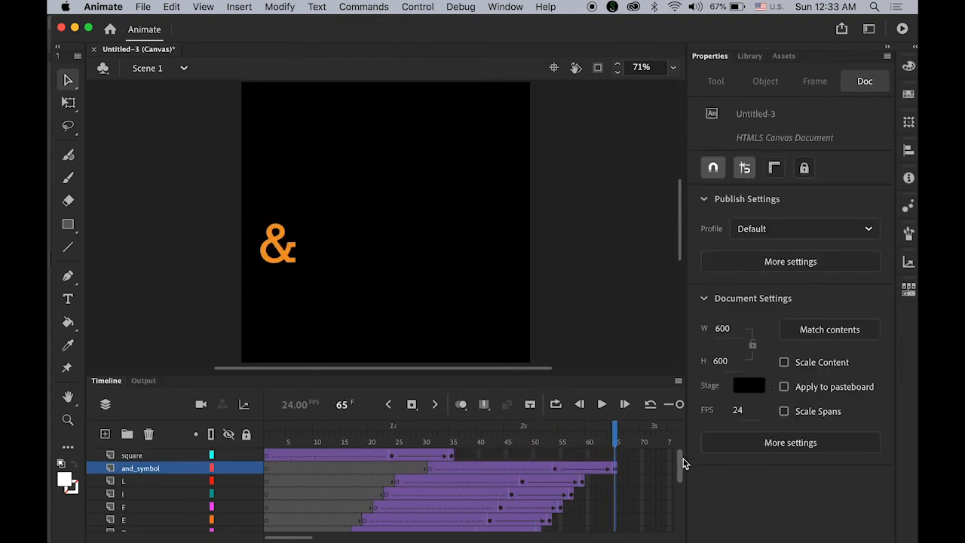
{"action": "left_click", "coordinate": [151, 457]}
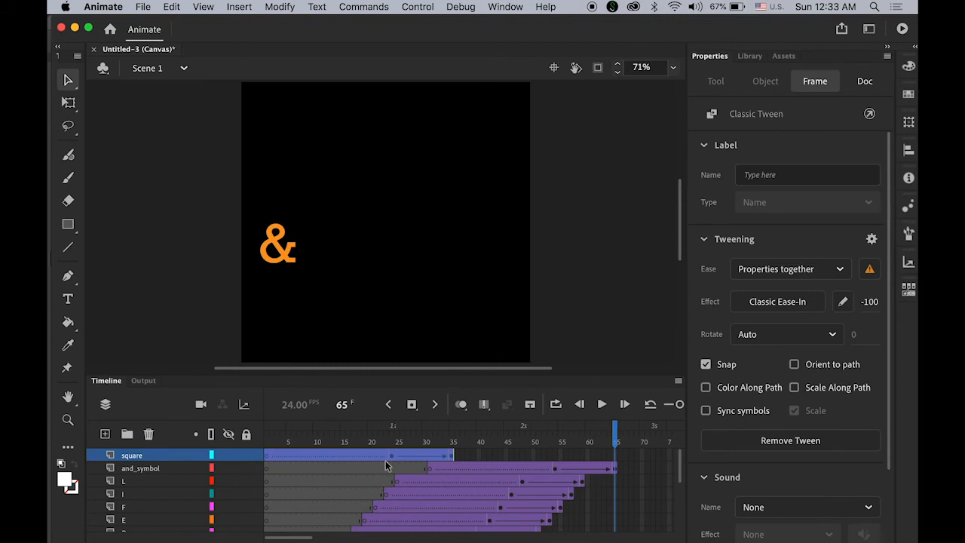
{"action": "left_click_drag", "start_coordinate": [392, 457], "coordinate": [617, 459]}
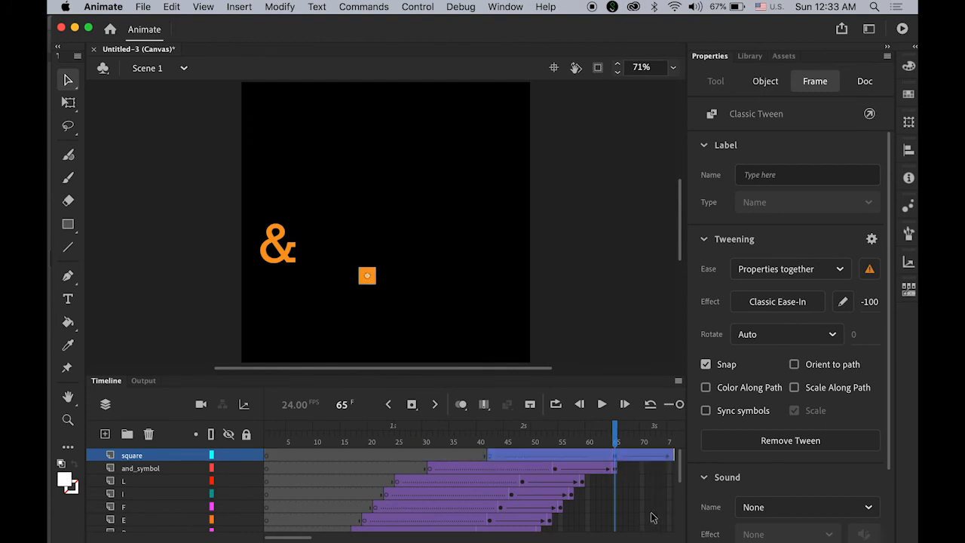
{"action": "left_click", "coordinate": [618, 456]}
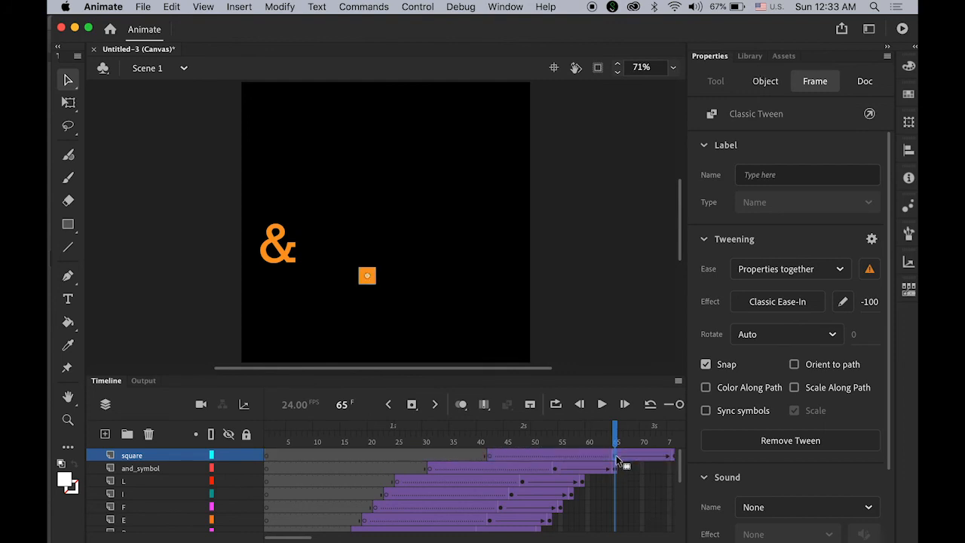
At the square's keyframe on frame 65, scale the orange square up to about 168 × 168 px and set its alpha to 0%.
{"action": "left_click", "coordinate": [364, 284]}
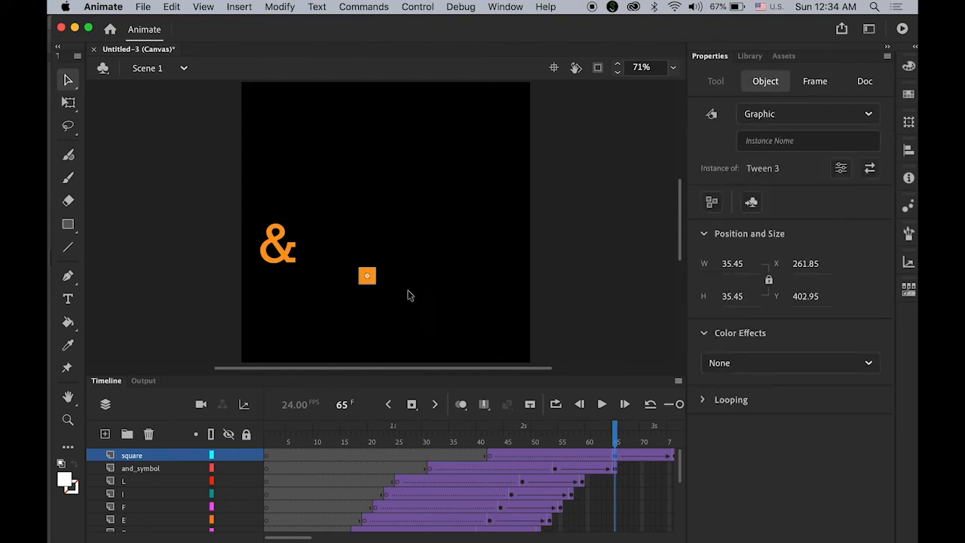
{"action": "left_click", "coordinate": [69, 104]}
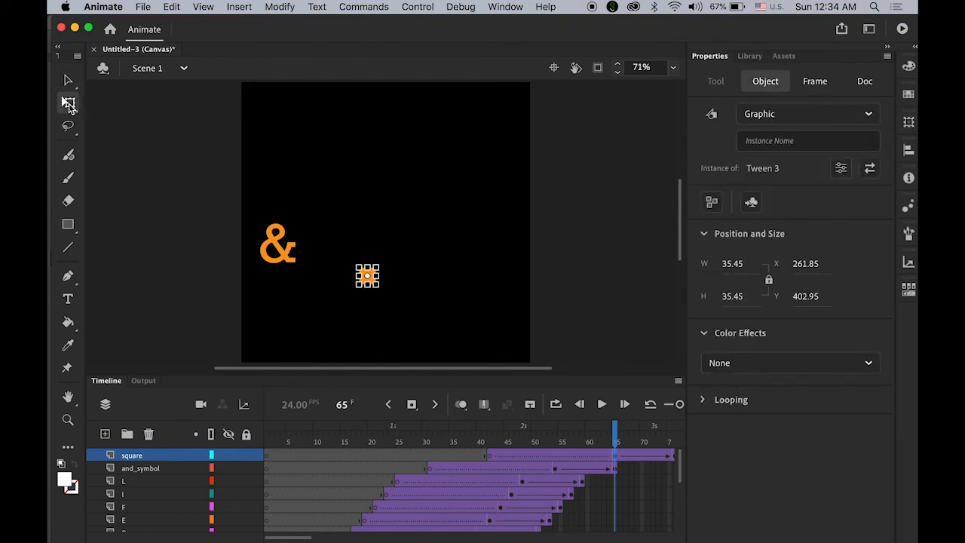
{"action": "left_click_drag", "start_coordinate": [376, 288], "coordinate": [409, 318]}
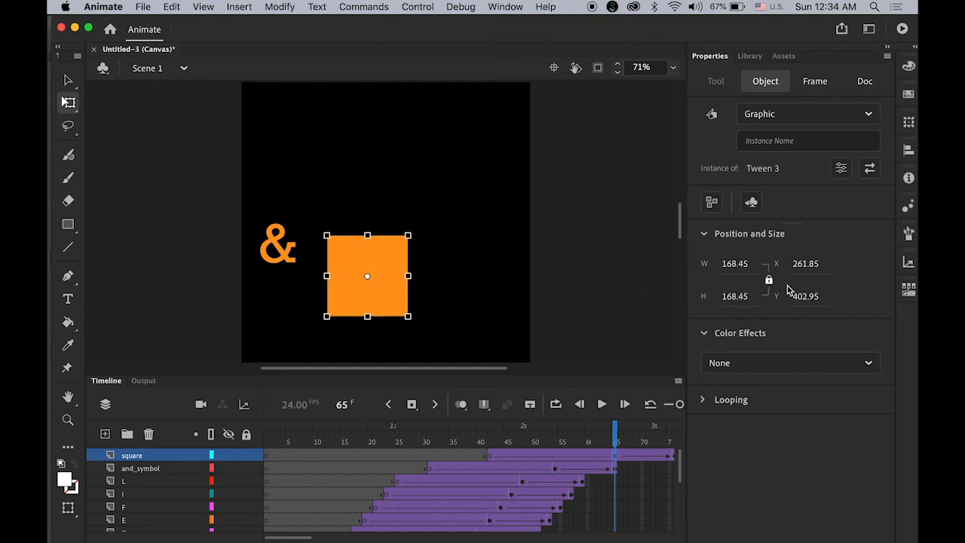
{"action": "left_click", "coordinate": [784, 366]}
{"action": "left_click", "coordinate": [768, 478]}
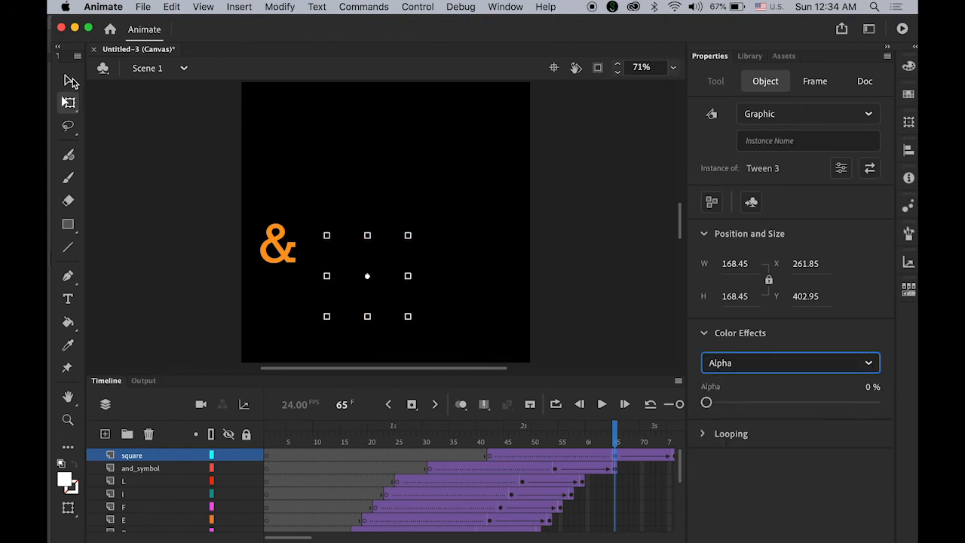
Deselect the square and play the animation from frame 1 to preview its tween.
{"action": "left_click", "coordinate": [68, 80]}
{"action": "left_click", "coordinate": [157, 158]}
{"action": "left_click_drag", "start_coordinate": [617, 440], "coordinate": [135, 414]}
{"action": "key", "text": "Return"}
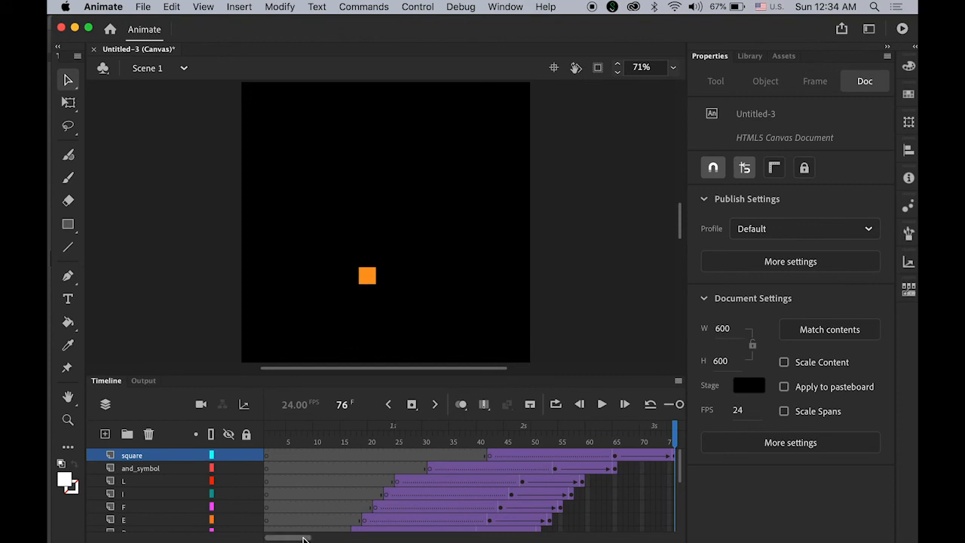
Insert keyframes at frame 76 on every layer from and_symbol down to selfie.
{"action": "scroll", "coordinate": [309, 537], "scroll_direction": "right", "scroll_amount": 4}
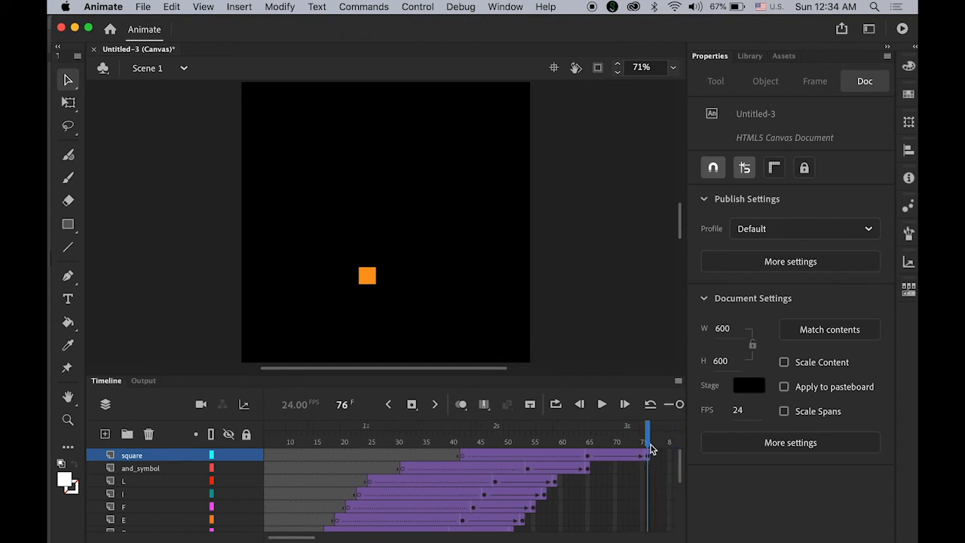
{"action": "left_click_drag", "start_coordinate": [648, 440], "coordinate": [651, 462]}
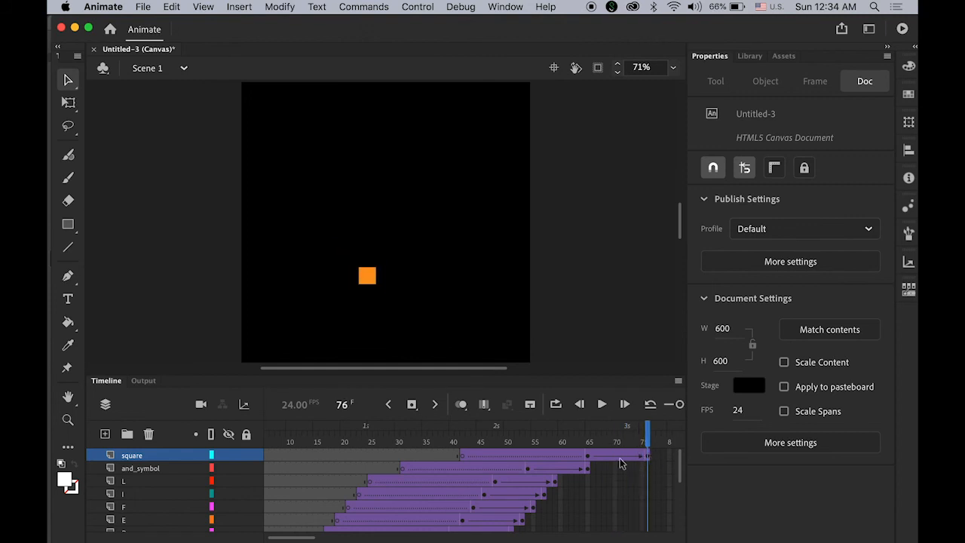
{"action": "left_click", "coordinate": [137, 469]}
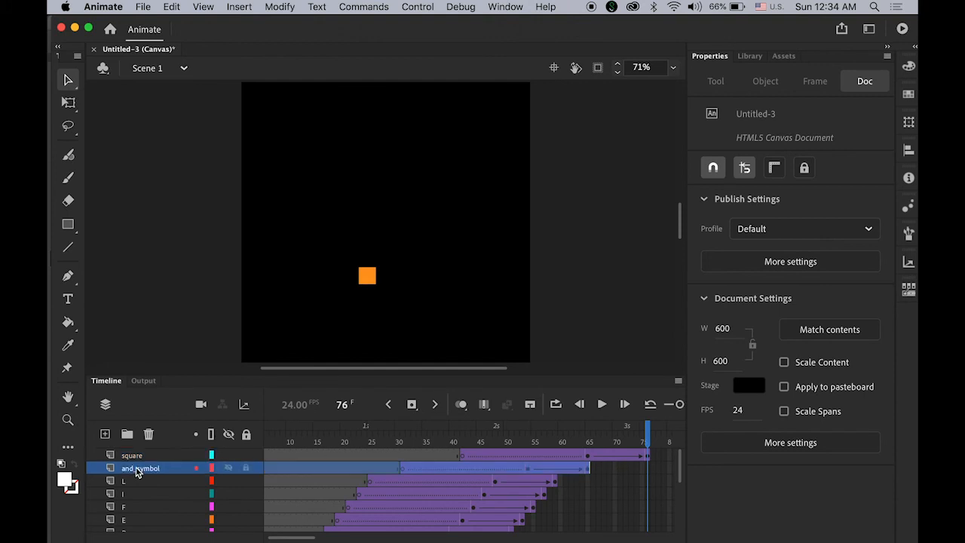
{"action": "left_click", "coordinate": [648, 470]}
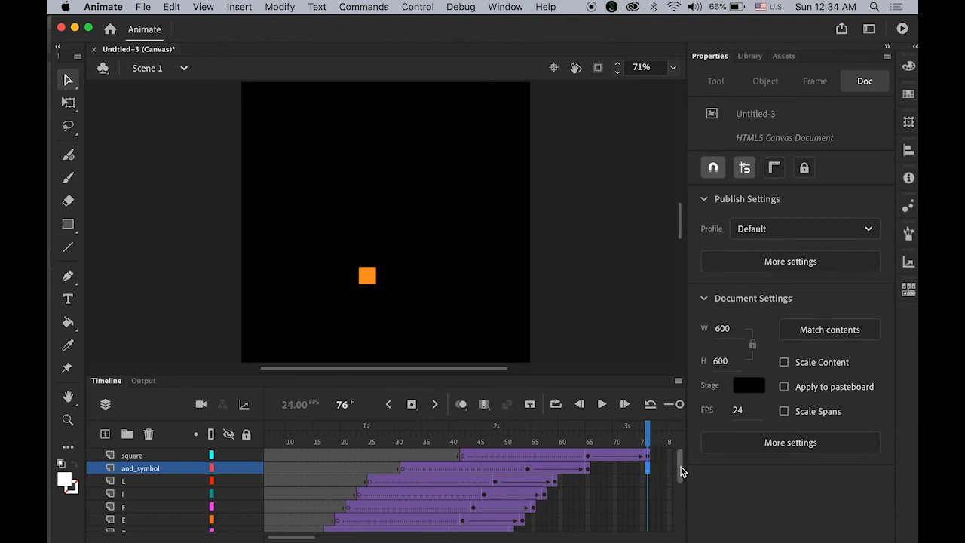
{"action": "left_click_drag", "start_coordinate": [680, 471], "coordinate": [681, 540]}
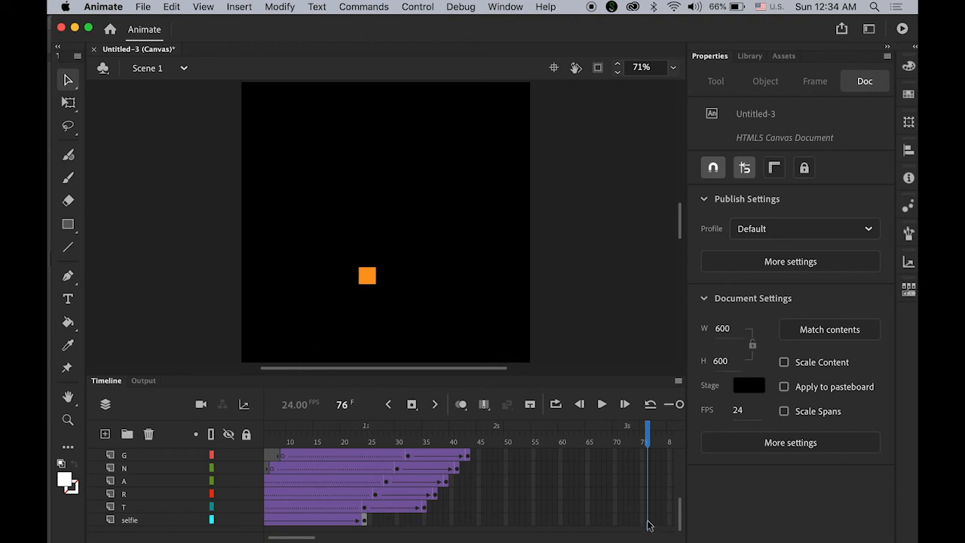
{"action": "left_click", "coordinate": [649, 522]}
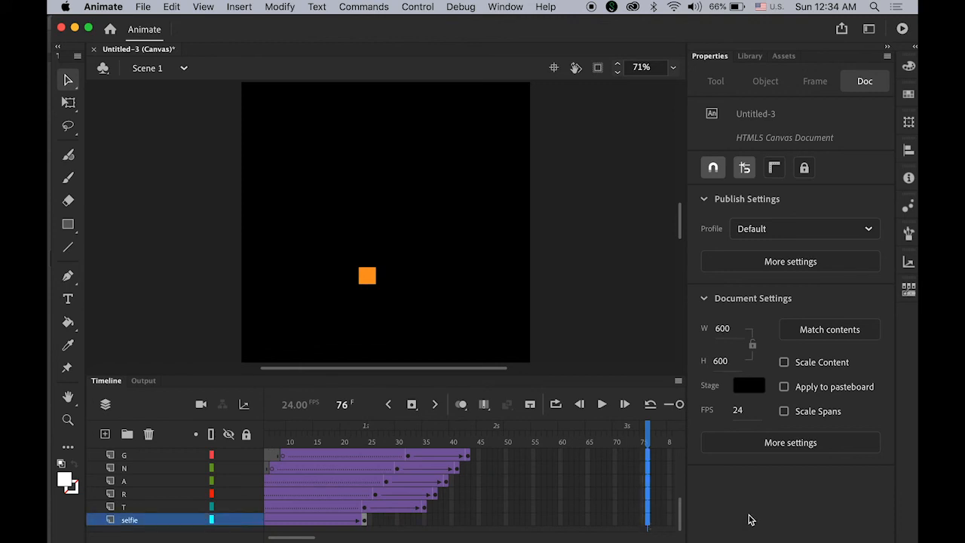
{"action": "left_click", "coordinate": [412, 405]}
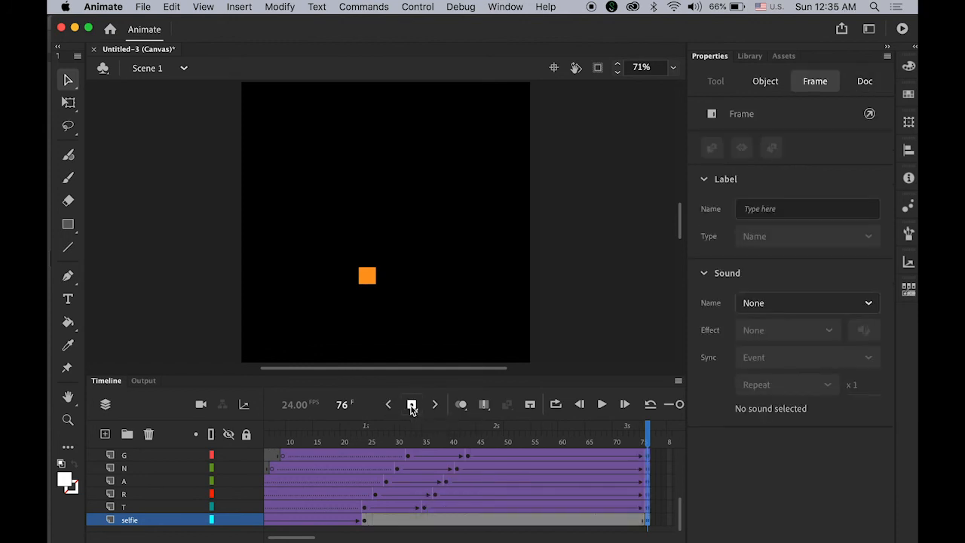
Play the whole animation from frame 1 to check that the portrait and lettering hold through frame 76.
{"action": "left_click_drag", "start_coordinate": [647, 439], "coordinate": [159, 413]}
{"action": "key", "text": "Return"}
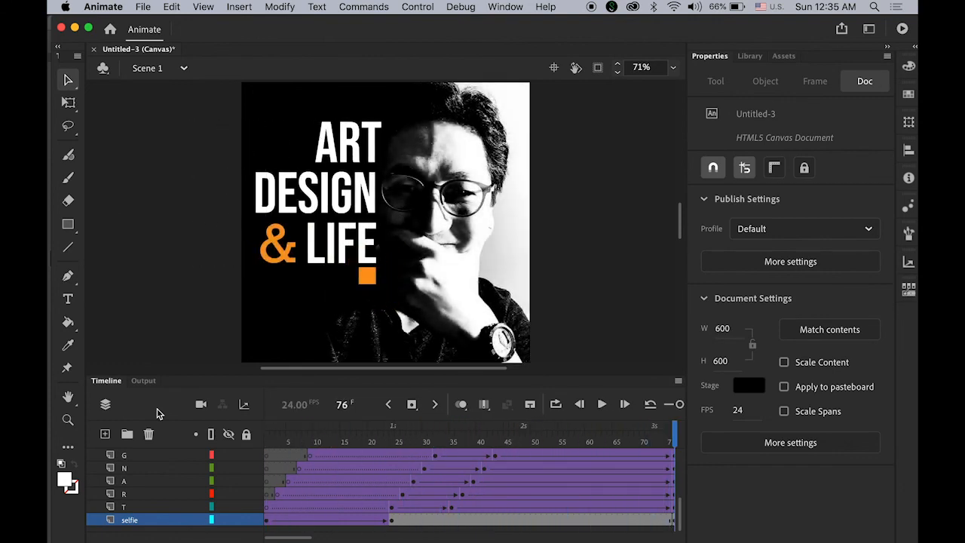
{"action": "key", "text": "Return"}
Test the movie in the browser, watch the animation, and return to Animate.
{"action": "left_click", "coordinate": [425, 6]}
{"action": "mouse_move", "coordinate": [456, 143]}
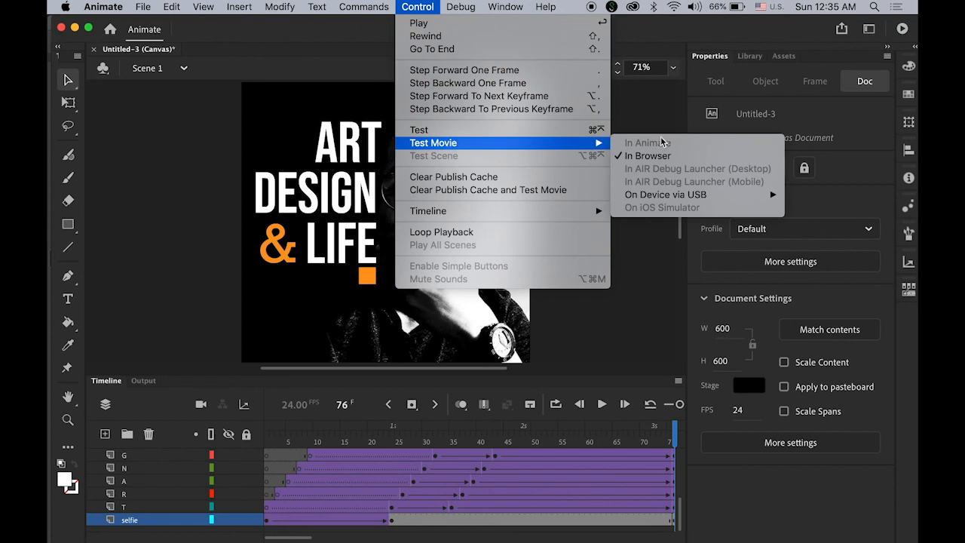
{"action": "left_click", "coordinate": [648, 155]}
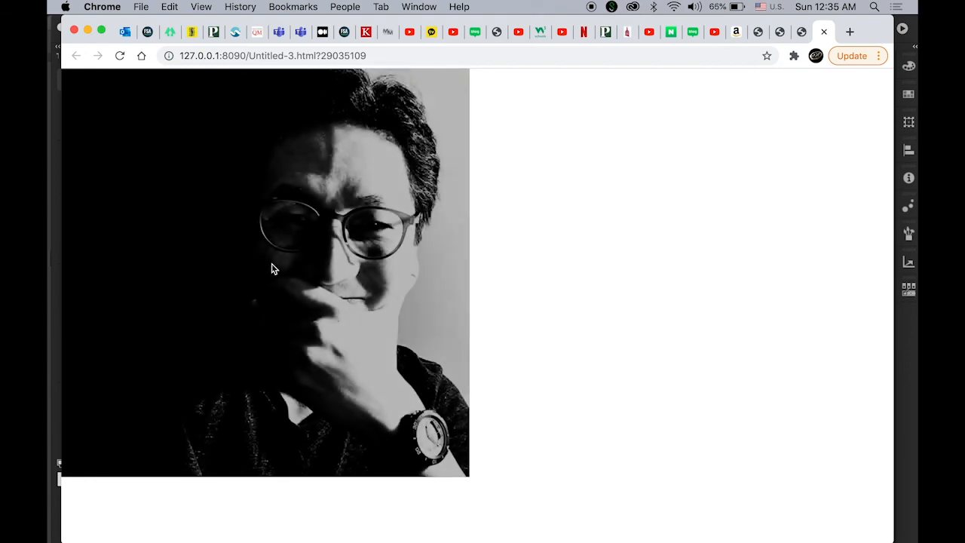
{"action": "left_click", "coordinate": [57, 330]}
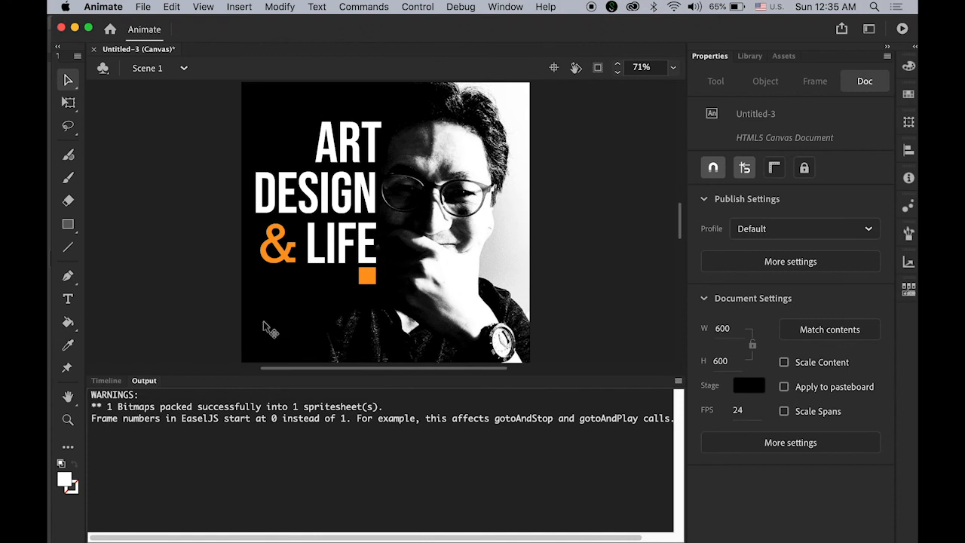
Insert keyframes at frame 144 on all layers from square to selfie to extend the final composition.
{"action": "left_click", "coordinate": [109, 383]}
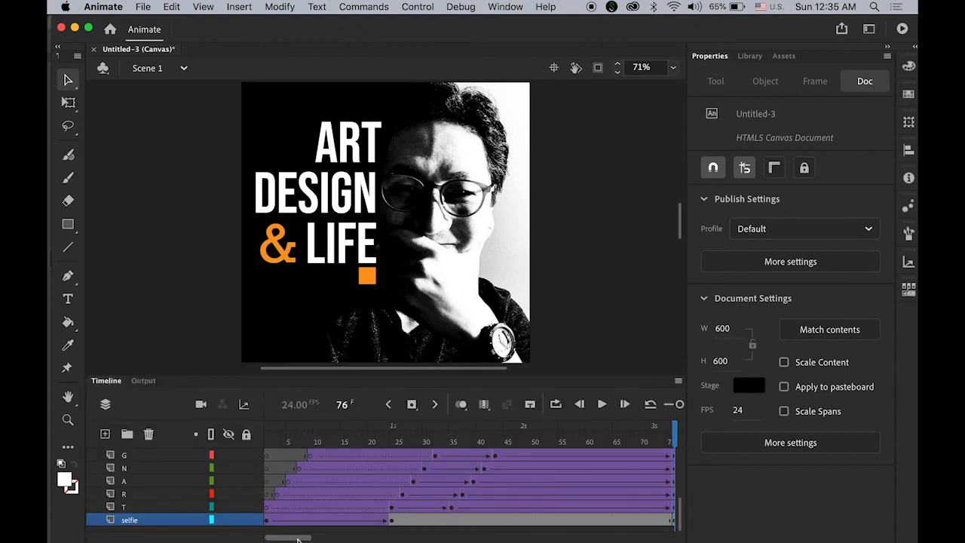
{"action": "left_click_drag", "start_coordinate": [297, 538], "coordinate": [332, 541]}
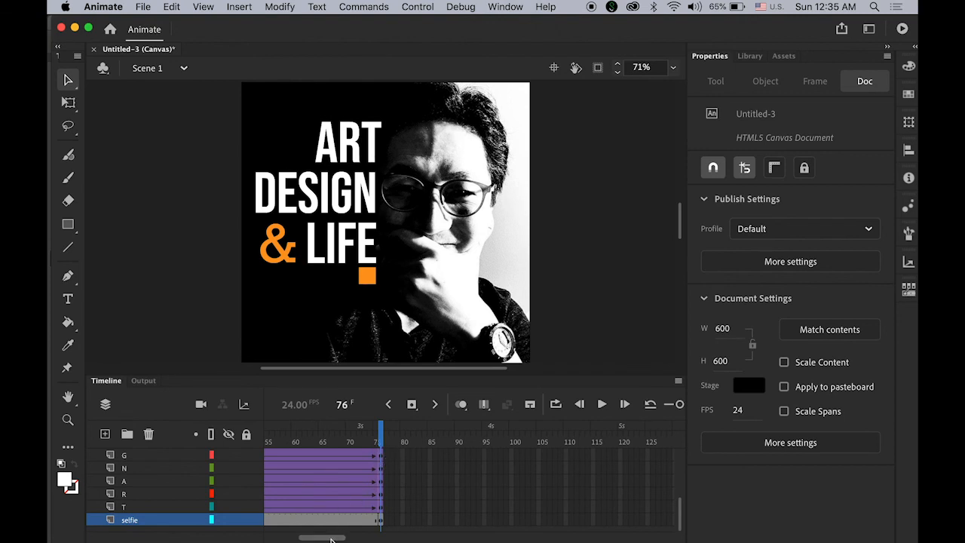
{"action": "left_click_drag", "start_coordinate": [330, 539], "coordinate": [332, 540]}
{"action": "left_click_drag", "start_coordinate": [334, 540], "coordinate": [347, 540]}
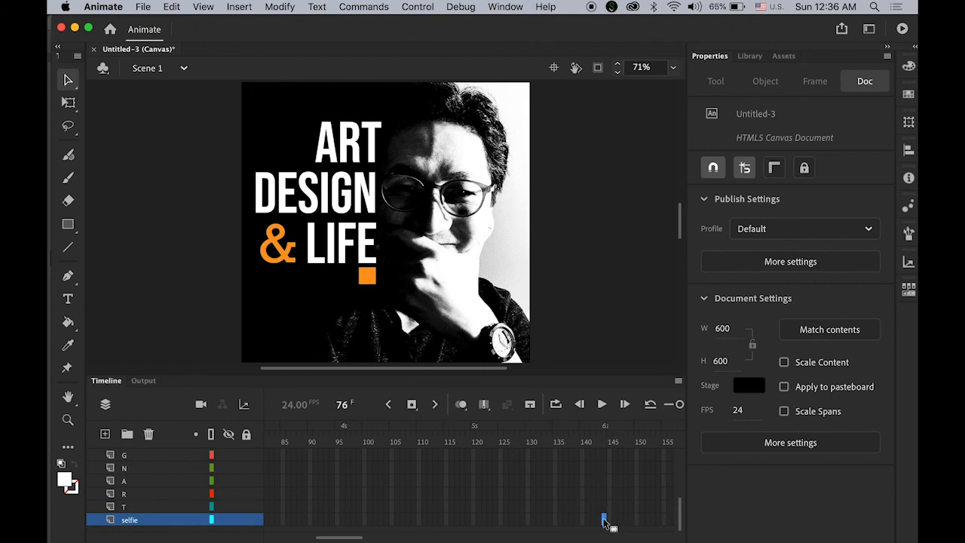
{"action": "left_click_drag", "start_coordinate": [679, 513], "coordinate": [676, 452]}
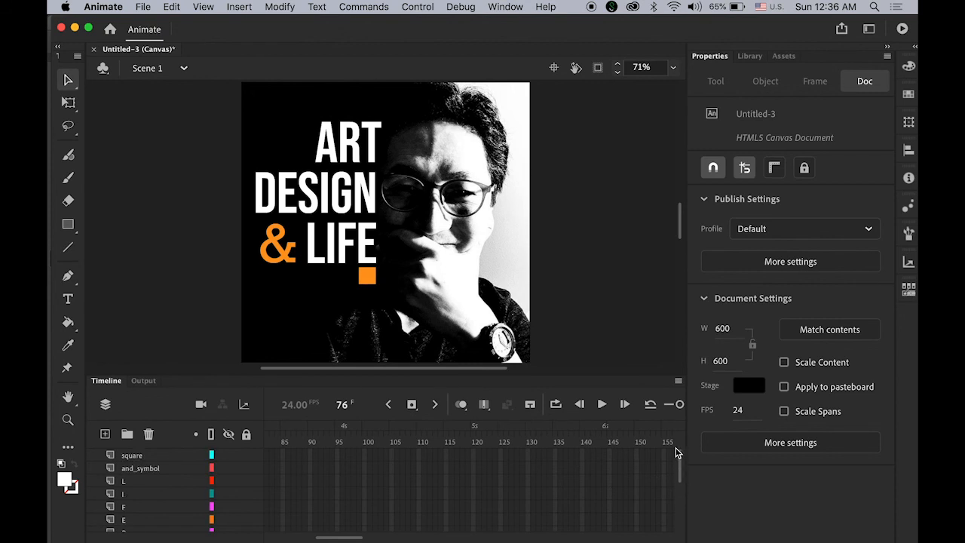
{"action": "left_click", "coordinate": [604, 456]}
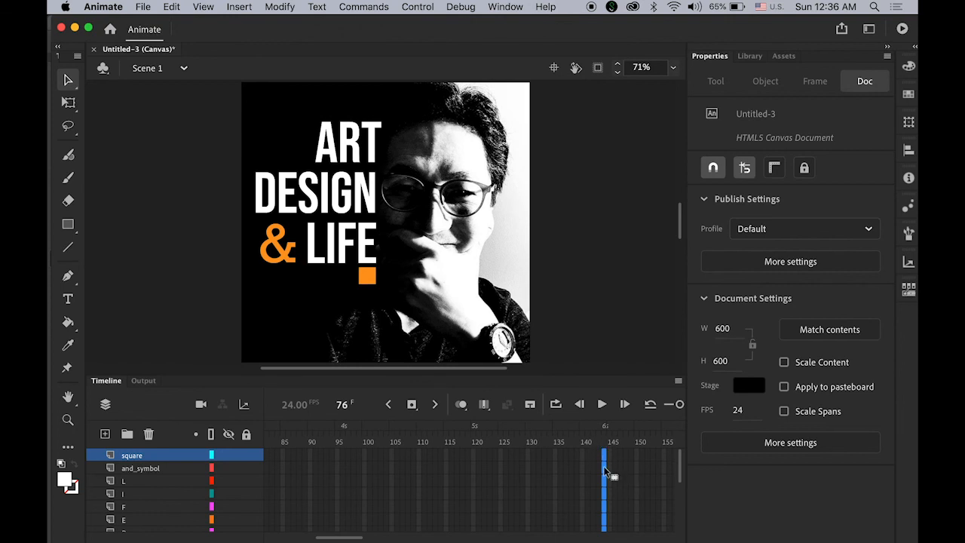
{"action": "left_click", "coordinate": [413, 405]}
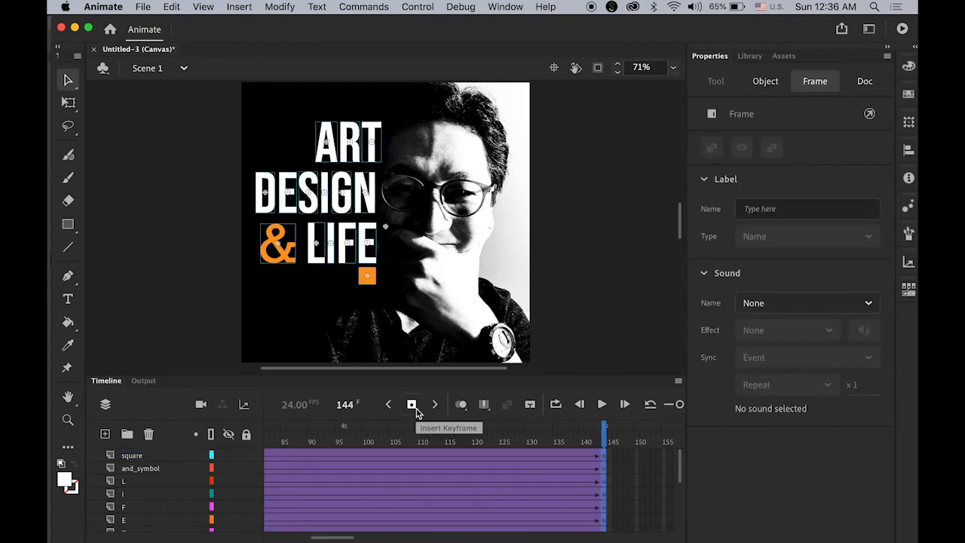
{"action": "left_click", "coordinate": [578, 307]}
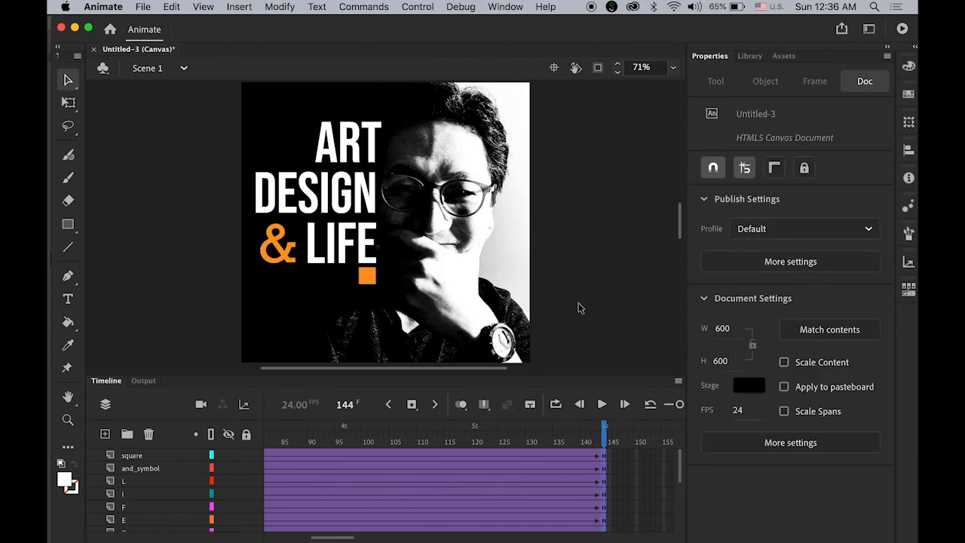
Test the movie extended to frame 144 in the browser.
{"action": "left_click", "coordinate": [427, 6]}
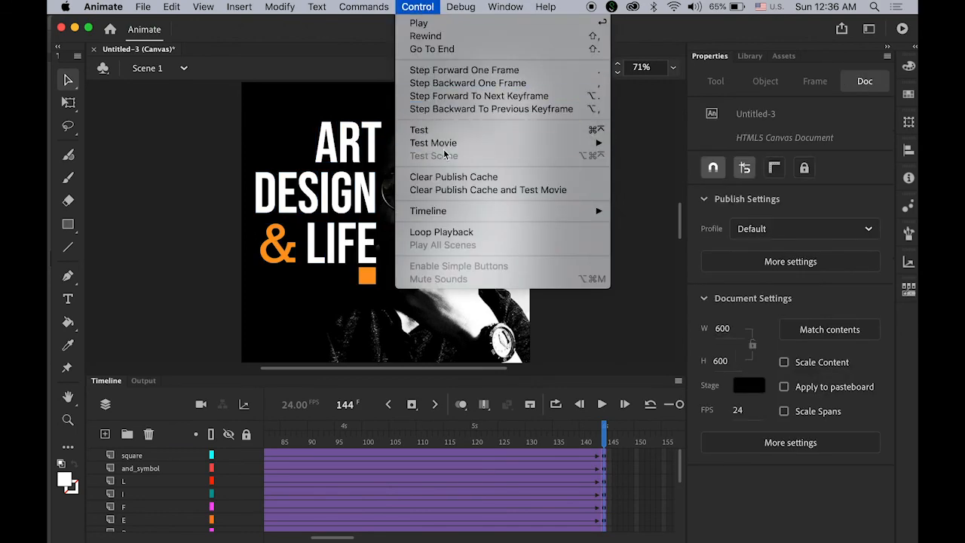
{"action": "mouse_move", "coordinate": [445, 144]}
{"action": "left_click", "coordinate": [647, 160]}
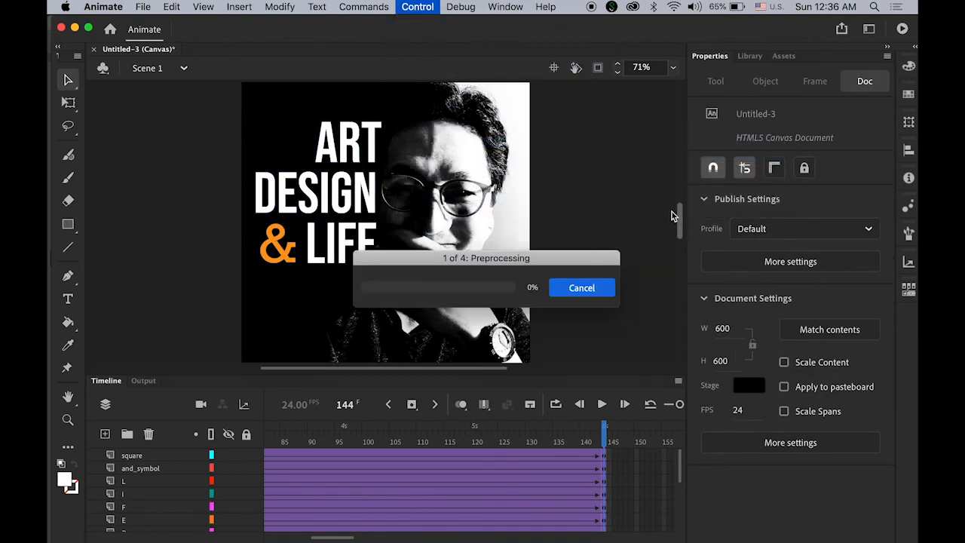